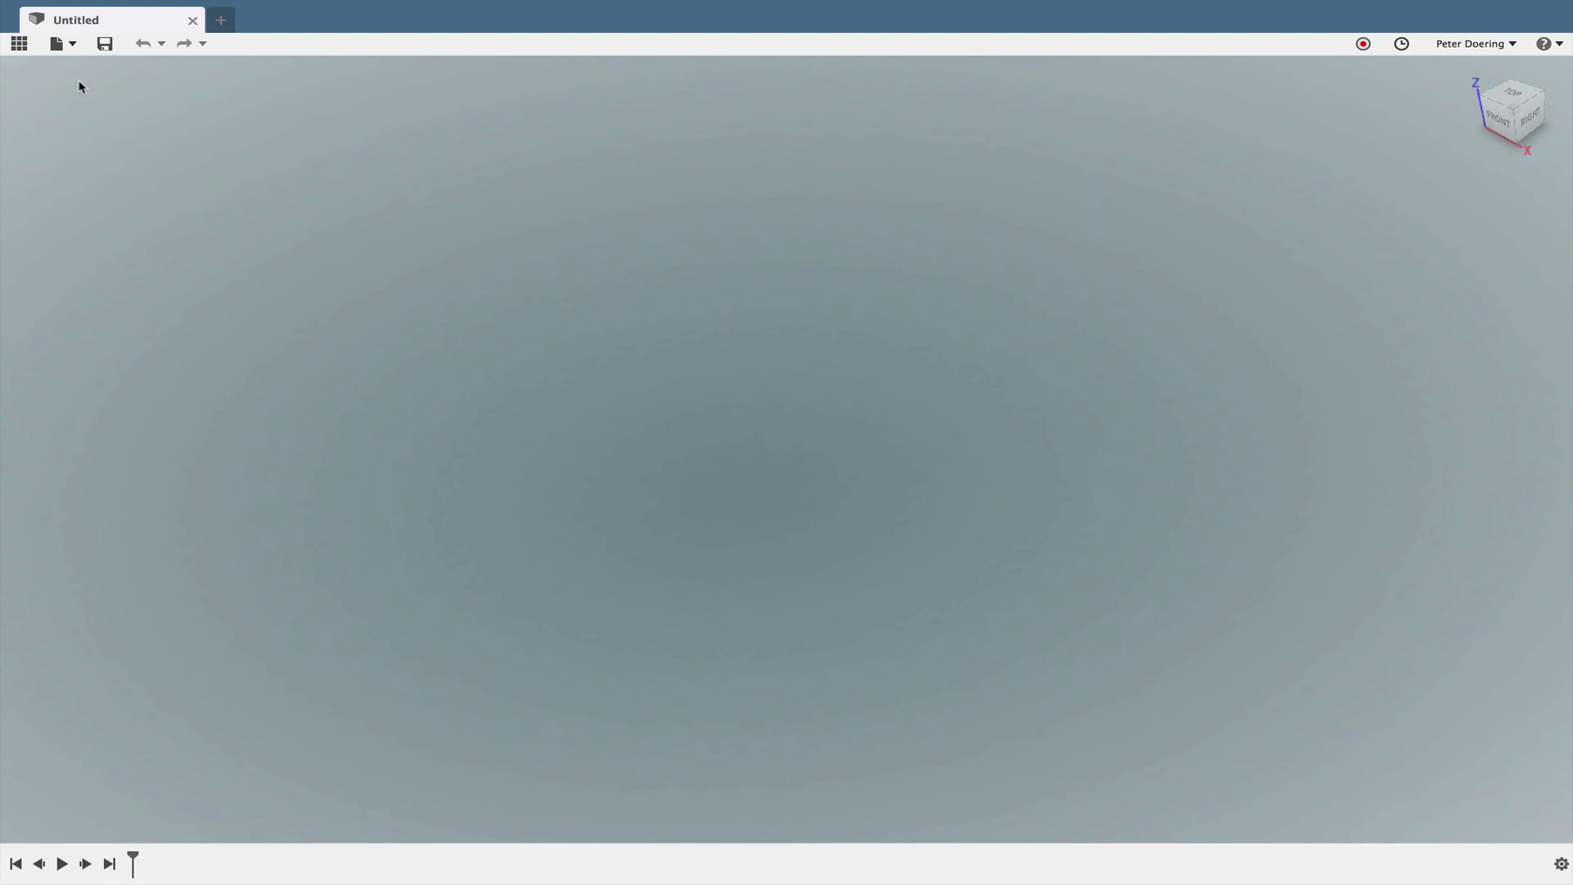
Step: Open the saved Forticrete roof tile mold design from the Downloads folder in a new tab
click(78, 47)
click(109, 85)
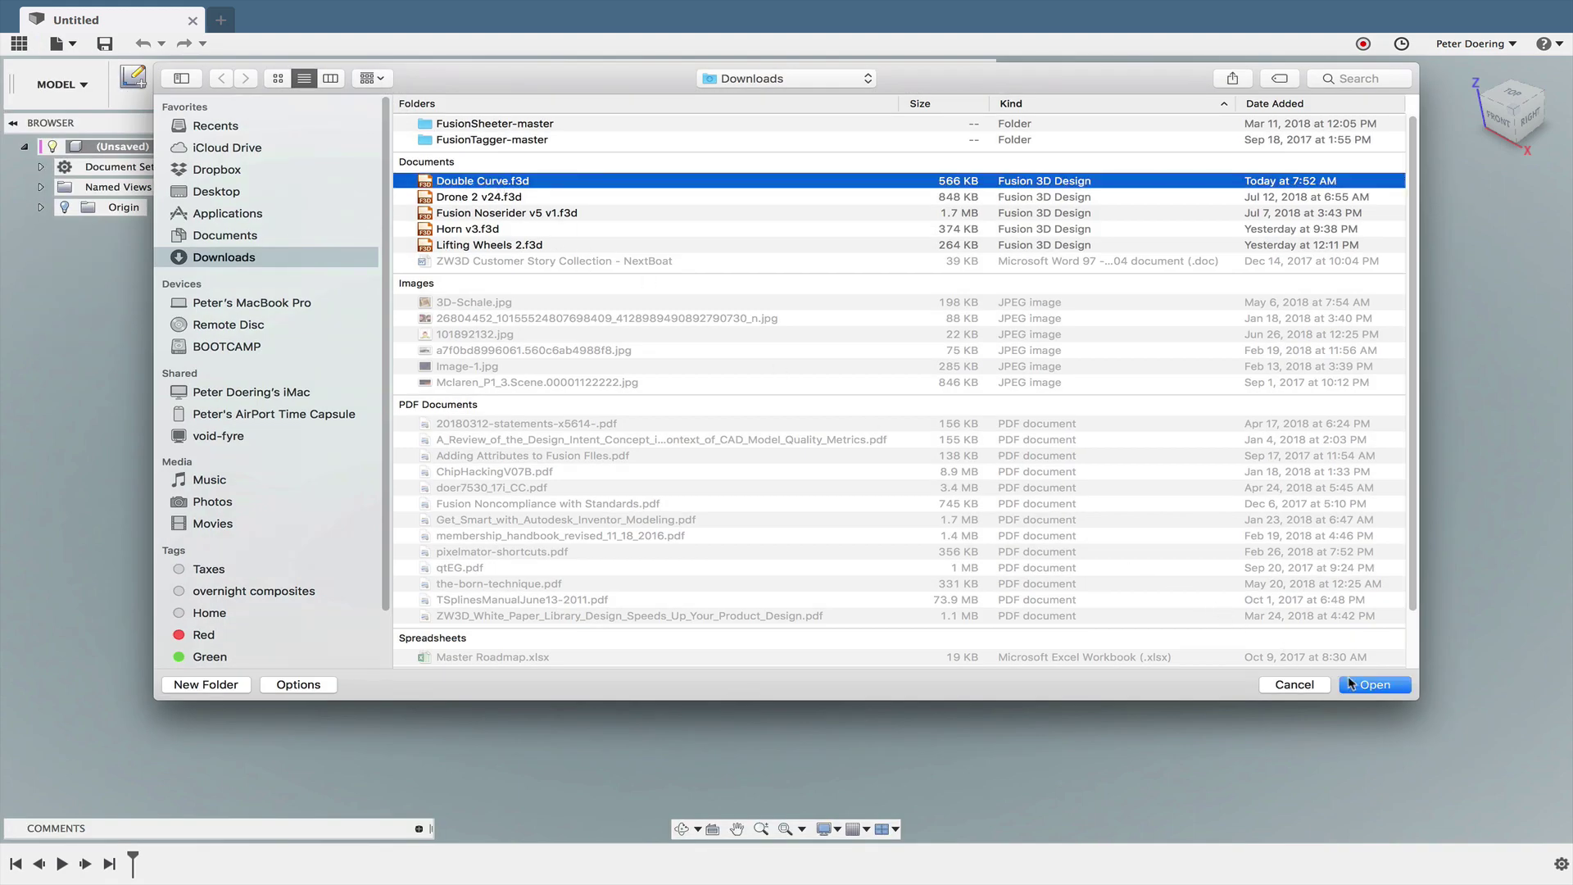
key(Return)
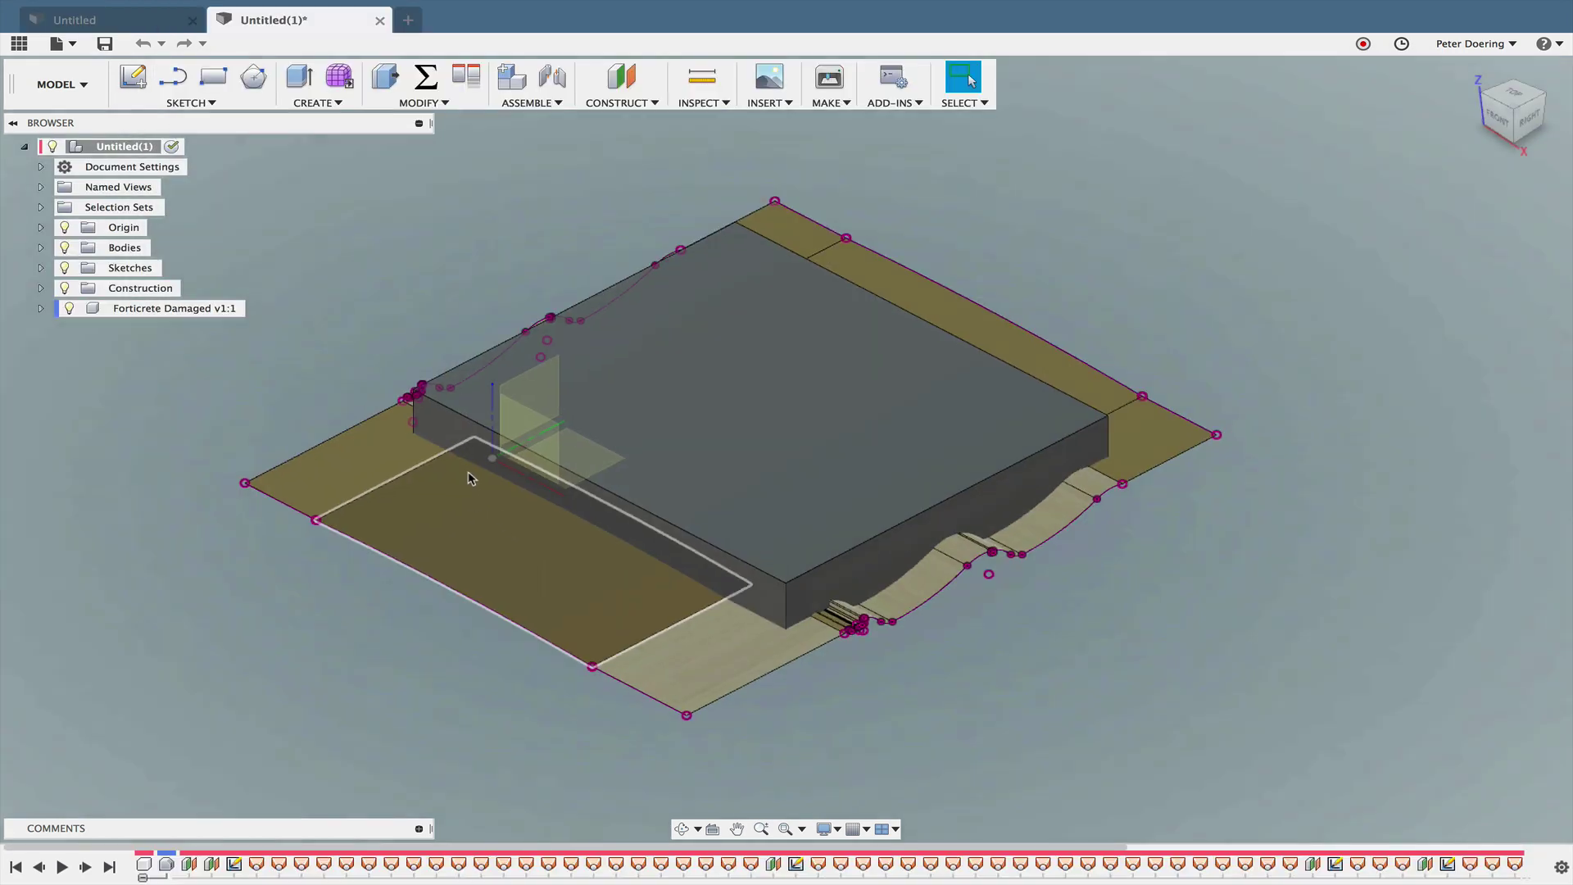
Step: Hide Body60 and the Forticrete Damaged v1:1 tile, leaving only the ring of patch surfaces
click(40, 248)
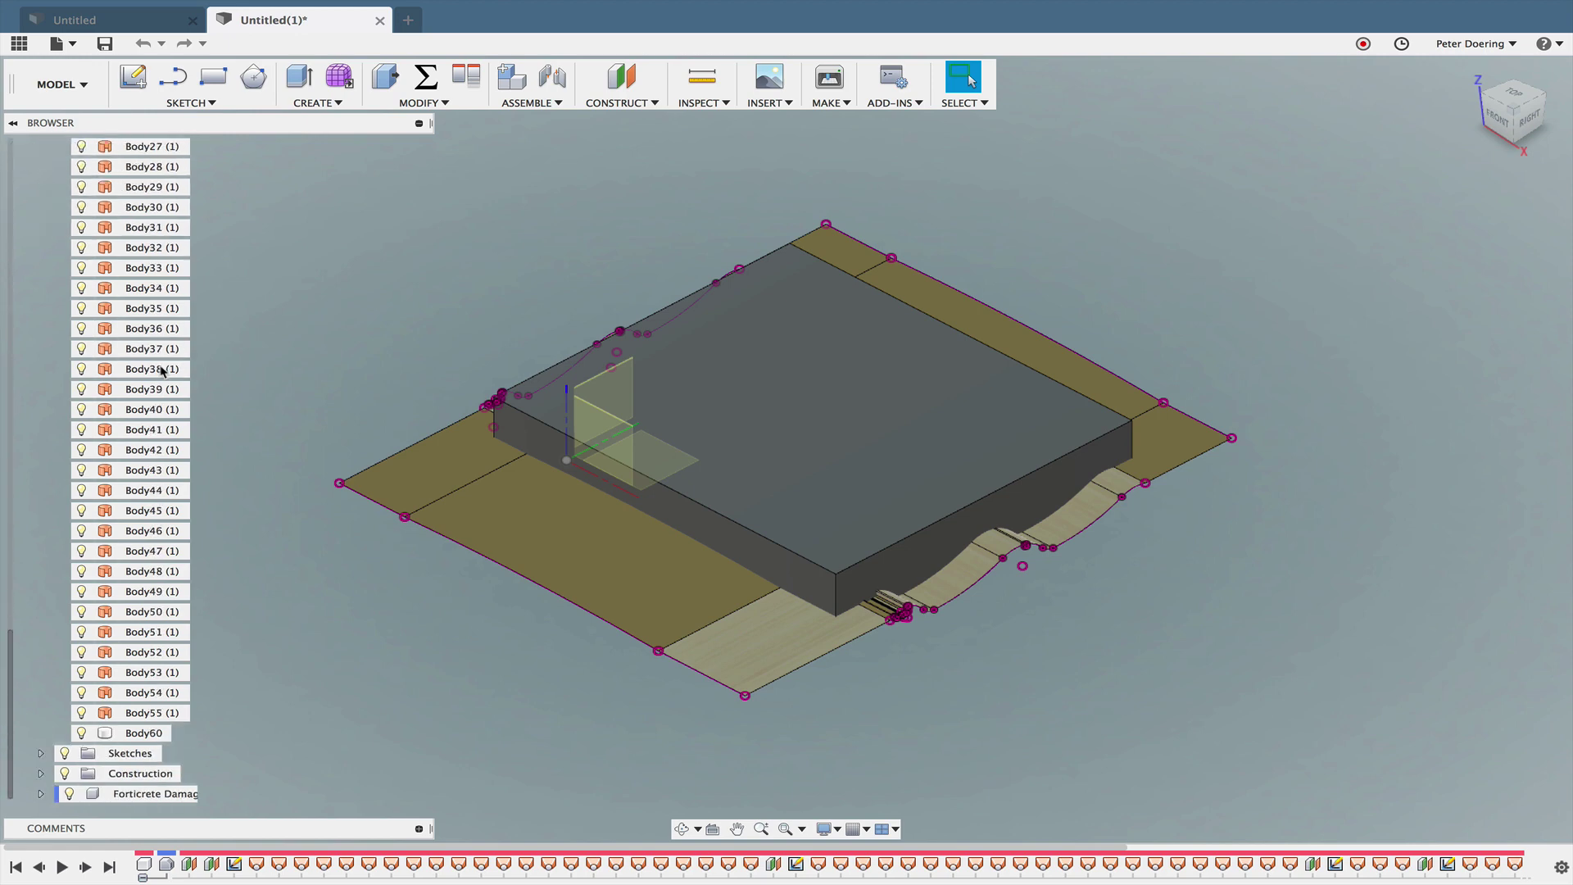
click(82, 732)
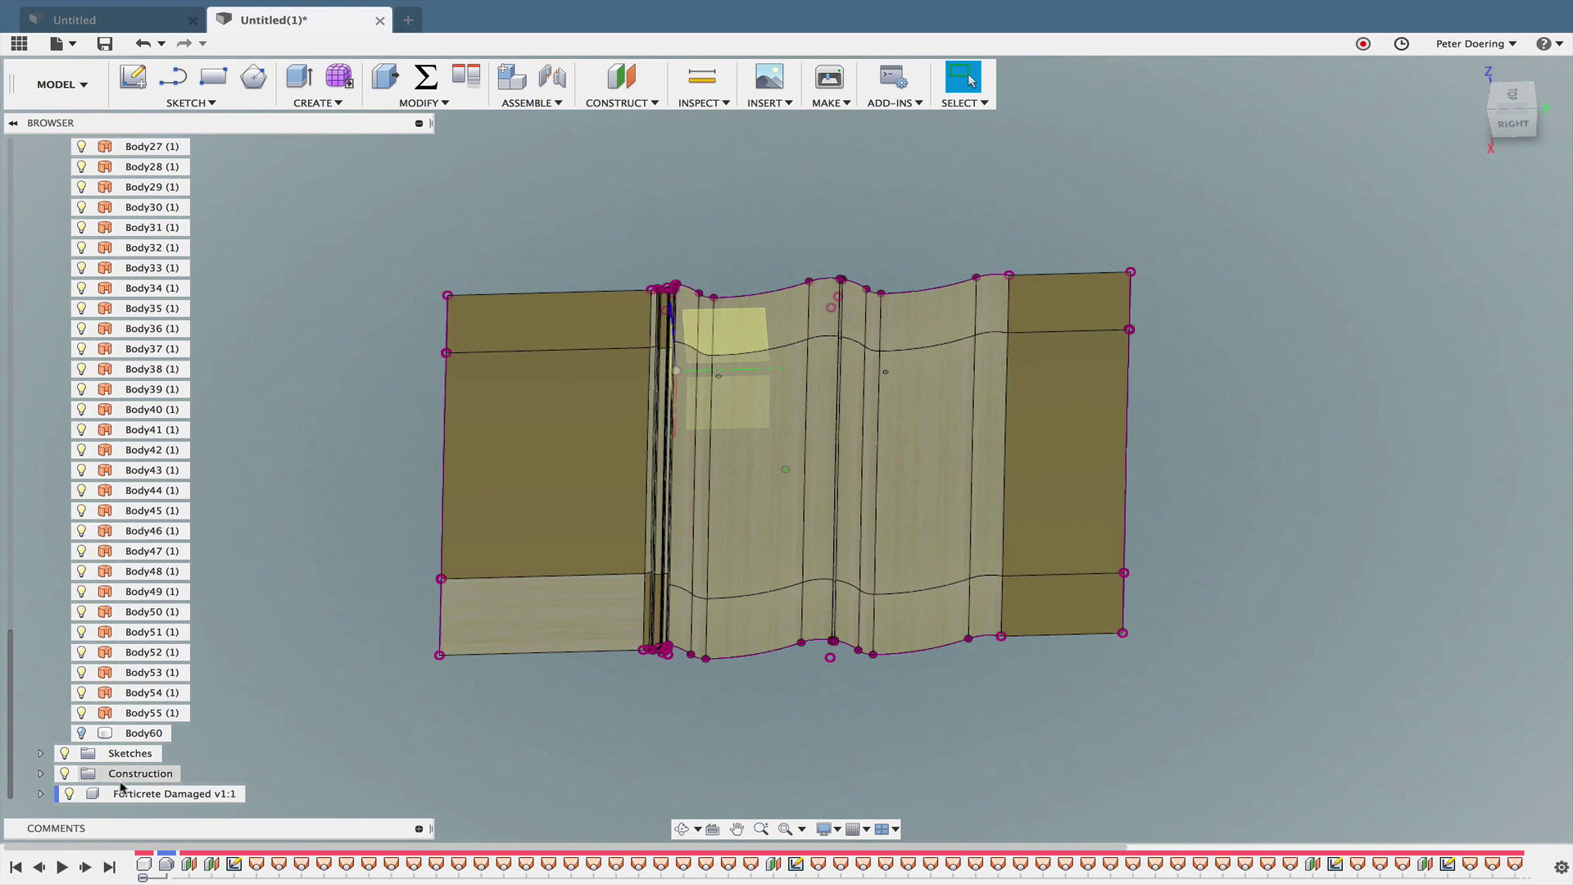
click(70, 794)
click(70, 793)
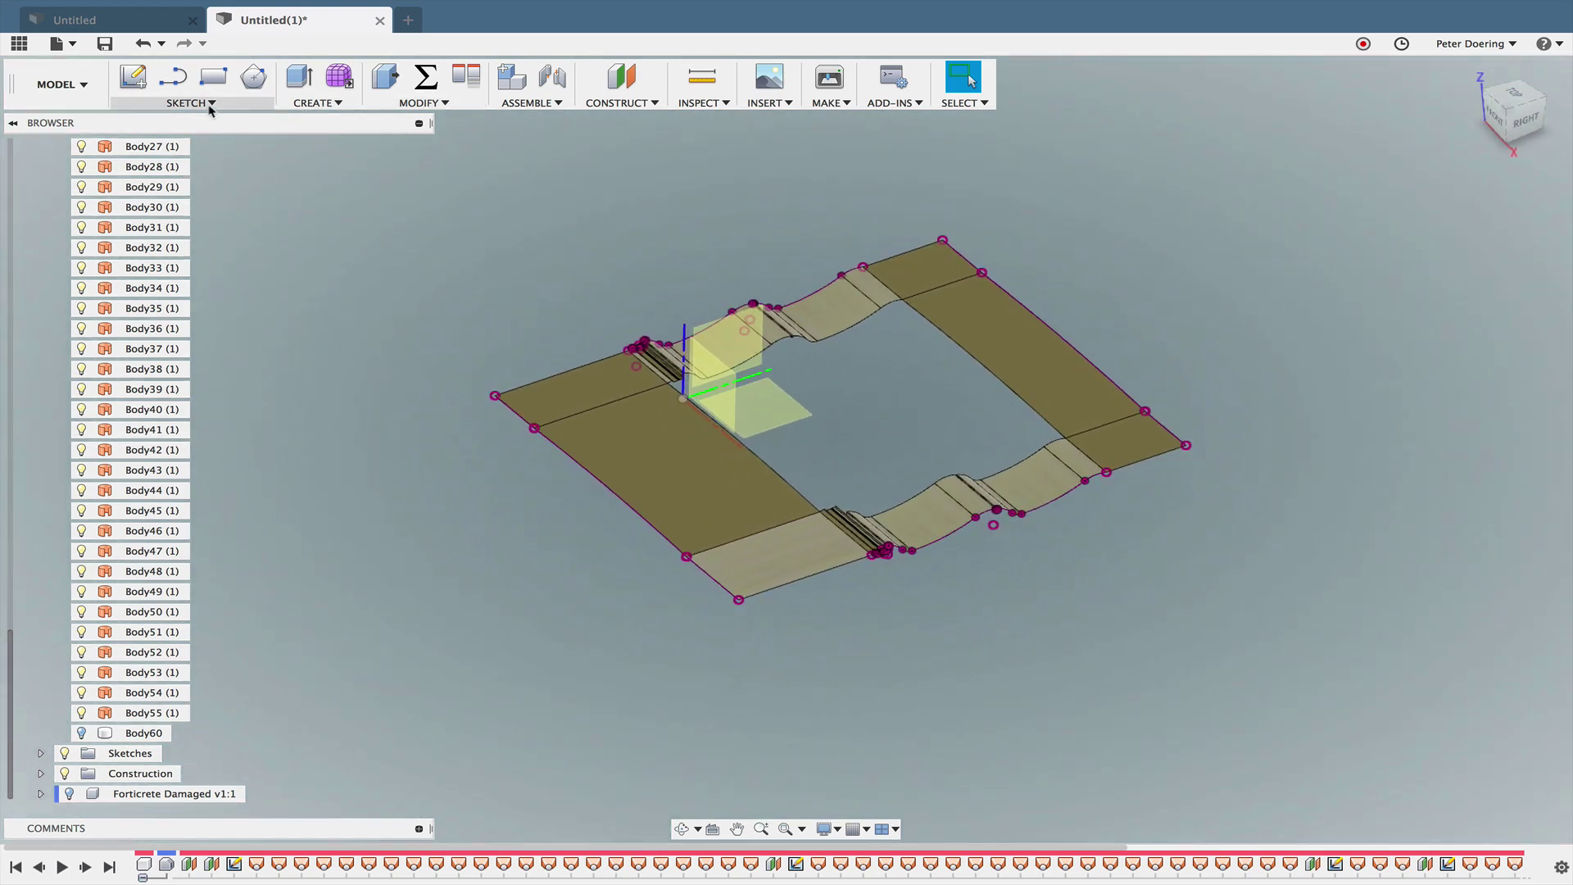
Step: In the Patch workspace, start a Stitch with Body4 through Body55 selected, previewing 103 edges
click(83, 87)
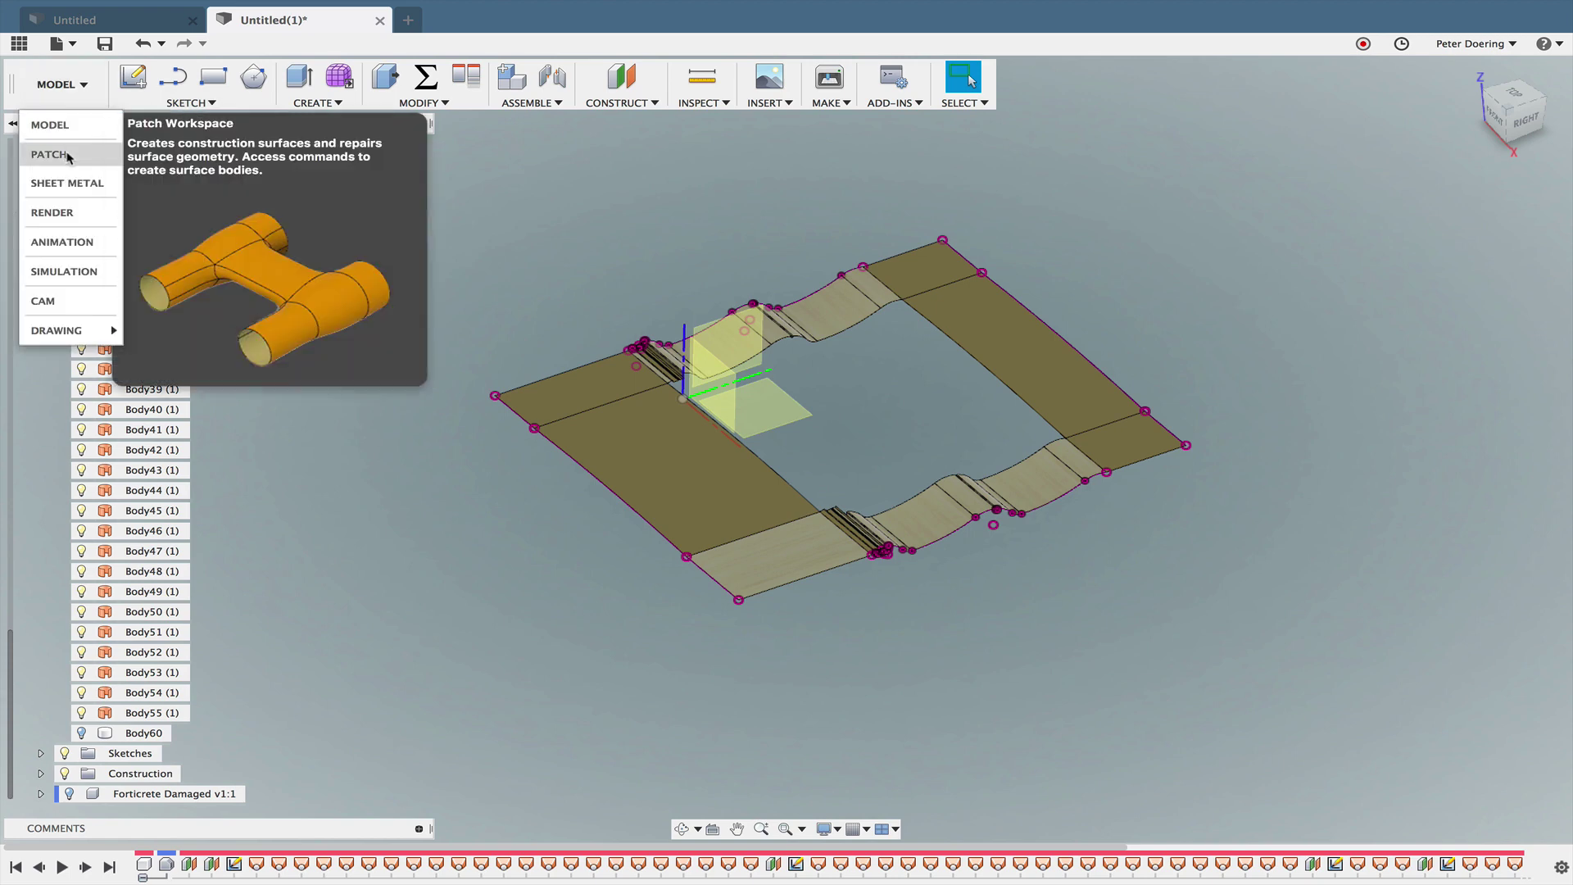
click(68, 156)
click(379, 78)
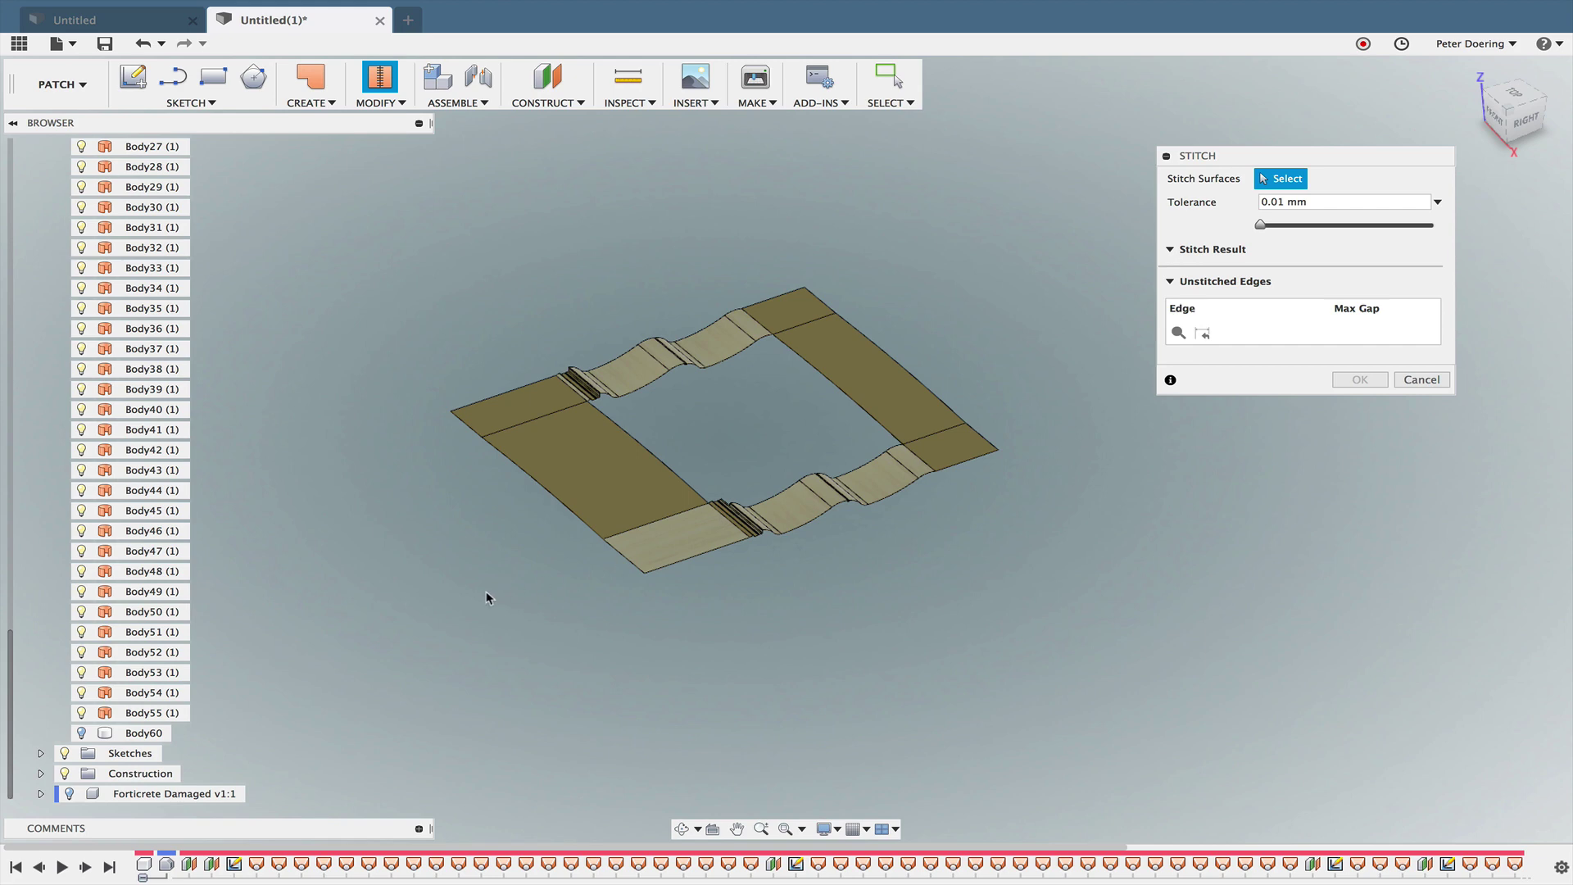
drag(486, 597, 920, 410)
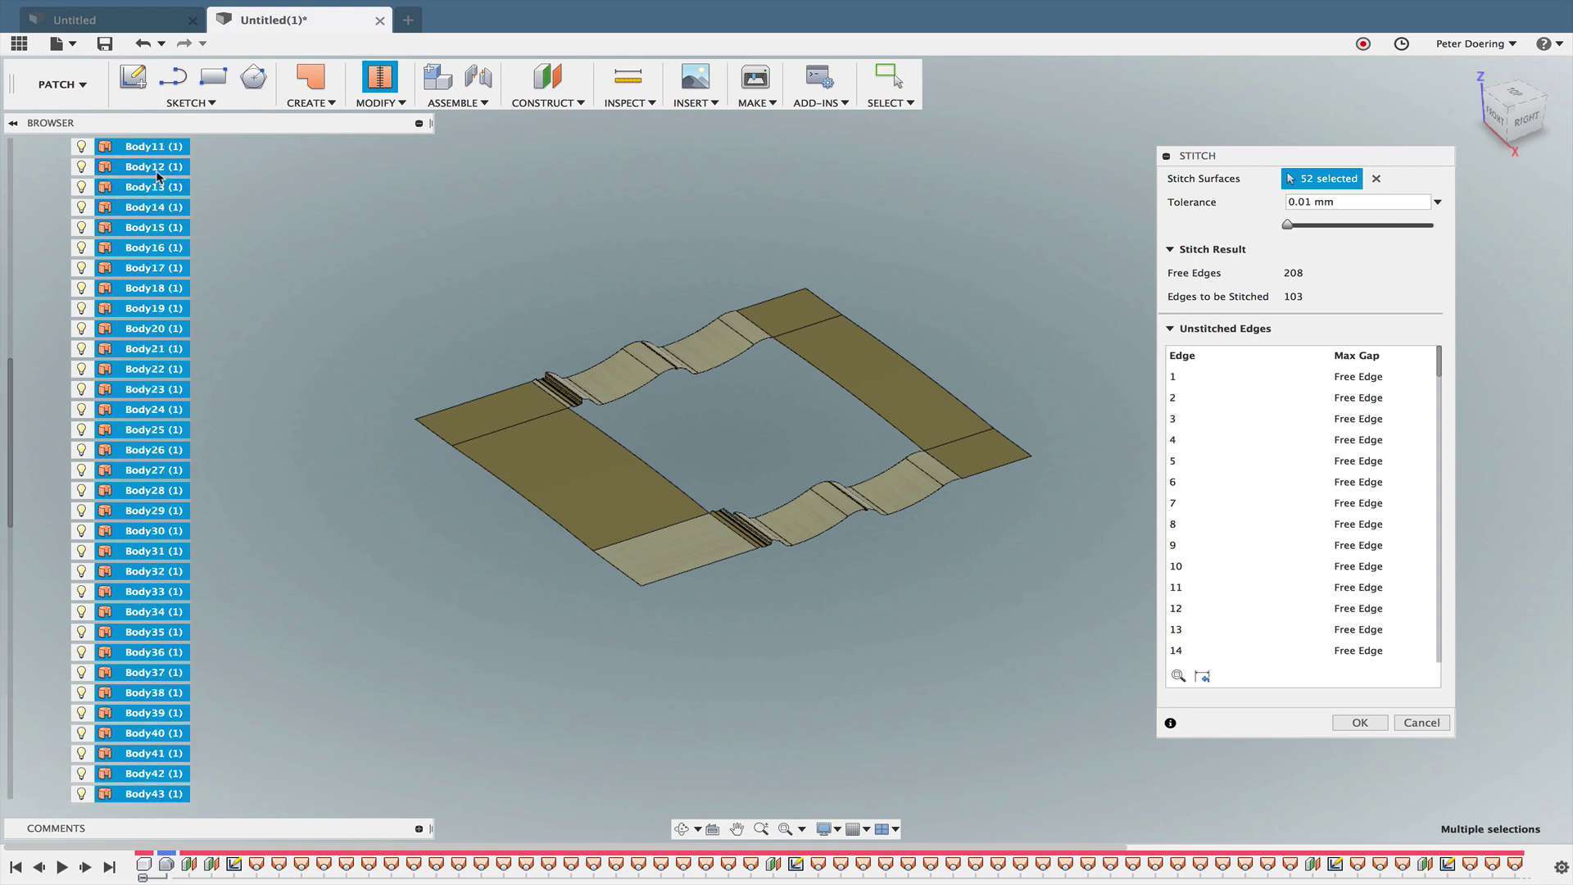
scroll(159, 176, up, 3)
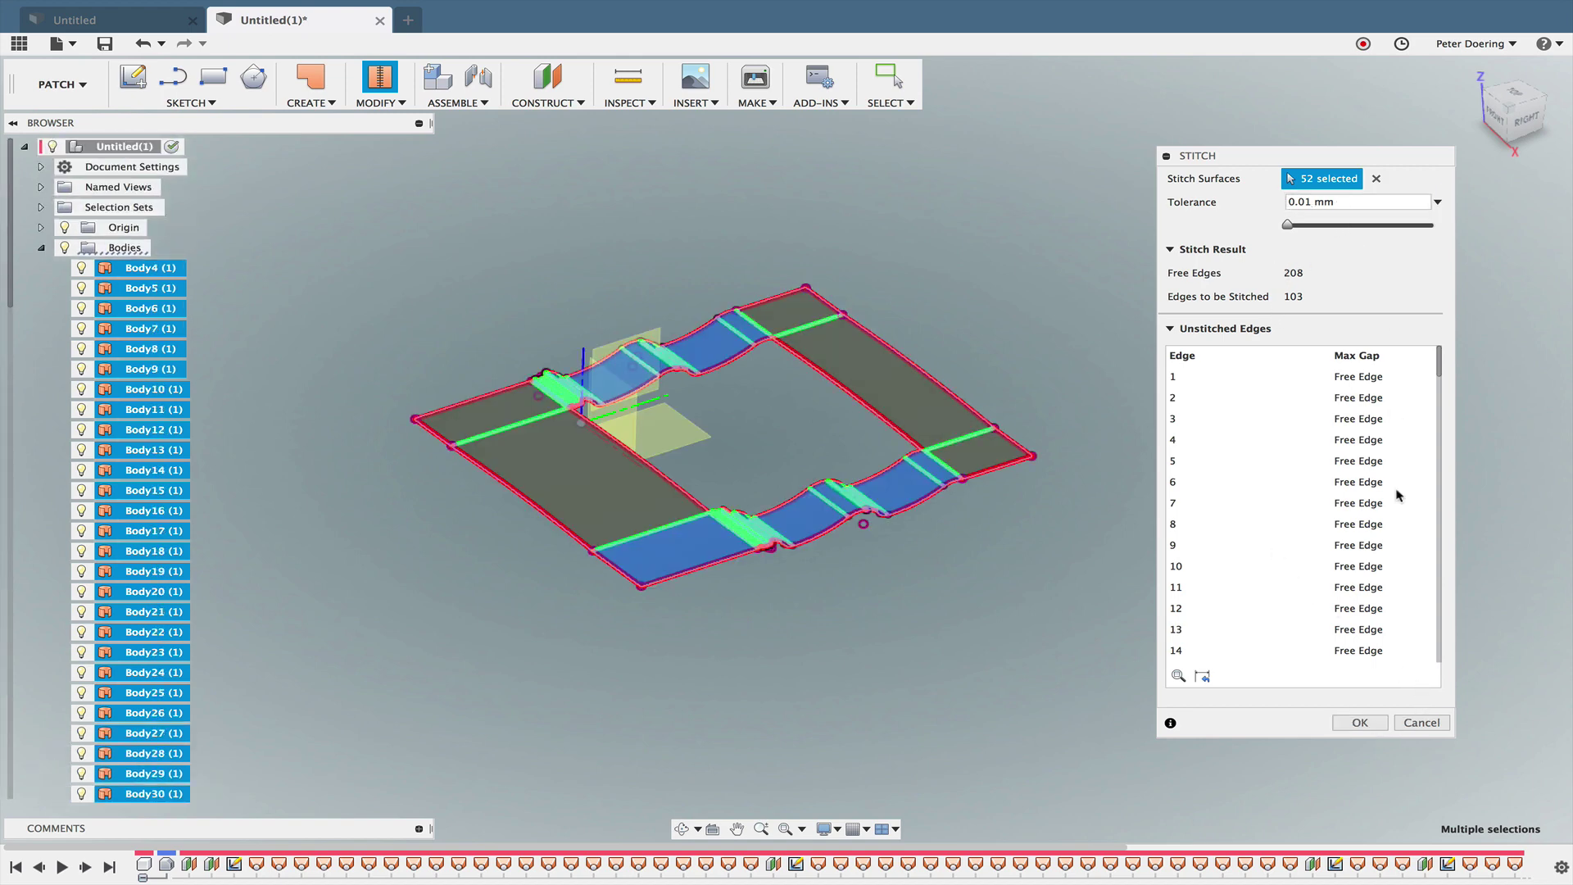
Step: Finish the stitch, rename the body Split, hide it, and show Forticrete Damaged v1:1
key(Return)
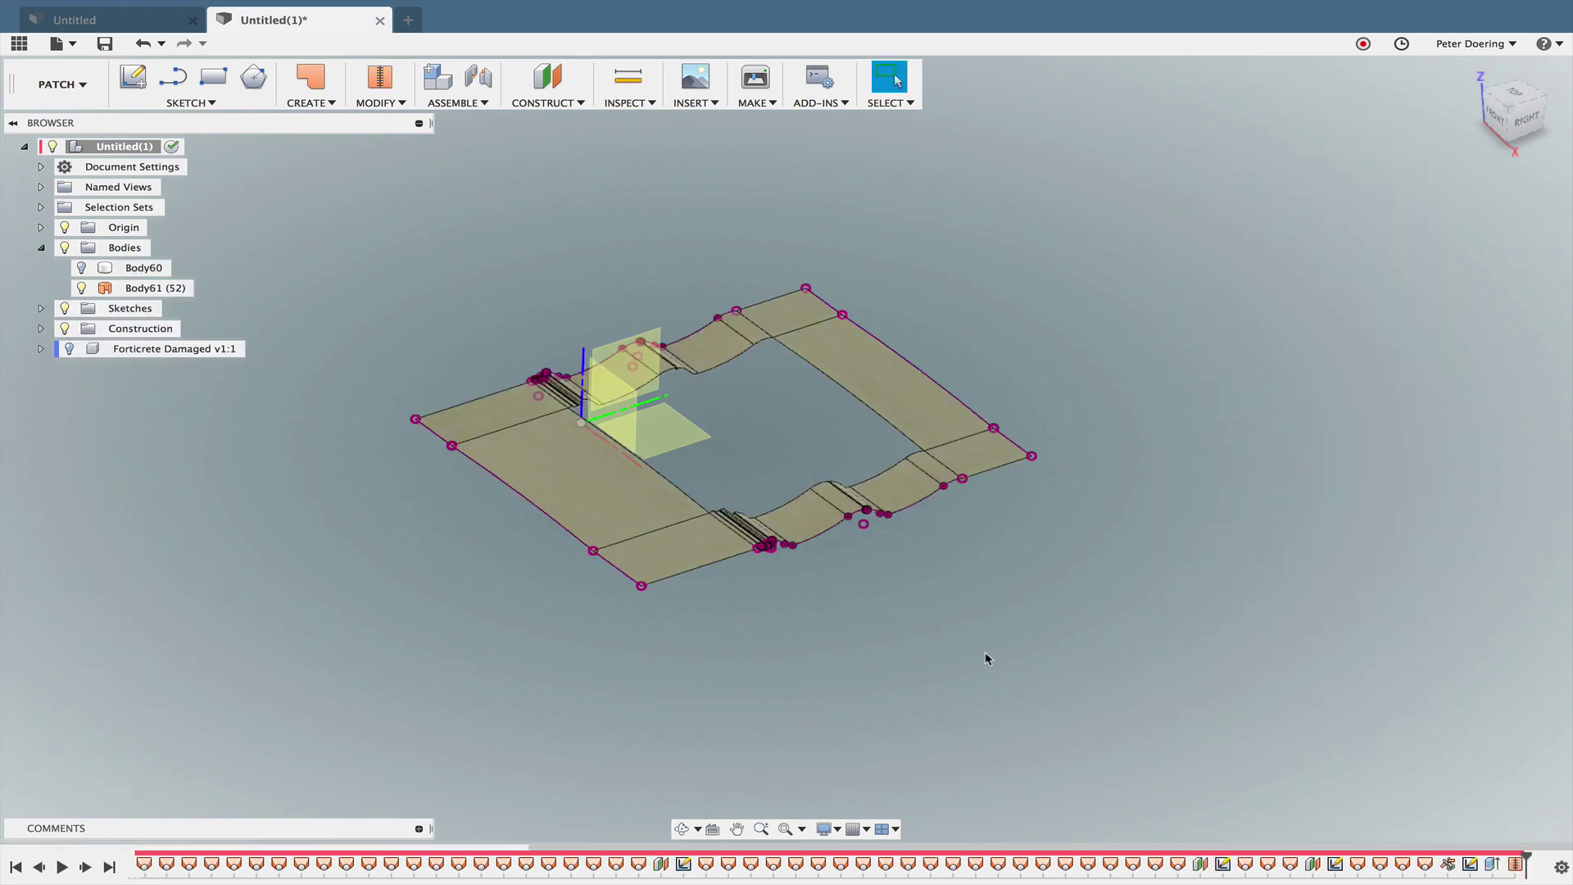
double_click(159, 290)
text(Split)
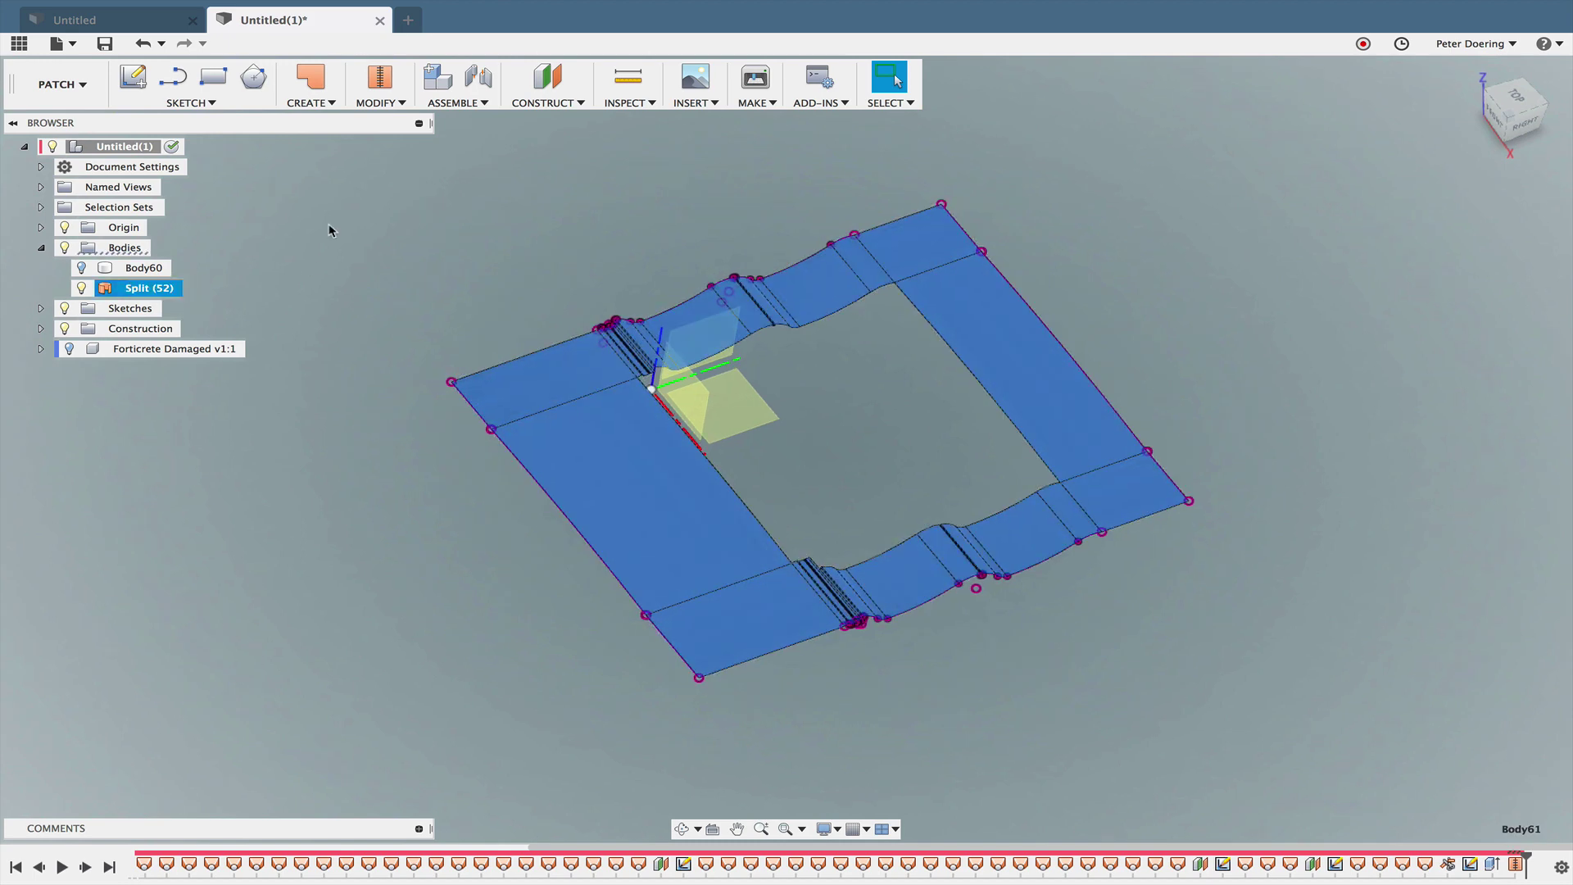
click(330, 231)
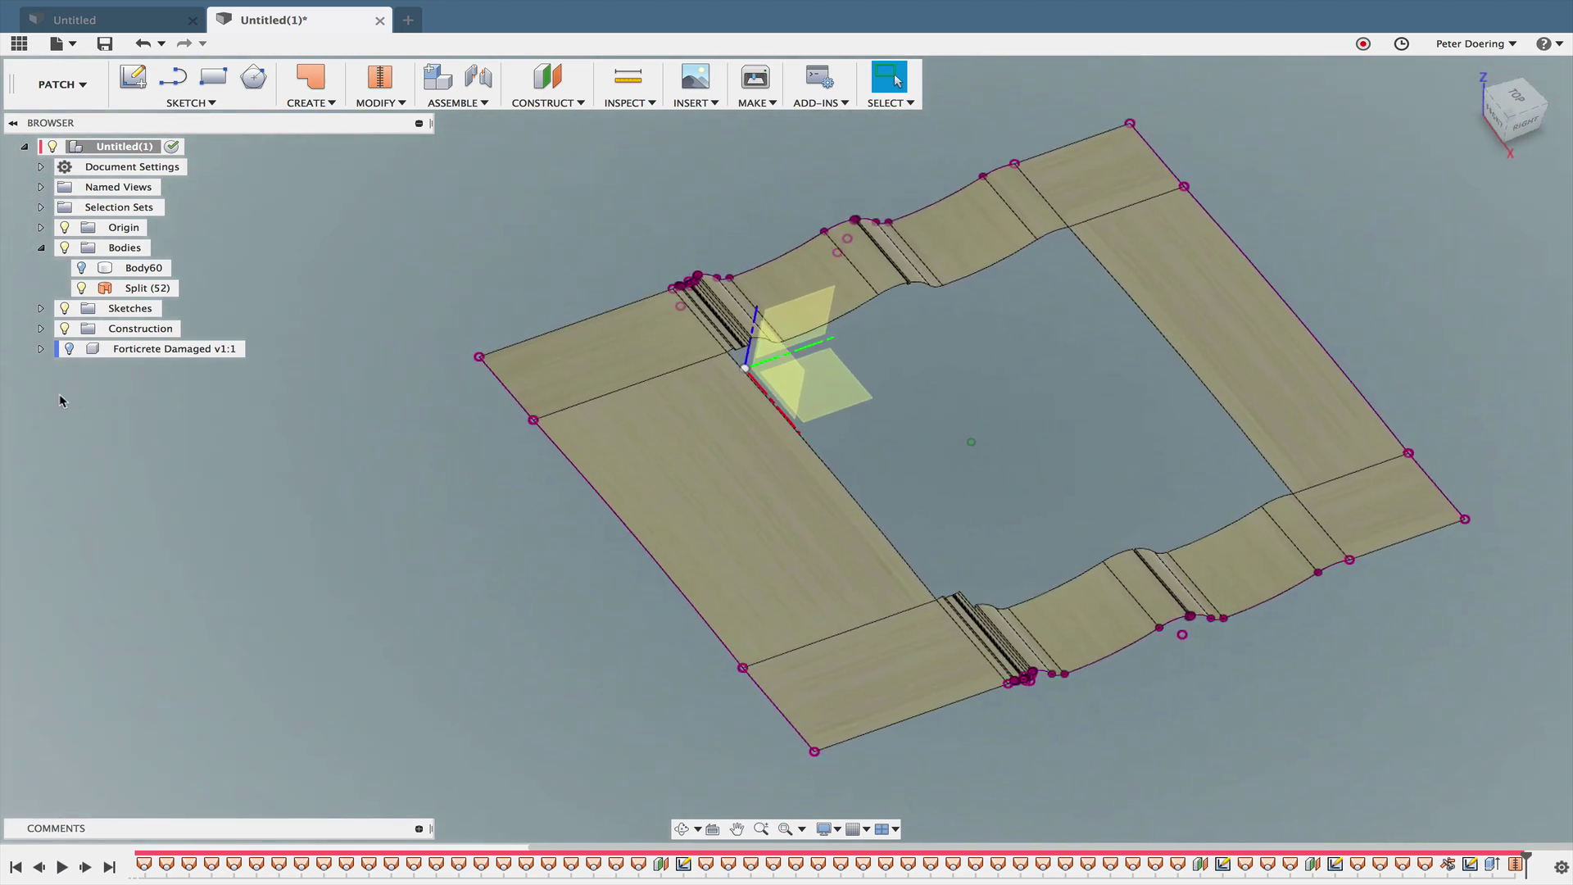
click(81, 288)
click(69, 350)
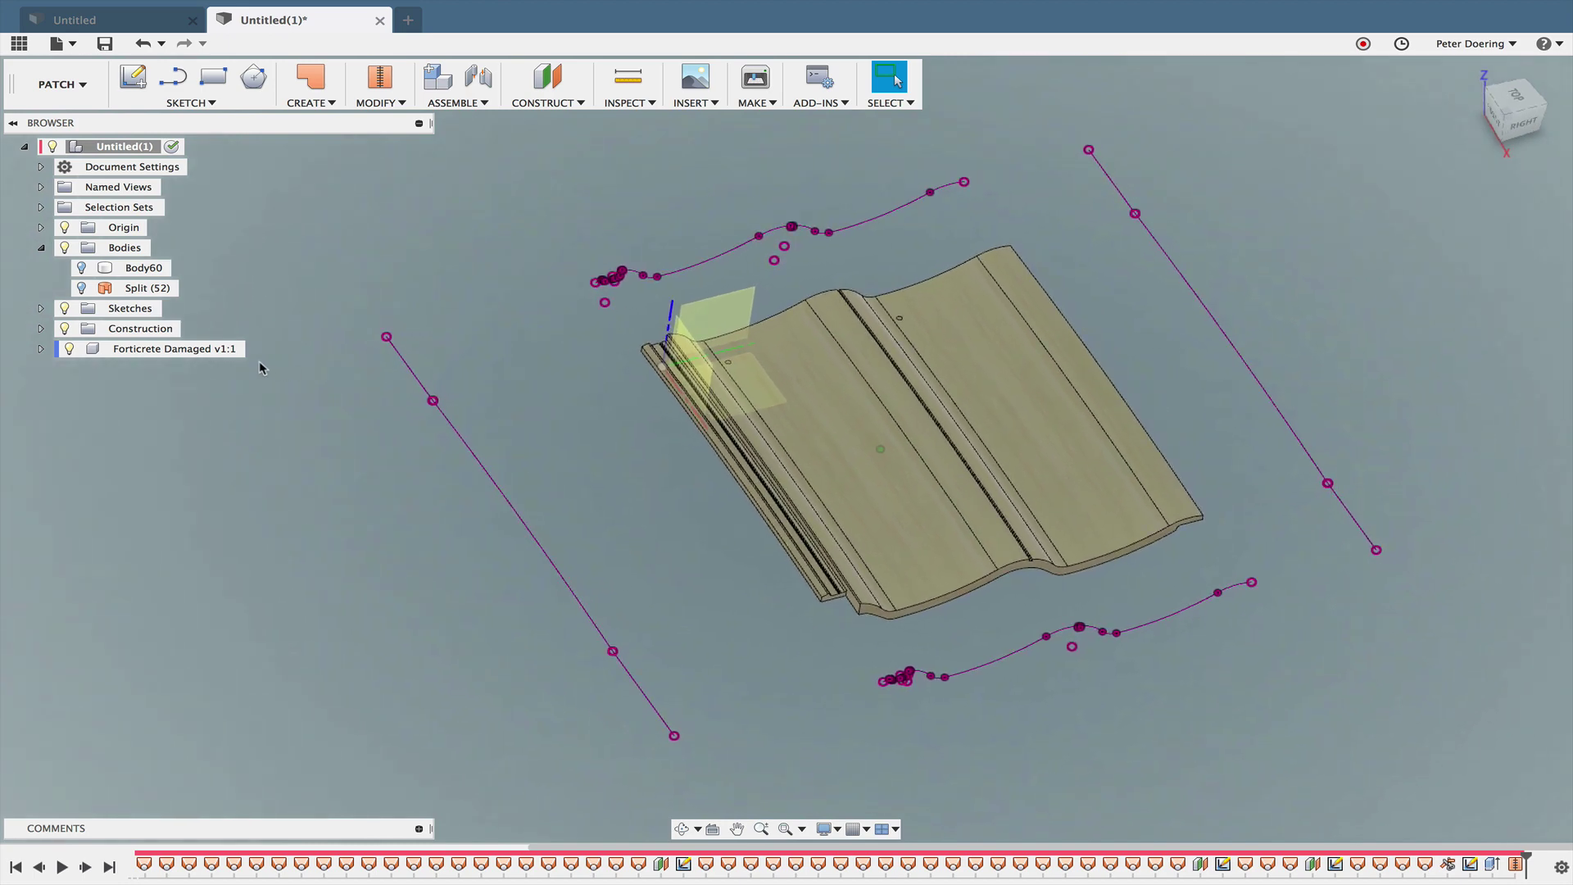
Step: Hide the sketches, zoom in on the tile's holes, and return to the Model workspace
click(66, 309)
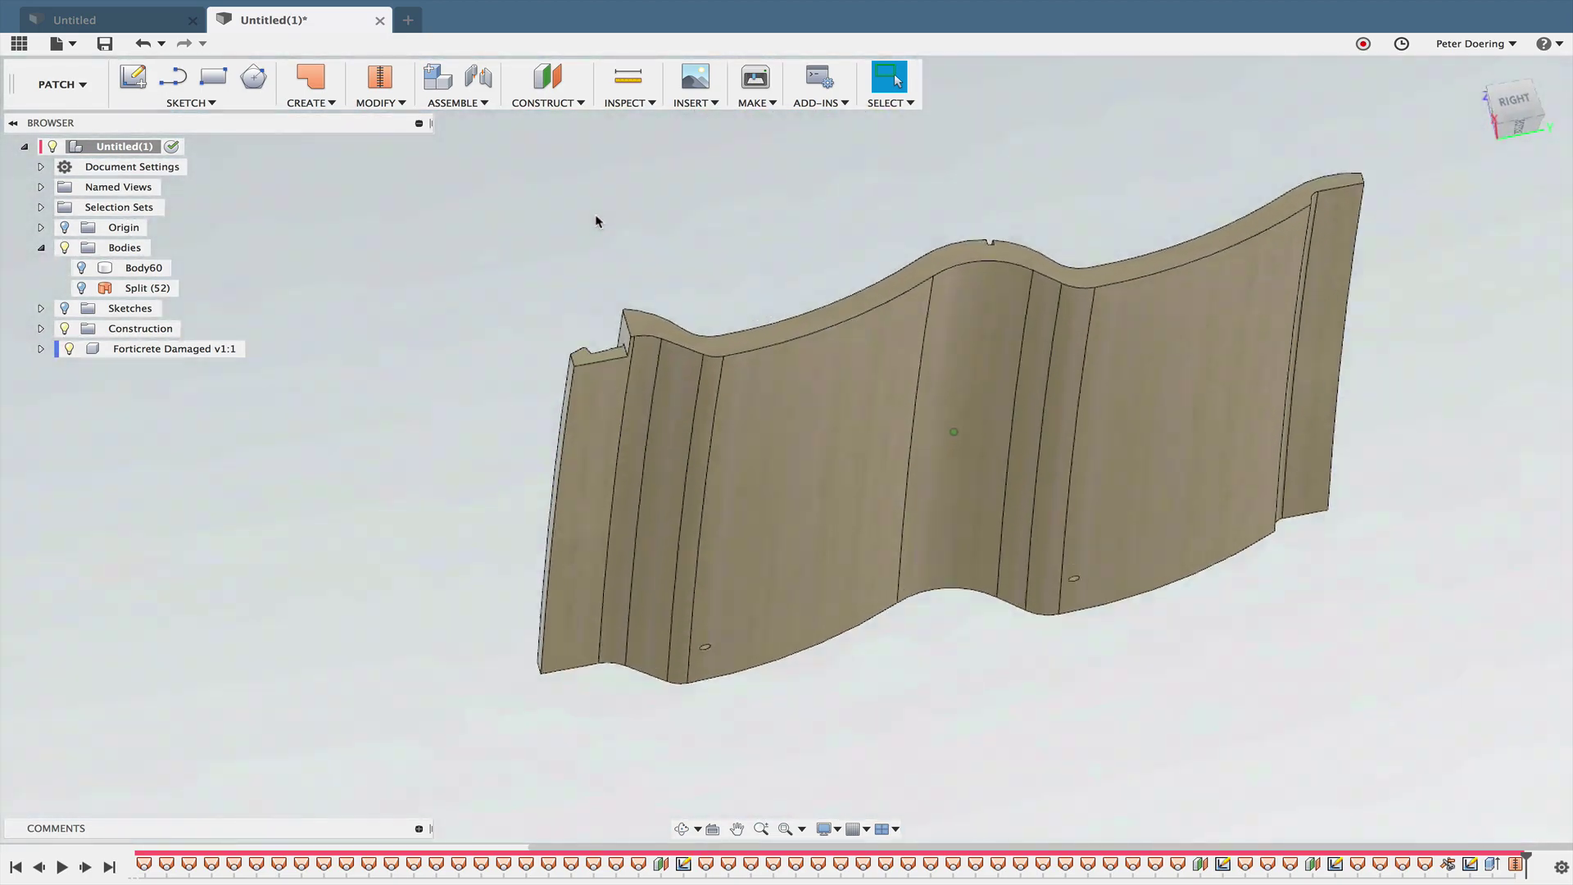
scroll(738, 270, up, 3)
scroll(814, 309, up, 3)
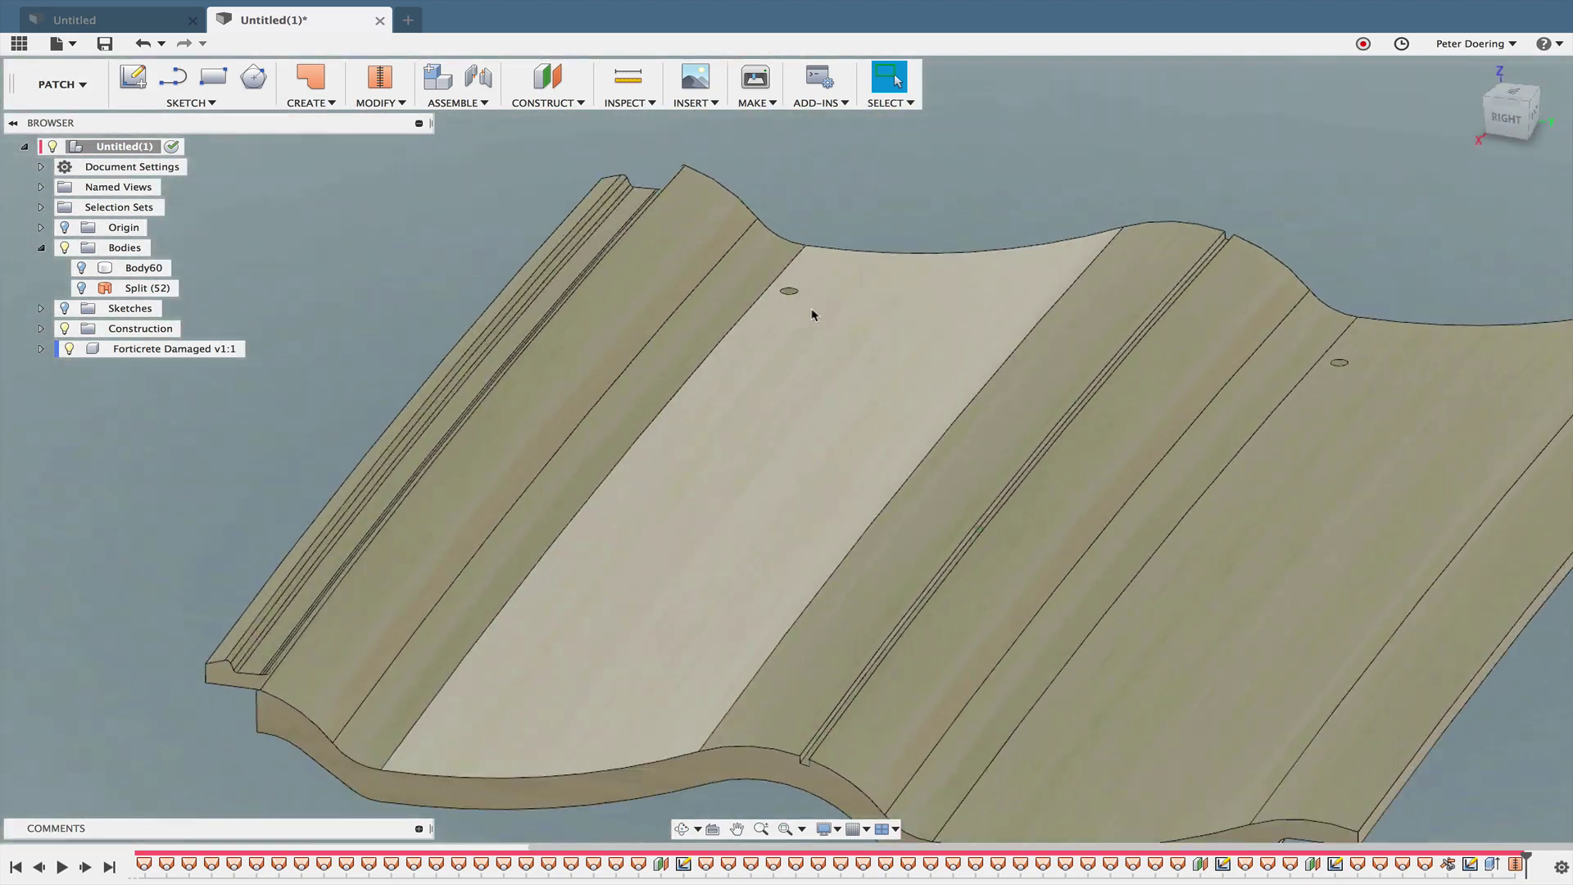
scroll(811, 288, up, 4)
scroll(729, 246, up, 2)
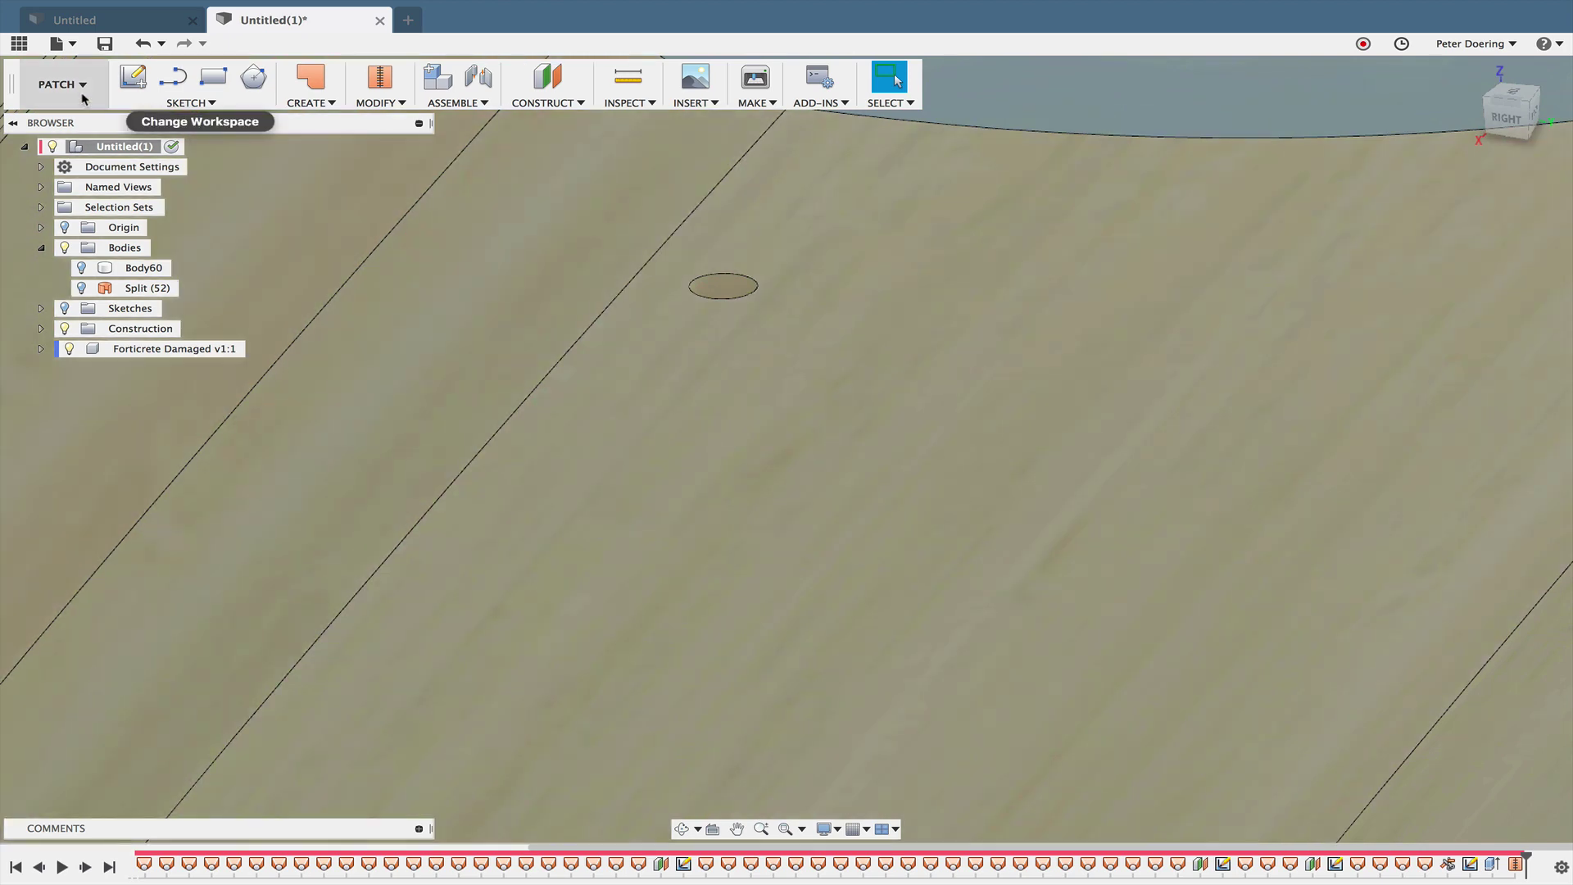
click(62, 84)
click(57, 127)
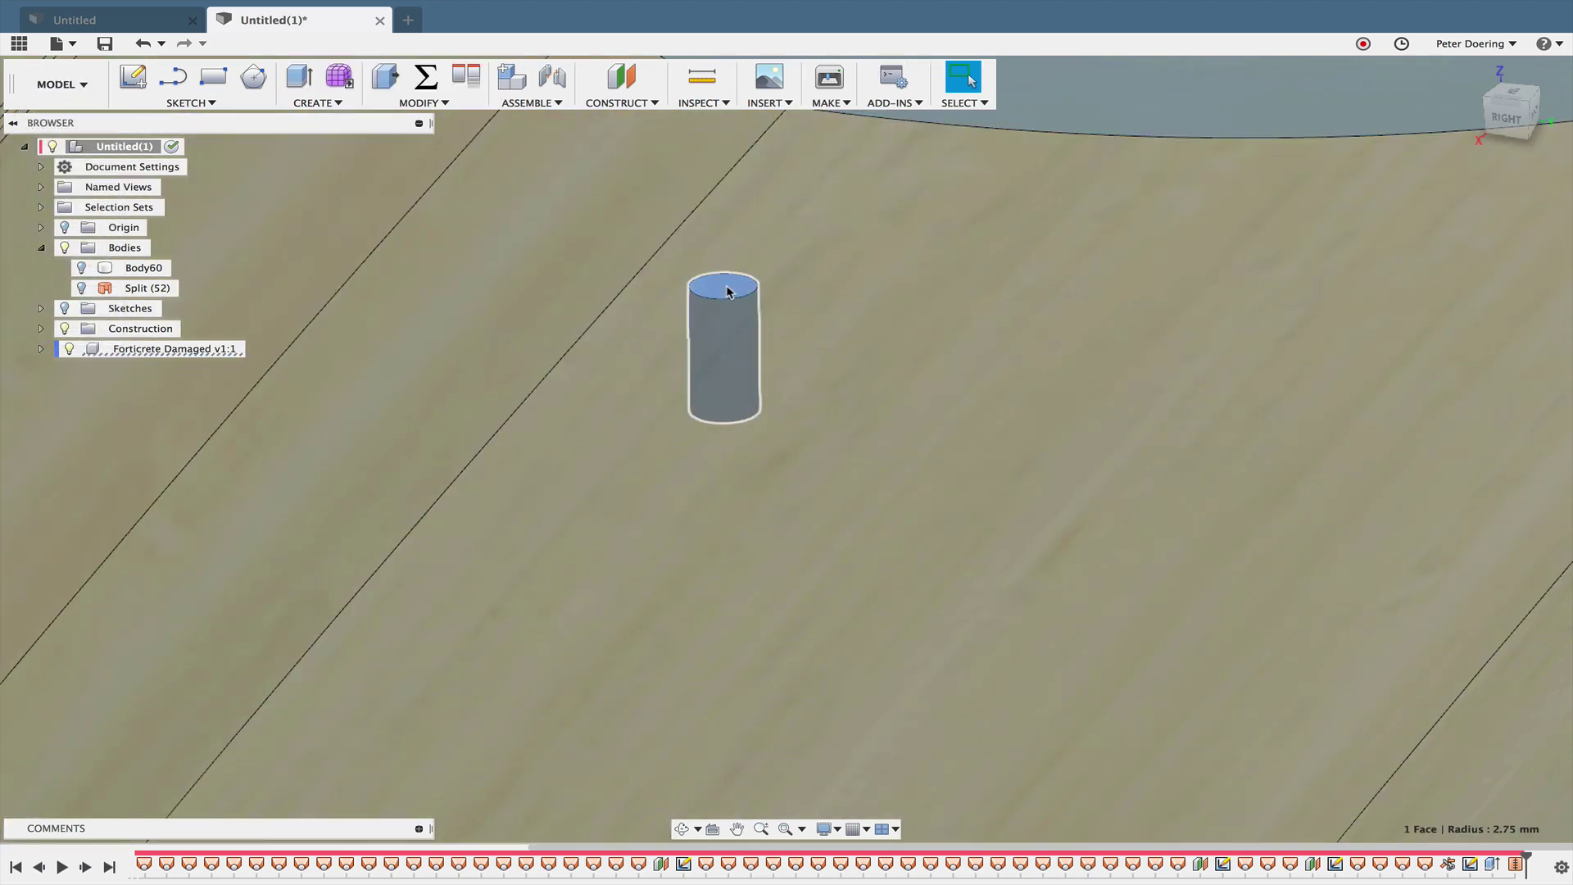
Step: Delete both small hole faces so the tile's top surface is continuous
right_click(727, 291)
click(678, 263)
scroll(1000, 201, up, 5)
shift+middle_drag(1044, 321, 1014, 362)
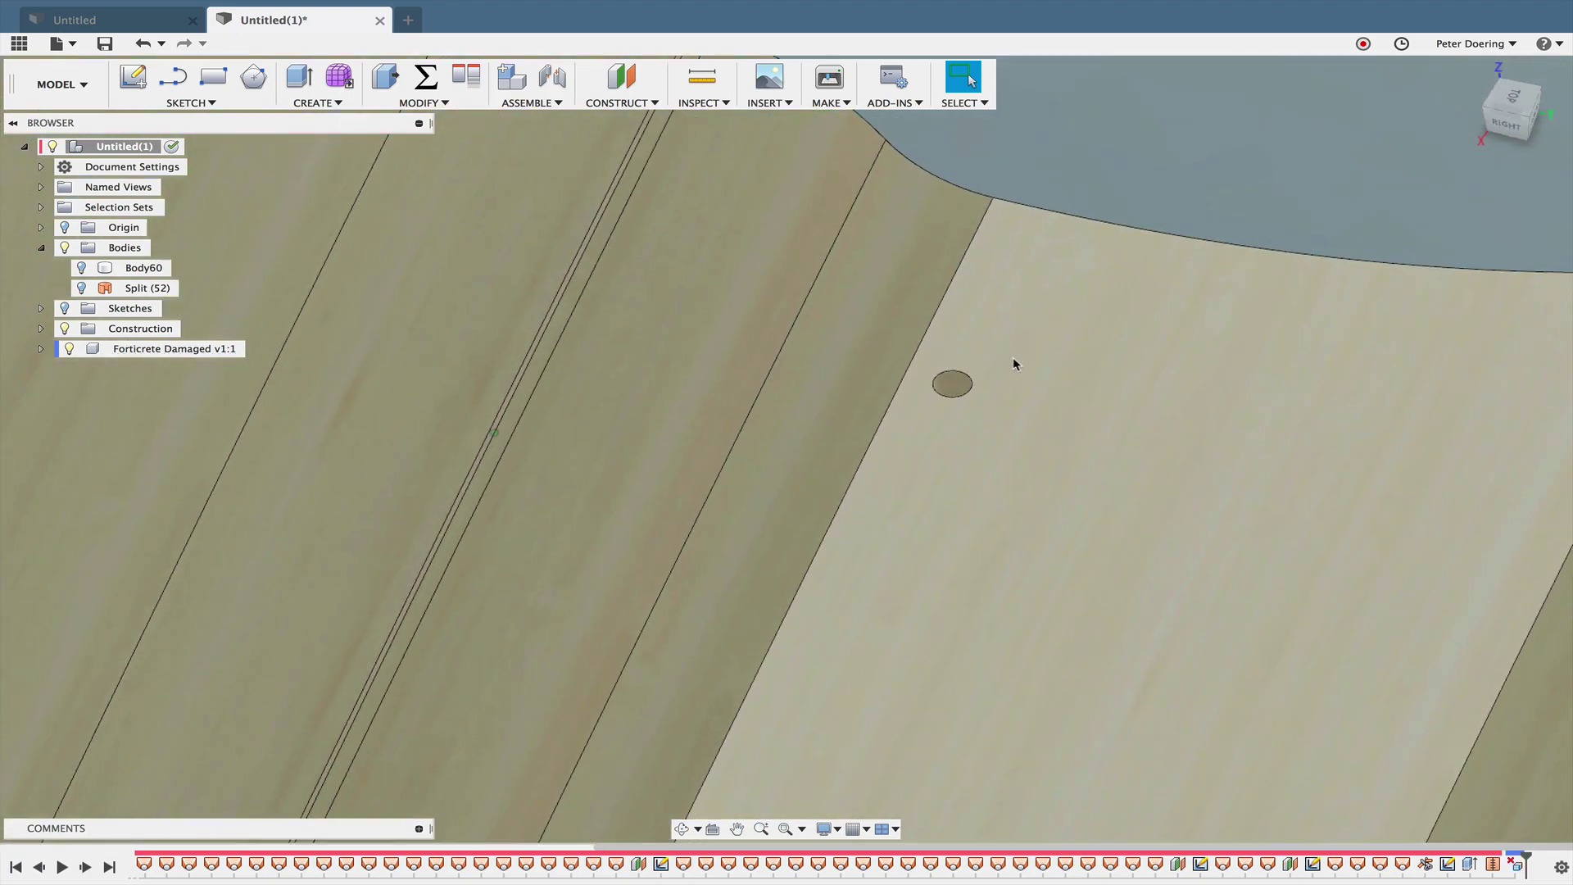
right_click(955, 390)
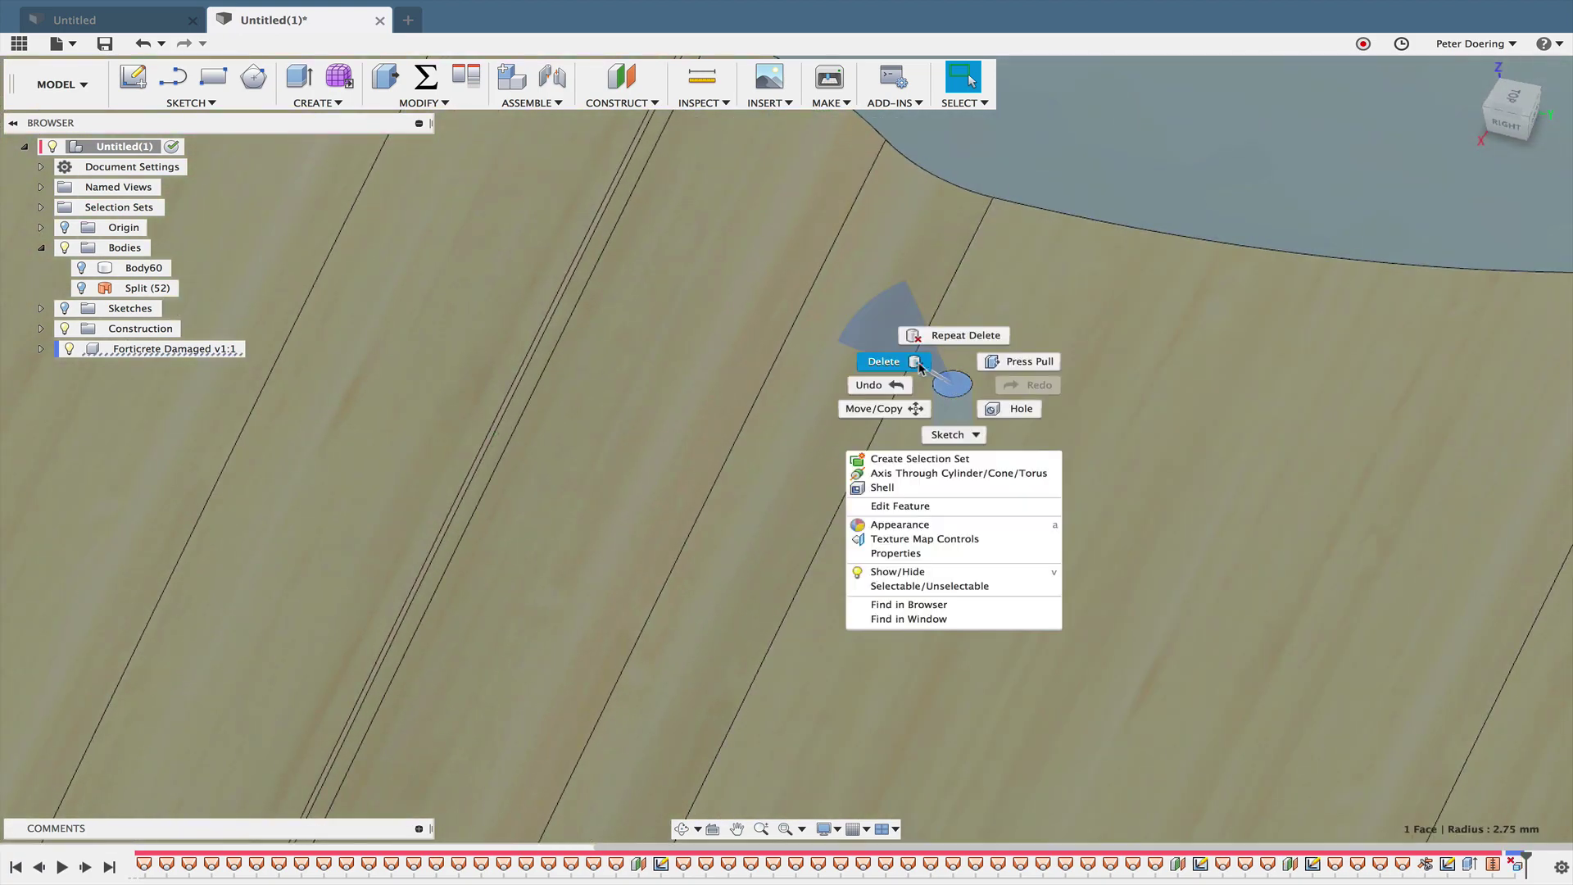
click(919, 366)
shift+middle_drag(1292, 235, 1298, 229)
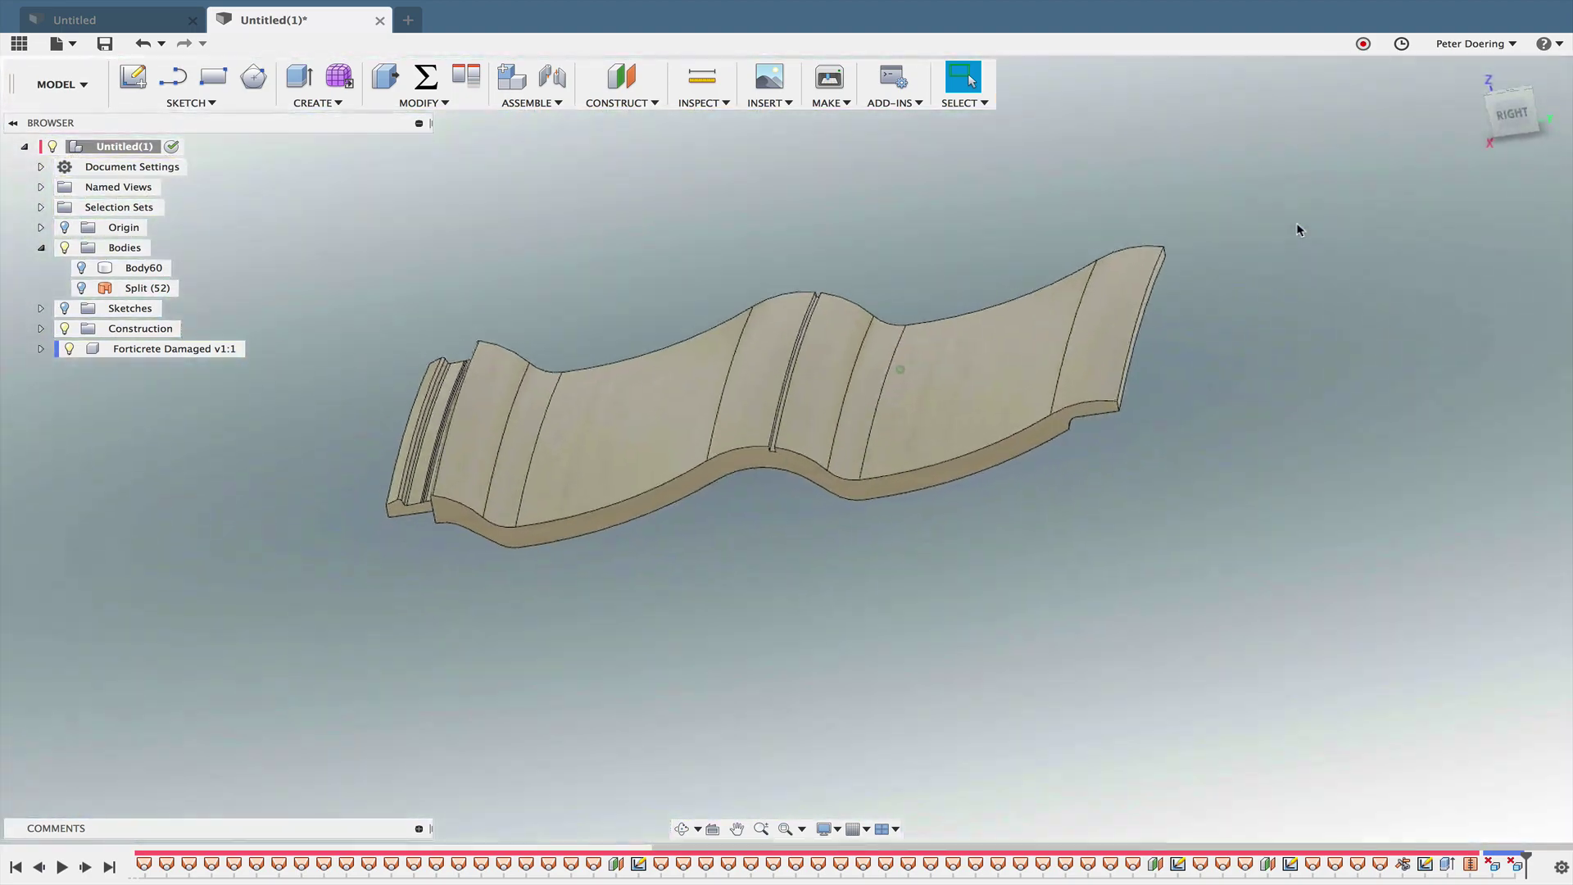
mouse_move(1299, 232)
shift+middle_down()
mouse_move(618, 232)
mouse_move(410, 198)
shift+middle_up()
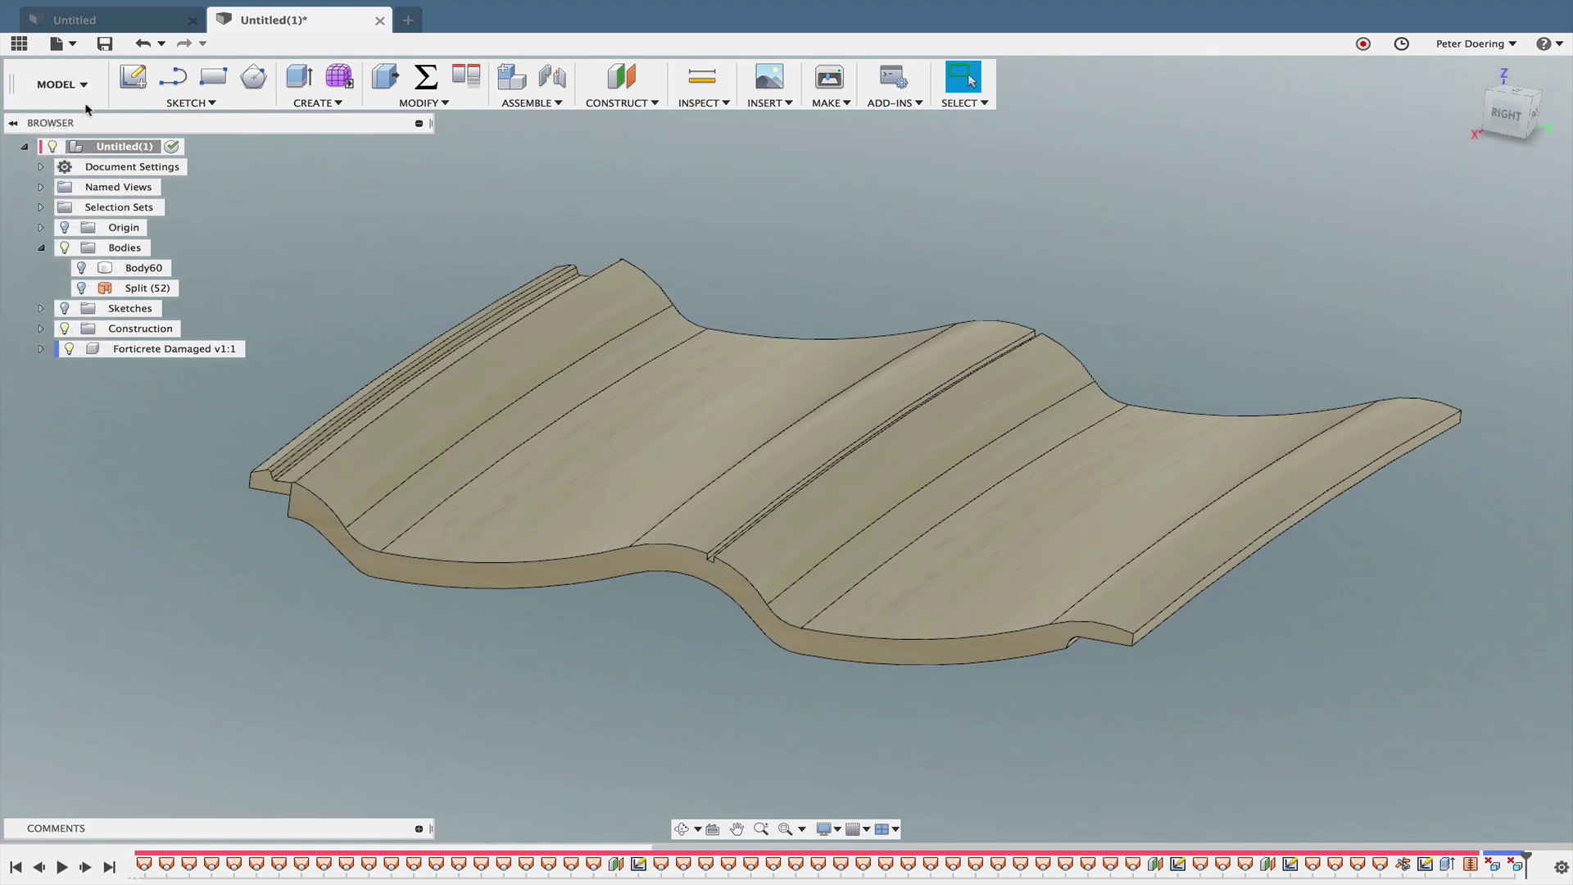
Step: Start a Patch workspace Offset surface from the tile's top face
click(61, 84)
click(49, 154)
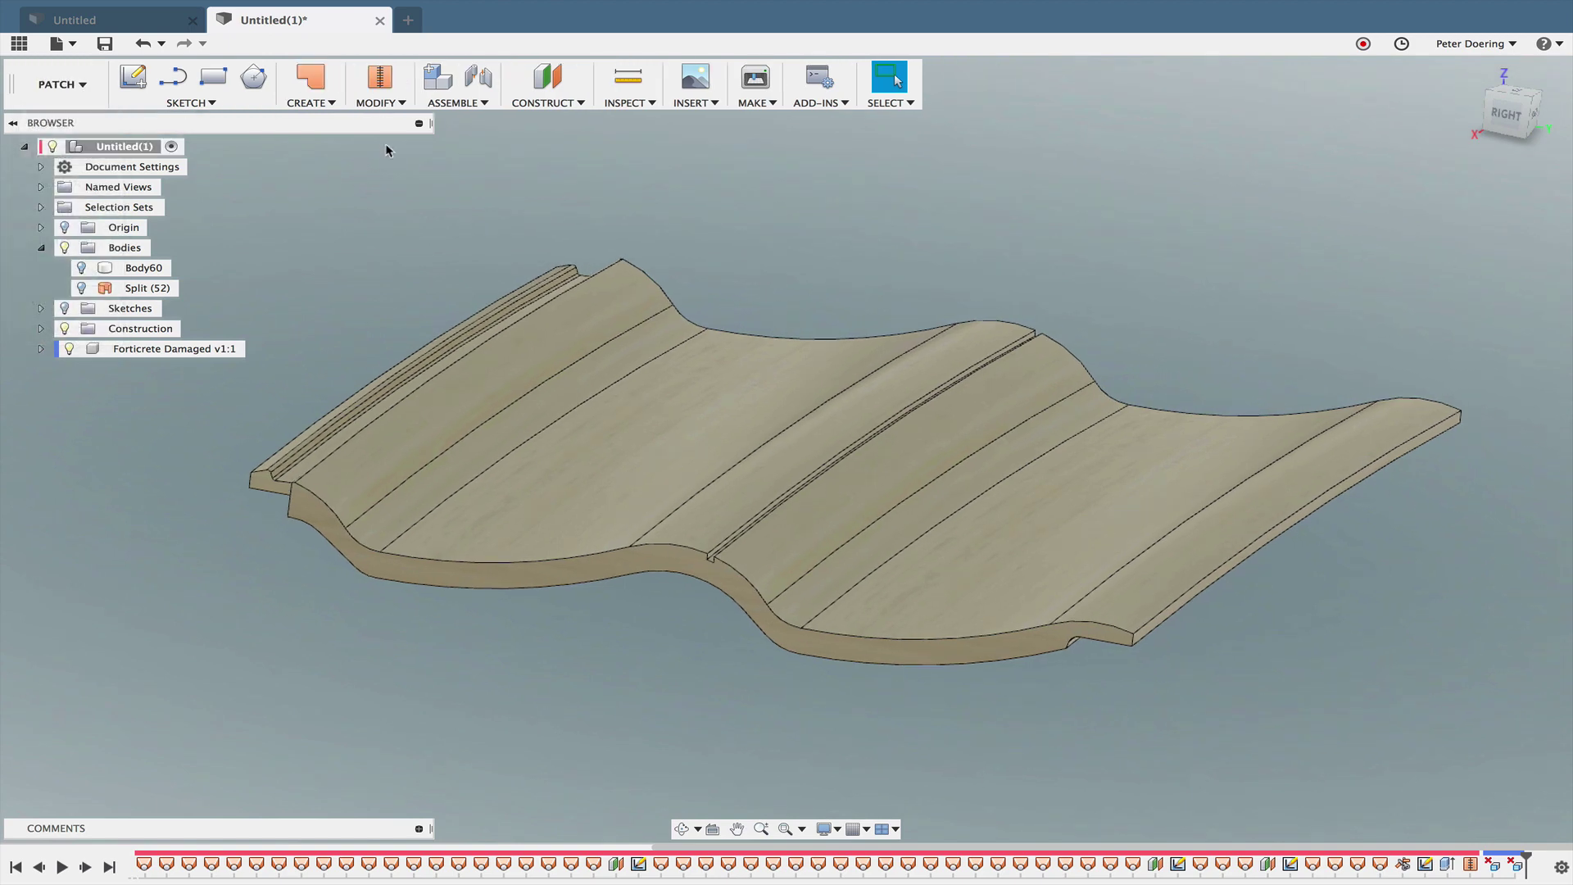
click(324, 105)
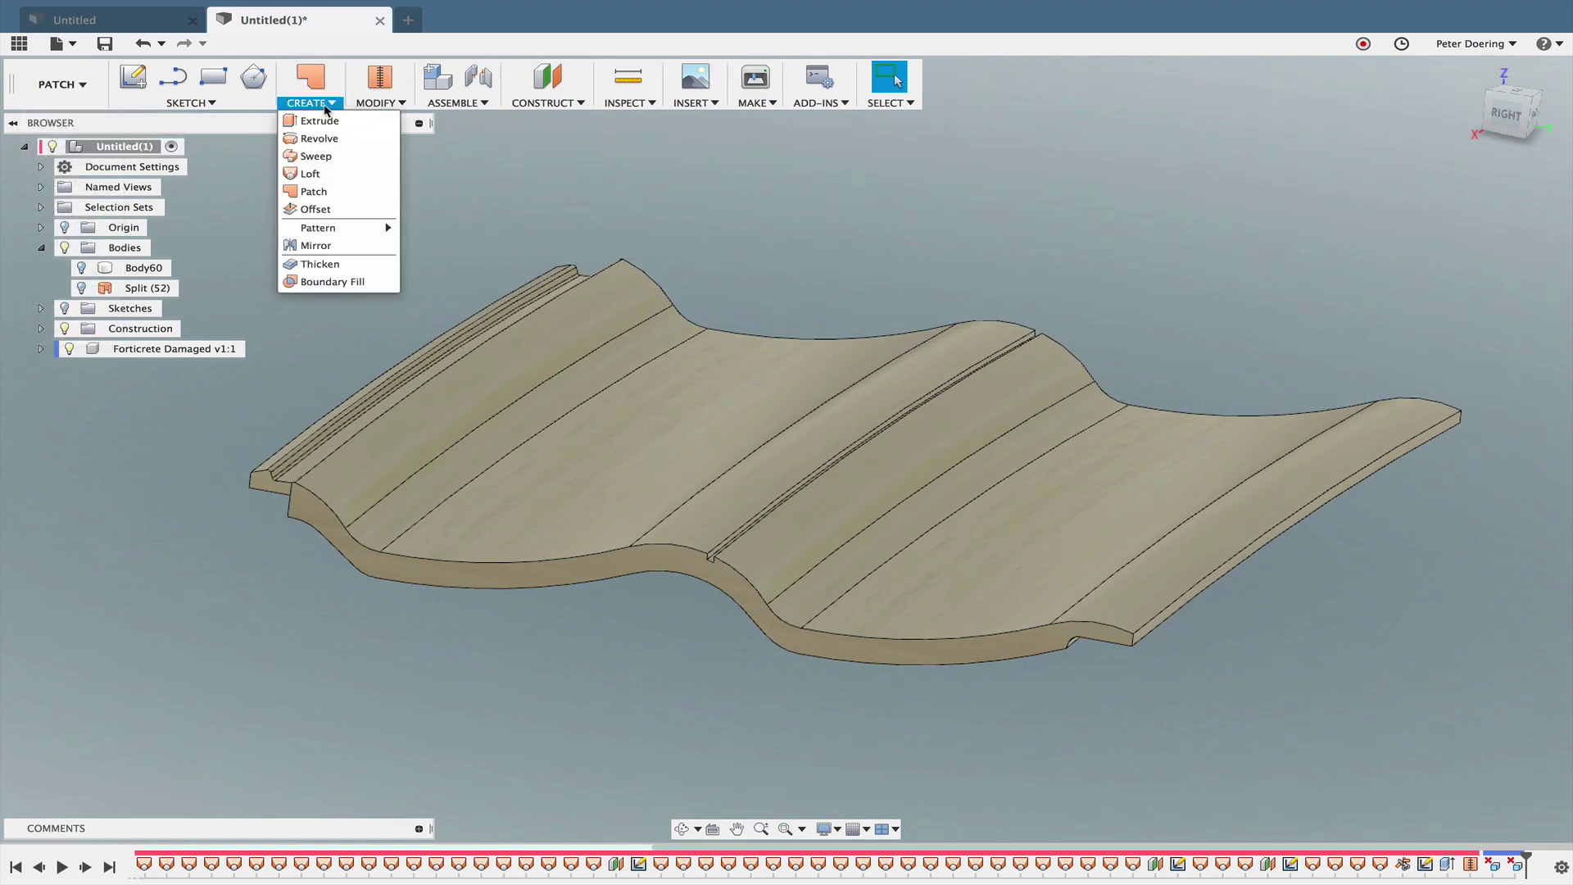
click(323, 211)
shift+middle_drag(979, 235, 906, 411)
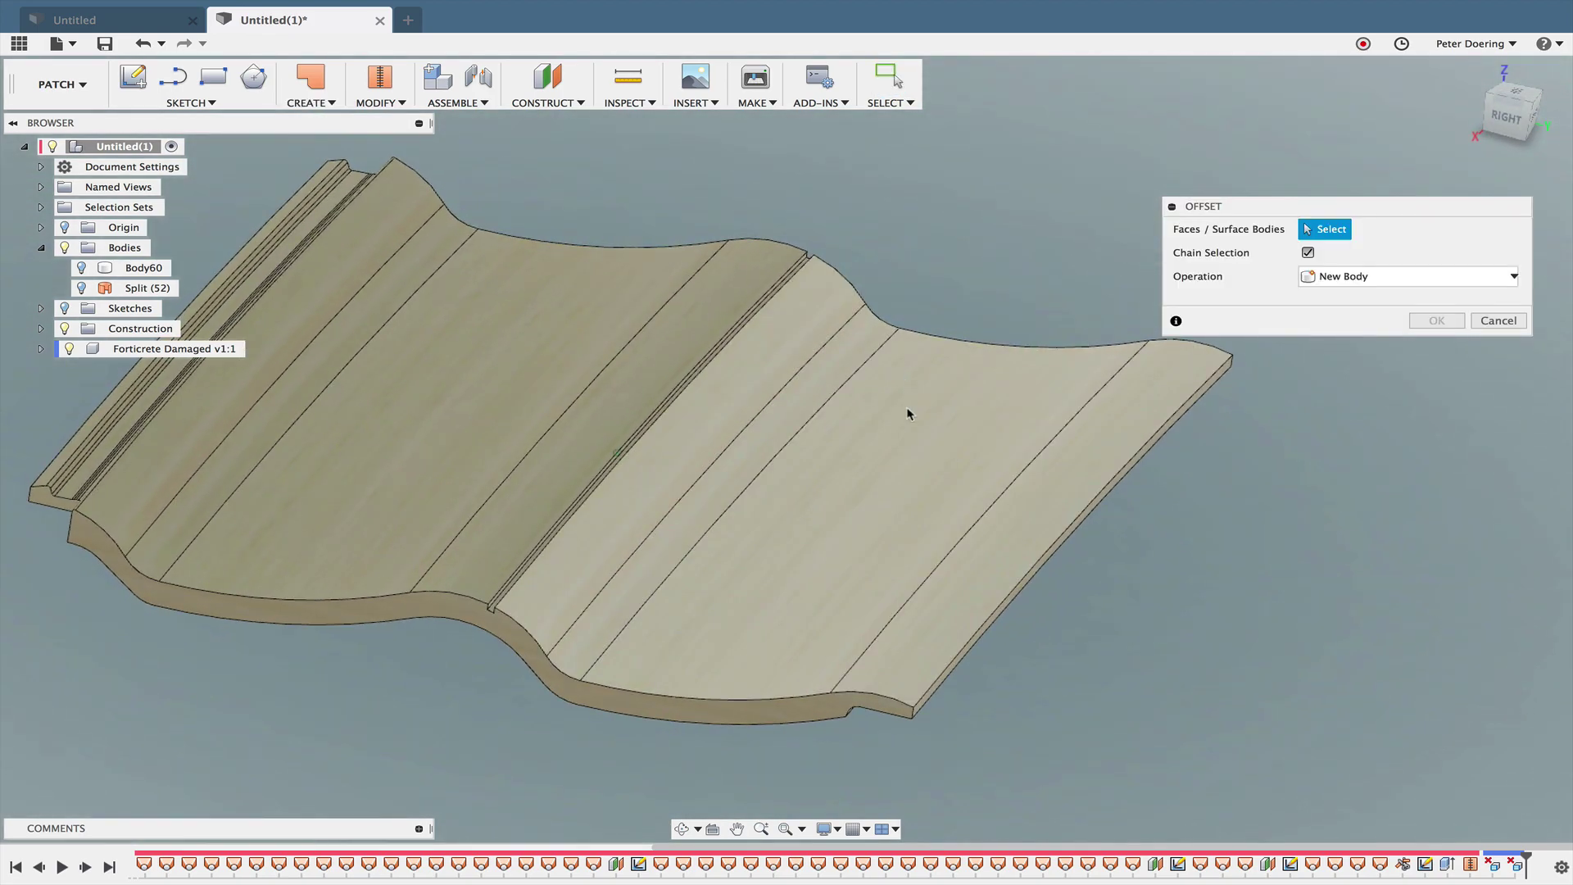
click(901, 422)
Step: Add the left face and gap strip faces to reach 5 faces, Distance 0.00 mm, New Body
click(439, 309)
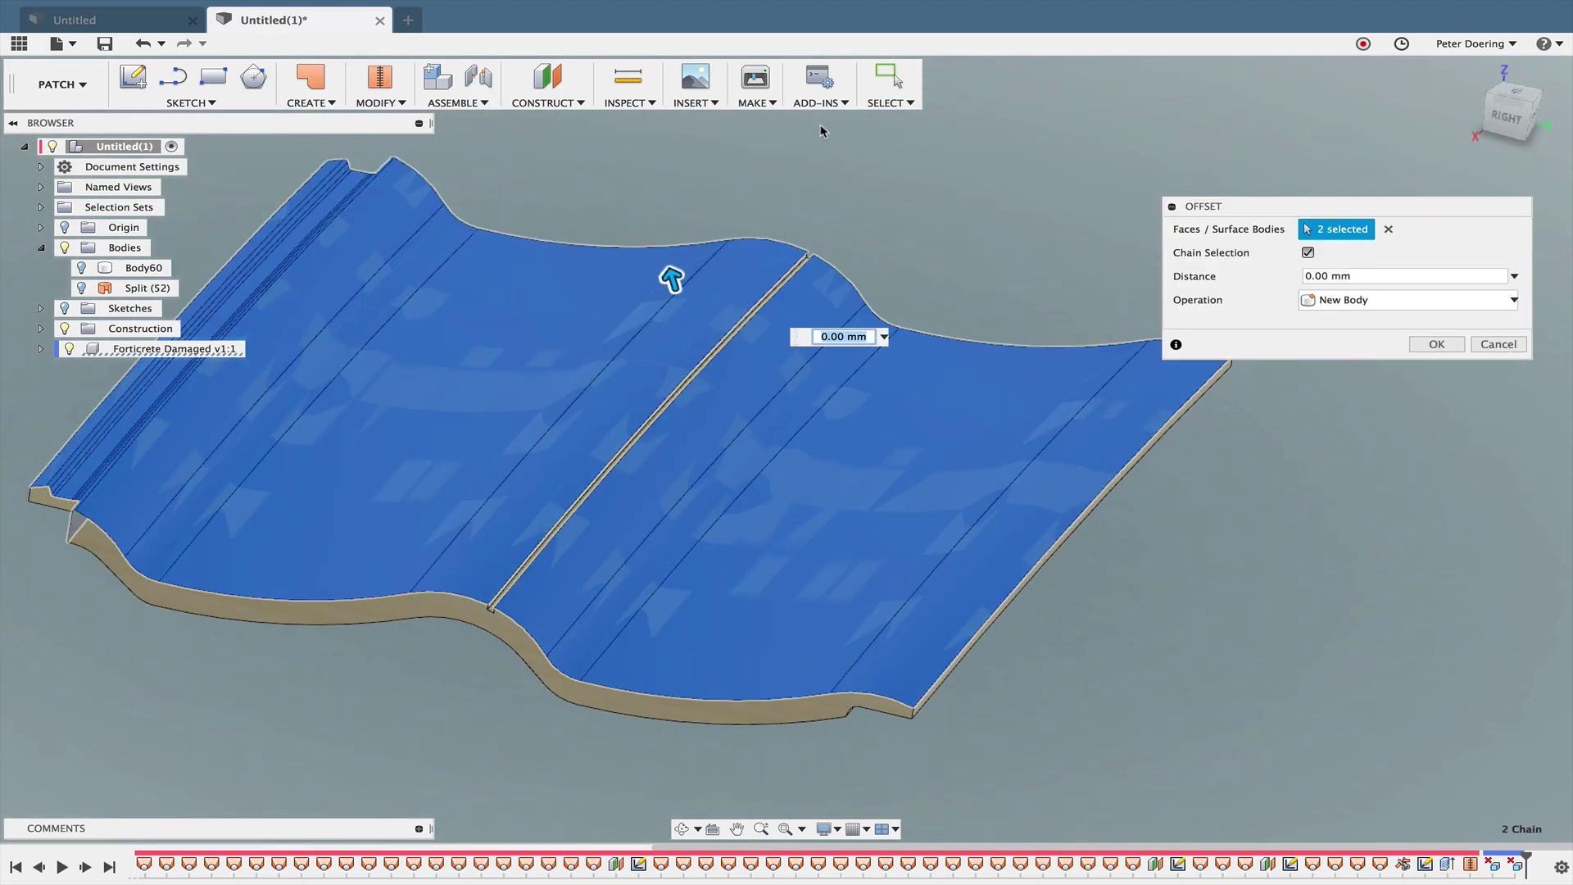
scroll(481, 544, up, 3)
scroll(508, 705, up, 3)
scroll(501, 656, up, 2)
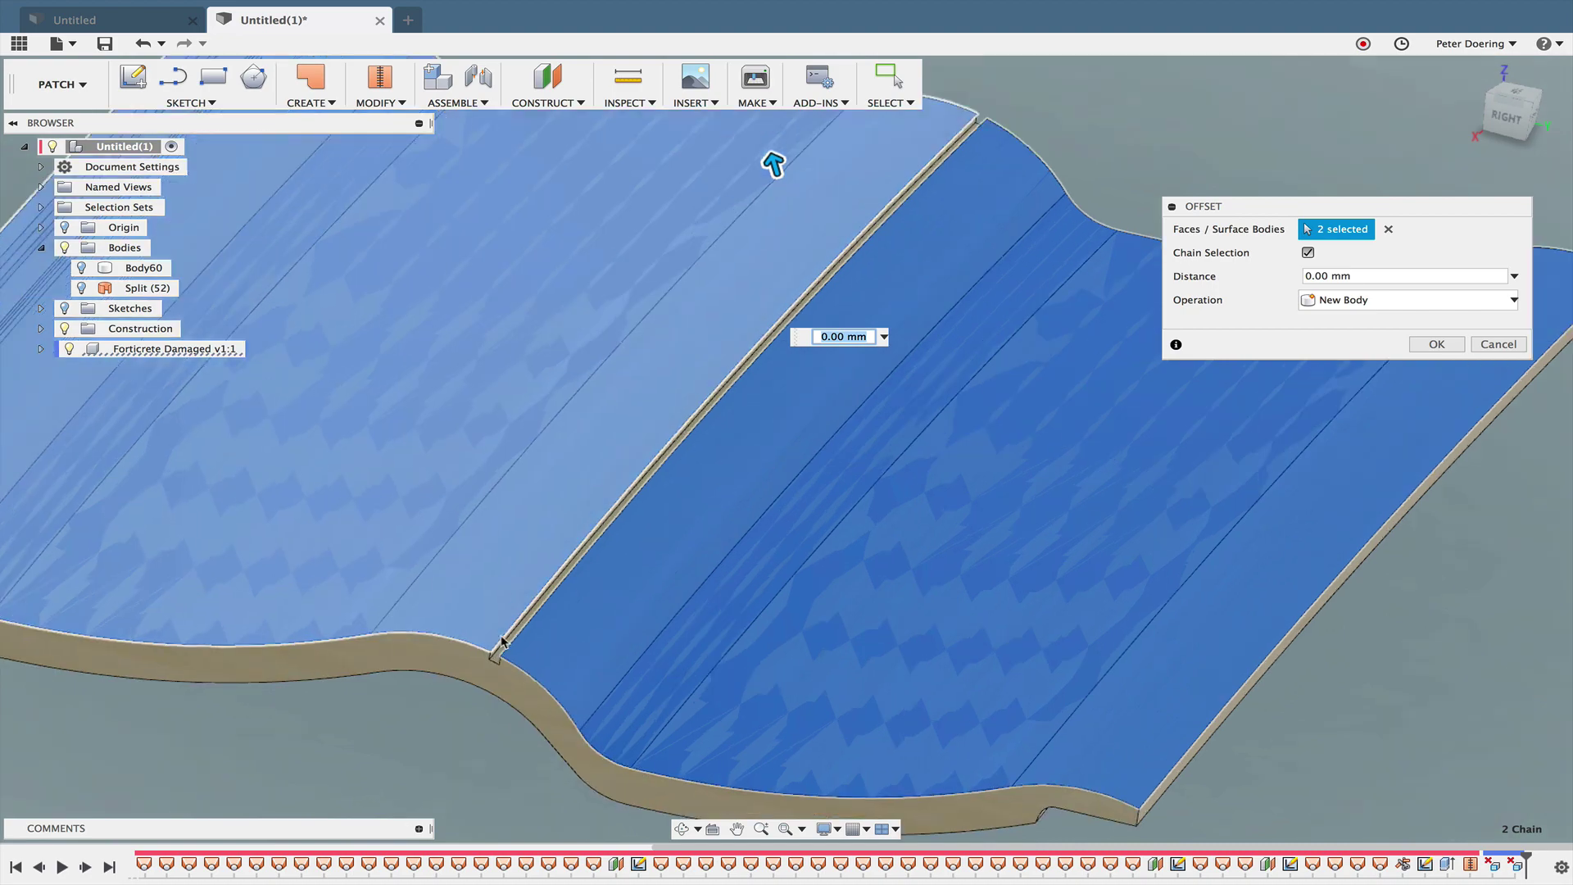
scroll(502, 657, up, 3)
scroll(496, 660, up, 2)
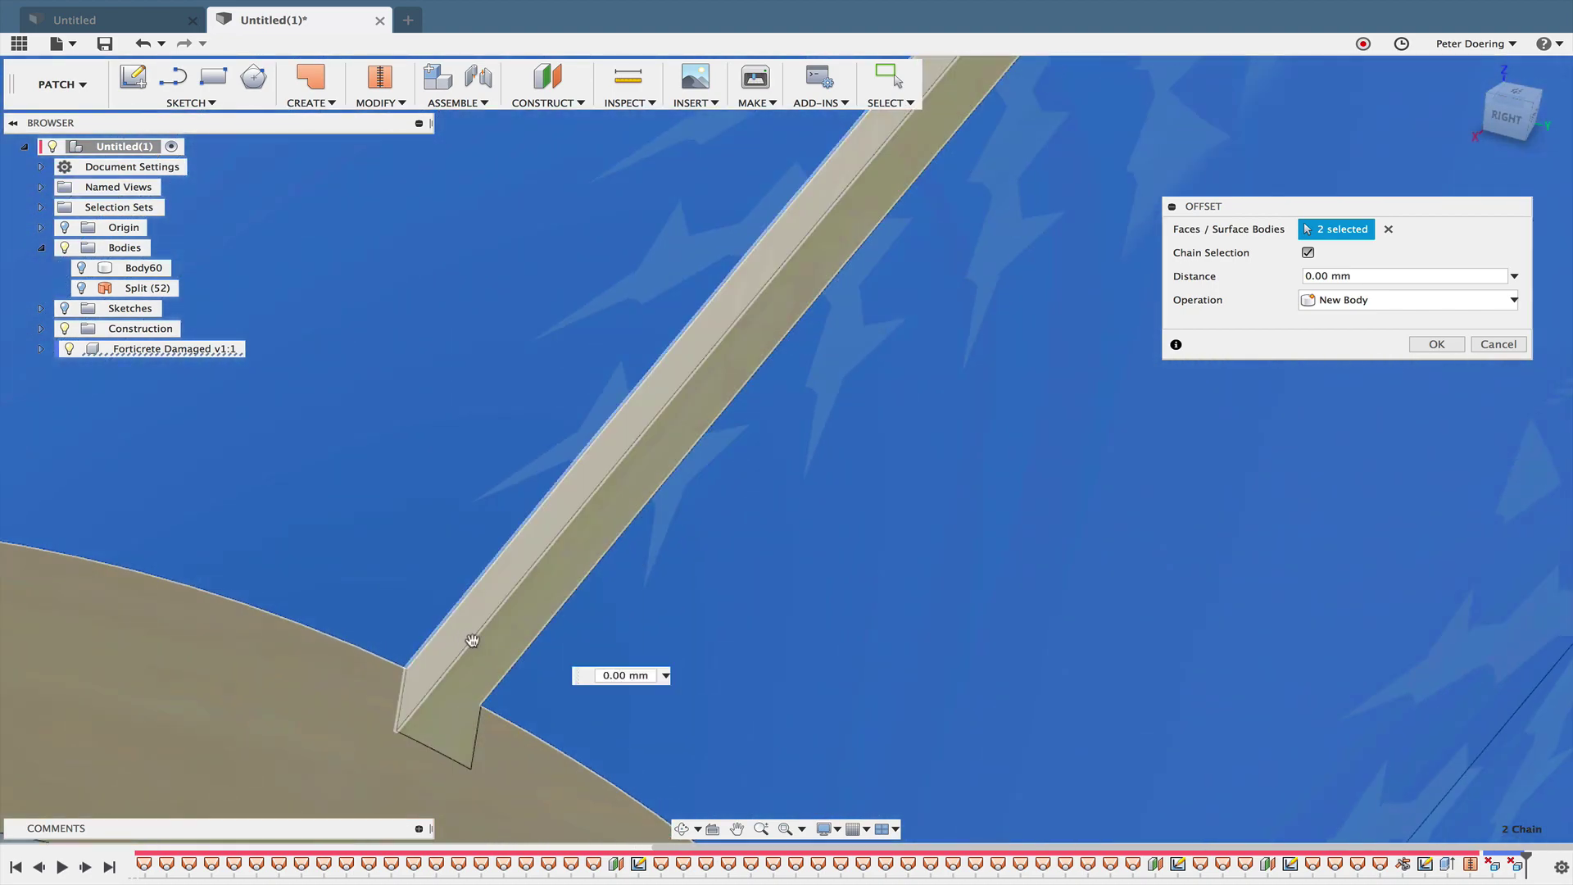
click(473, 639)
shift+middle_drag(492, 636, 737, 660)
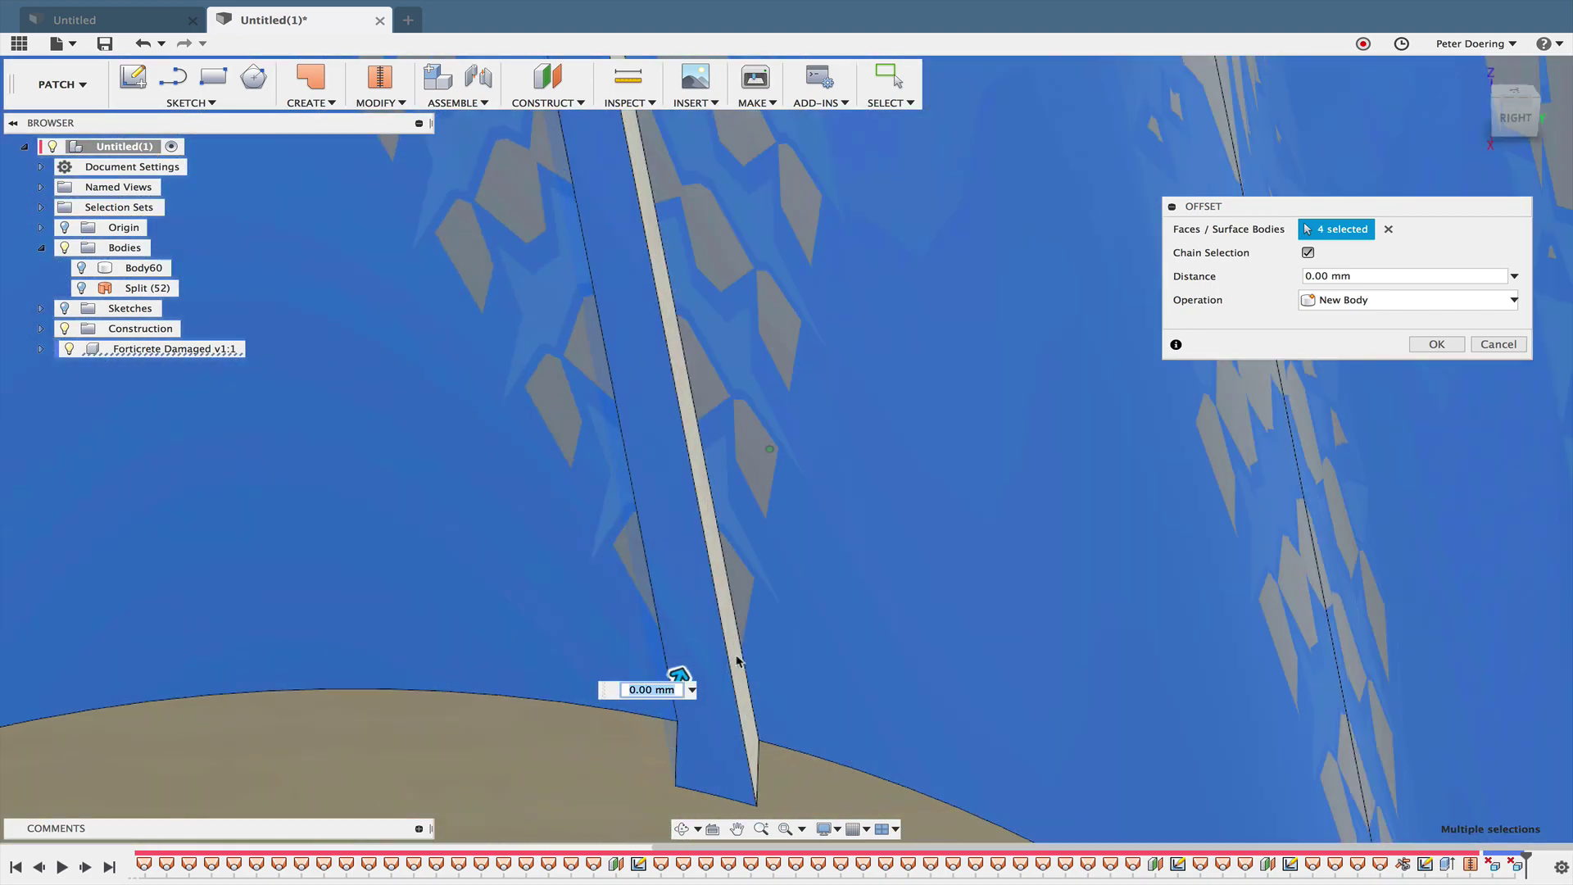
click(735, 667)
scroll(701, 791, down, 3)
scroll(701, 789, down, 3)
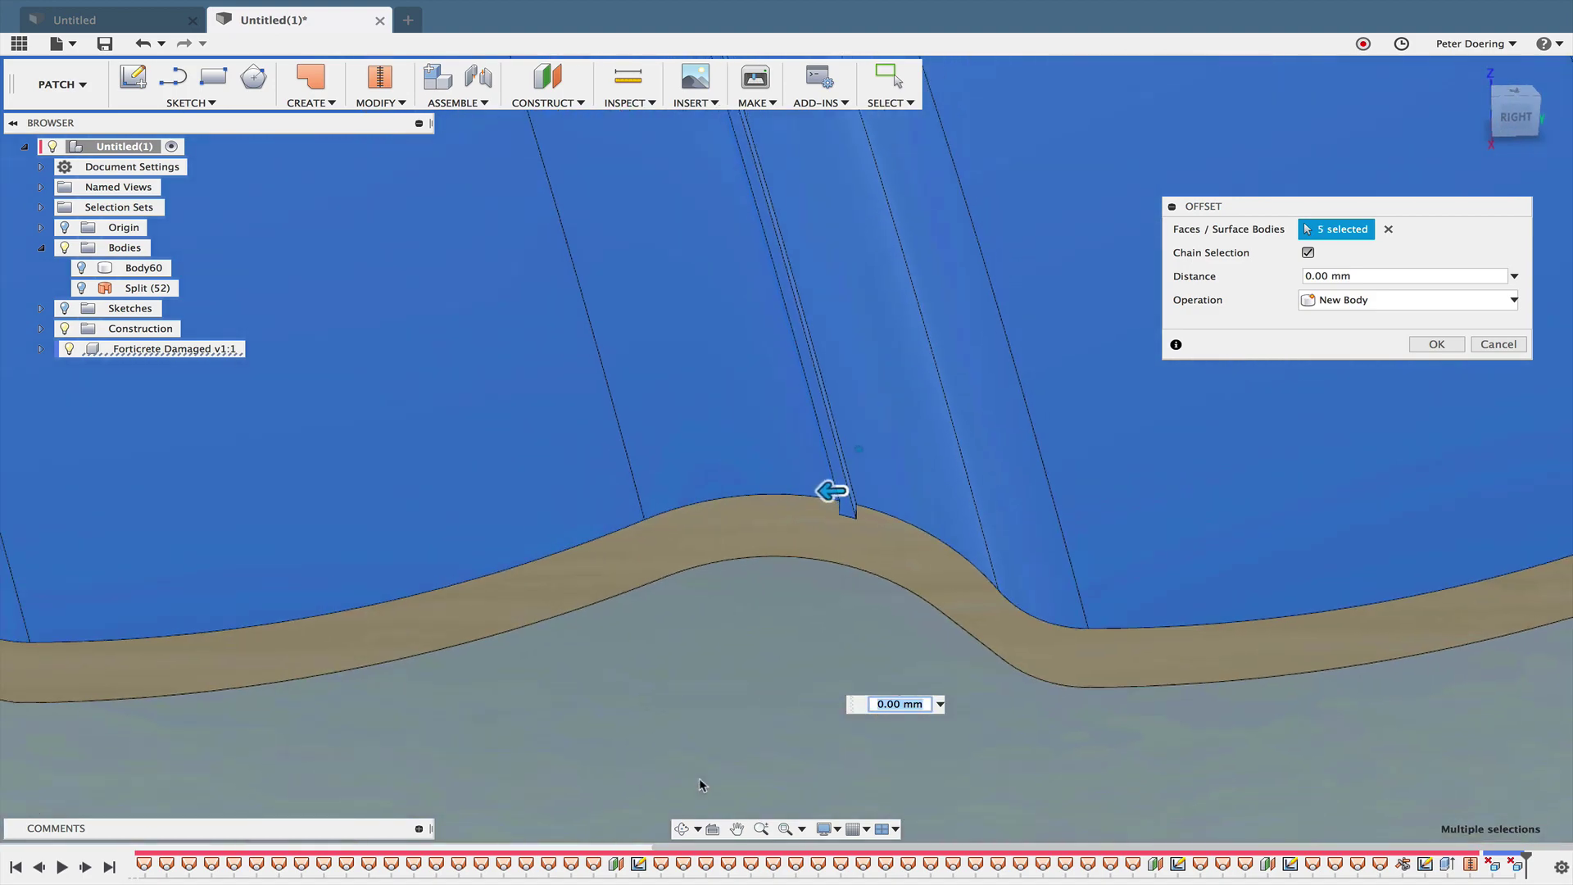
scroll(701, 787, down, 3)
shift+middle_drag(702, 785, 719, 778)
scroll(830, 718, up, 5)
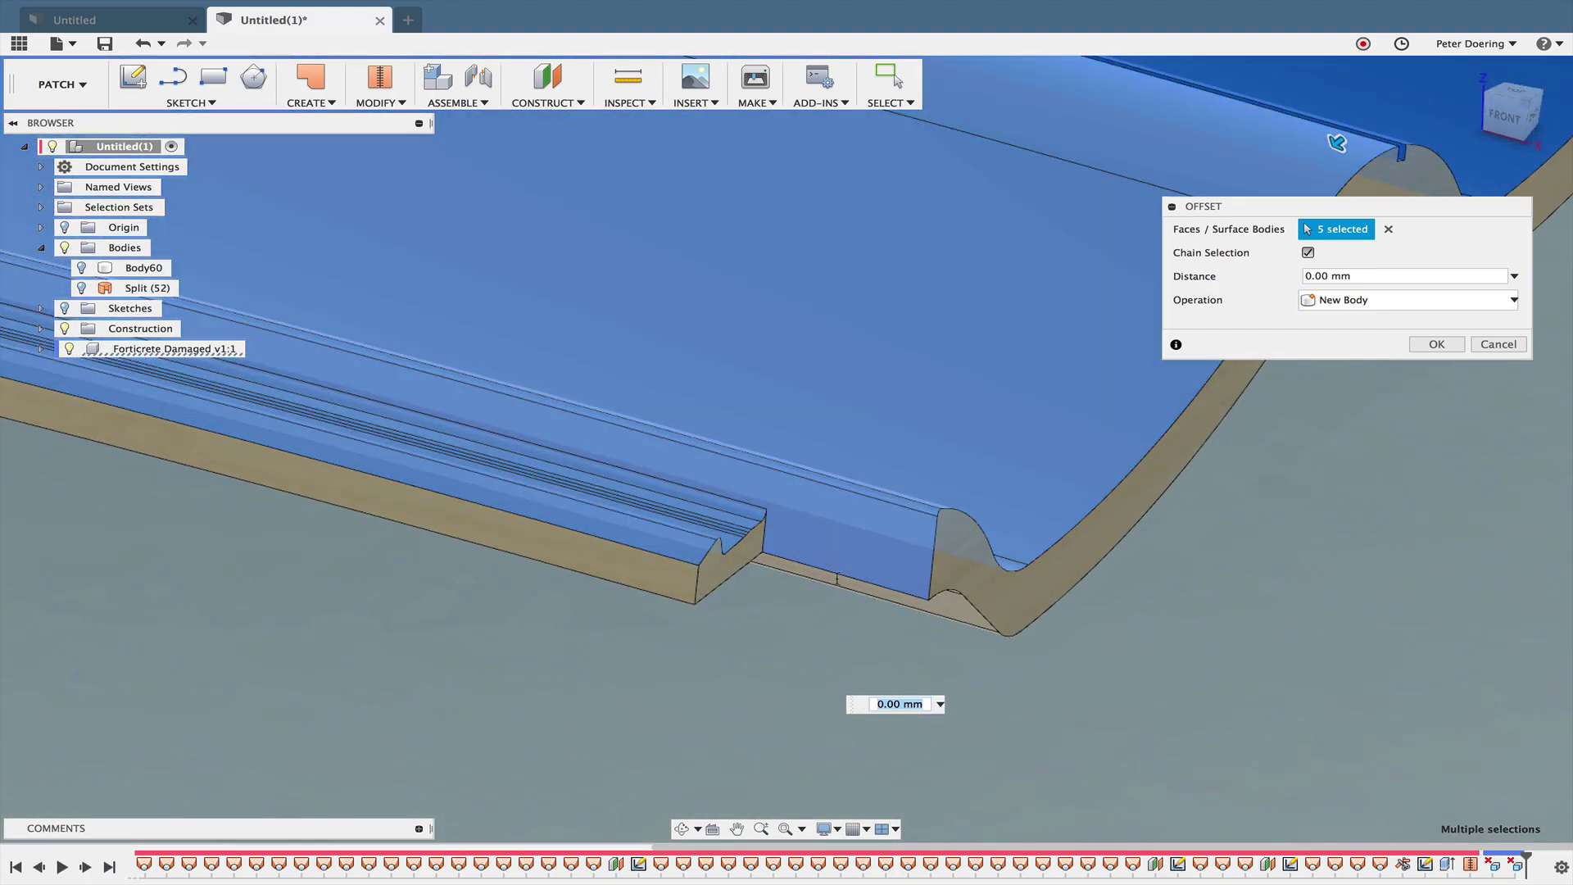
scroll(778, 543, down, 5)
Step: Confirm the 0.00 mm offset as Body62 and show the Split surface alongside it
click(1438, 345)
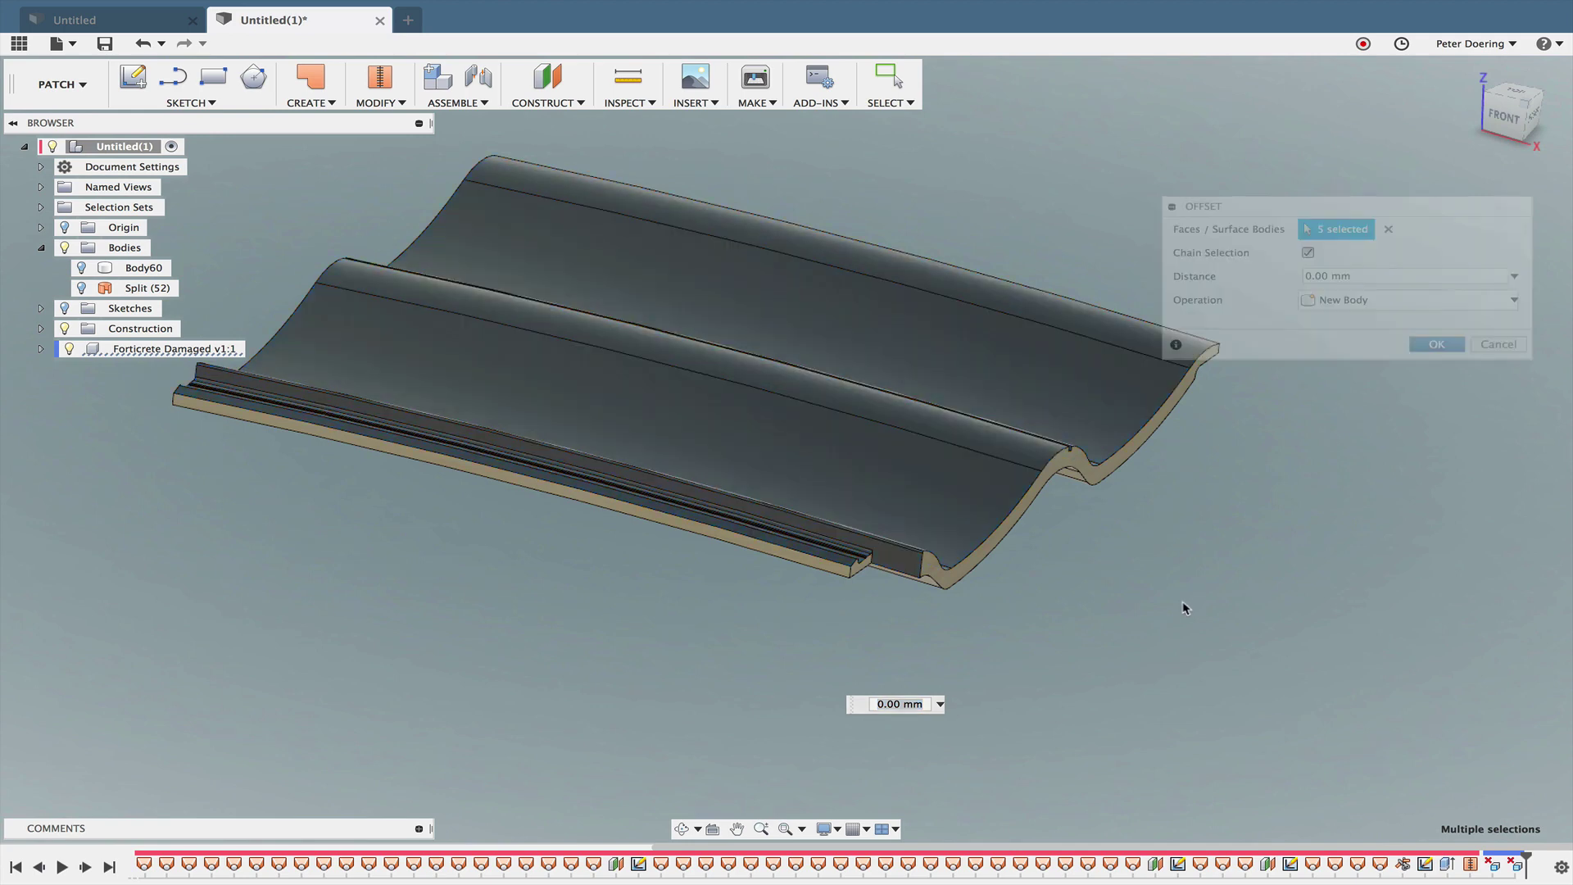
mouse_move(1180, 604)
shift+middle_down()
mouse_move(1170, 621)
mouse_move(618, 608)
mouse_move(358, 516)
mouse_move(307, 435)
shift+middle_up()
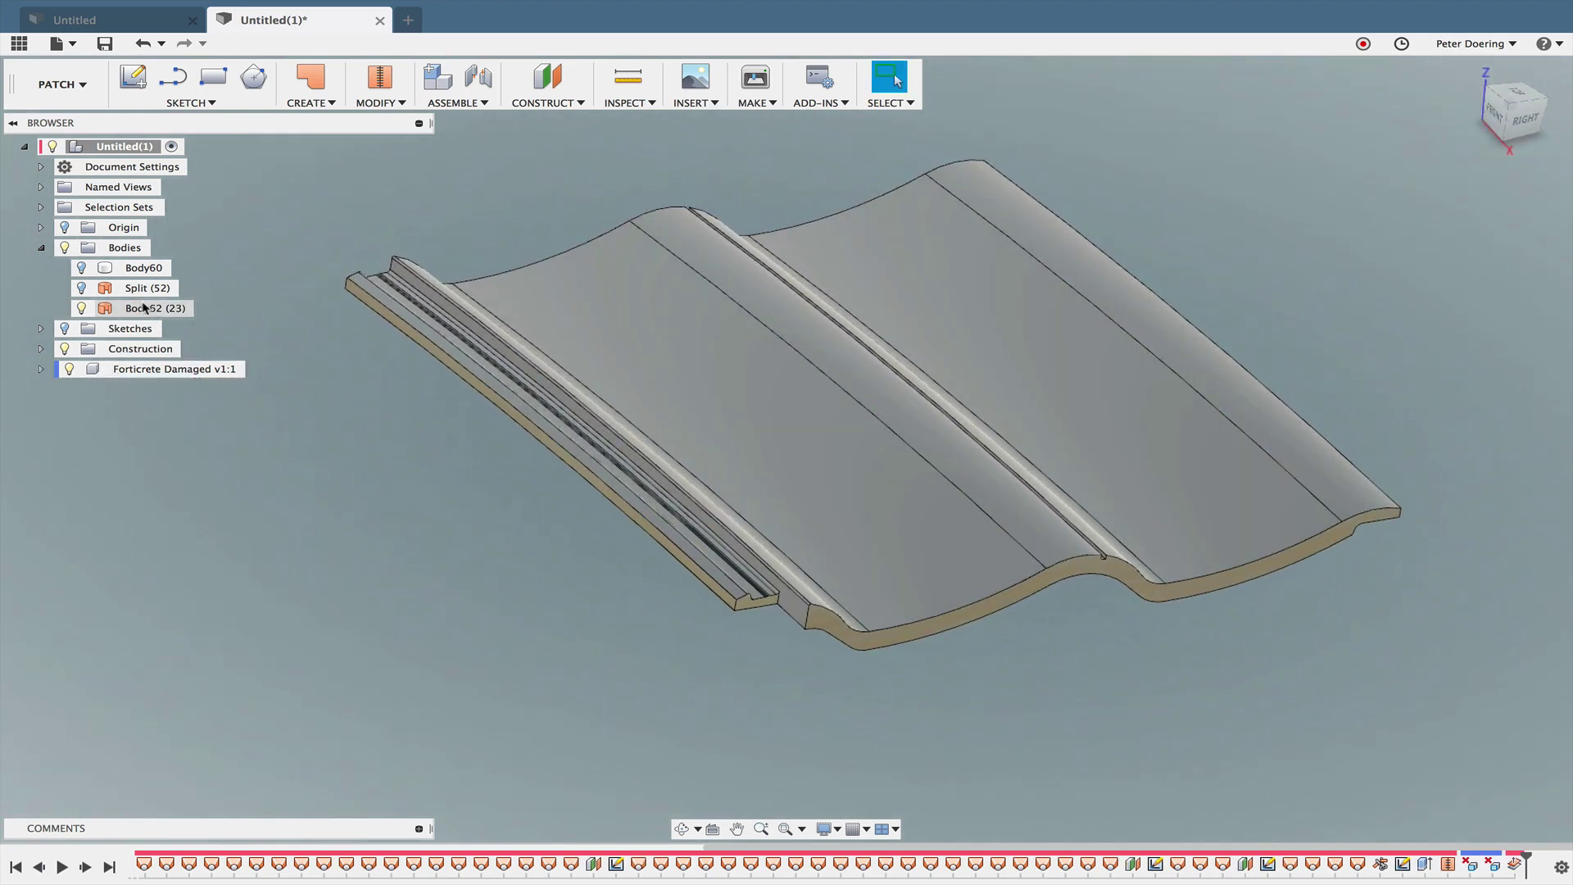
mouse_move(143, 308)
shift+middle_down()
mouse_move(286, 467)
mouse_move(888, 407)
mouse_move(1057, 554)
mouse_move(983, 516)
shift+middle_up()
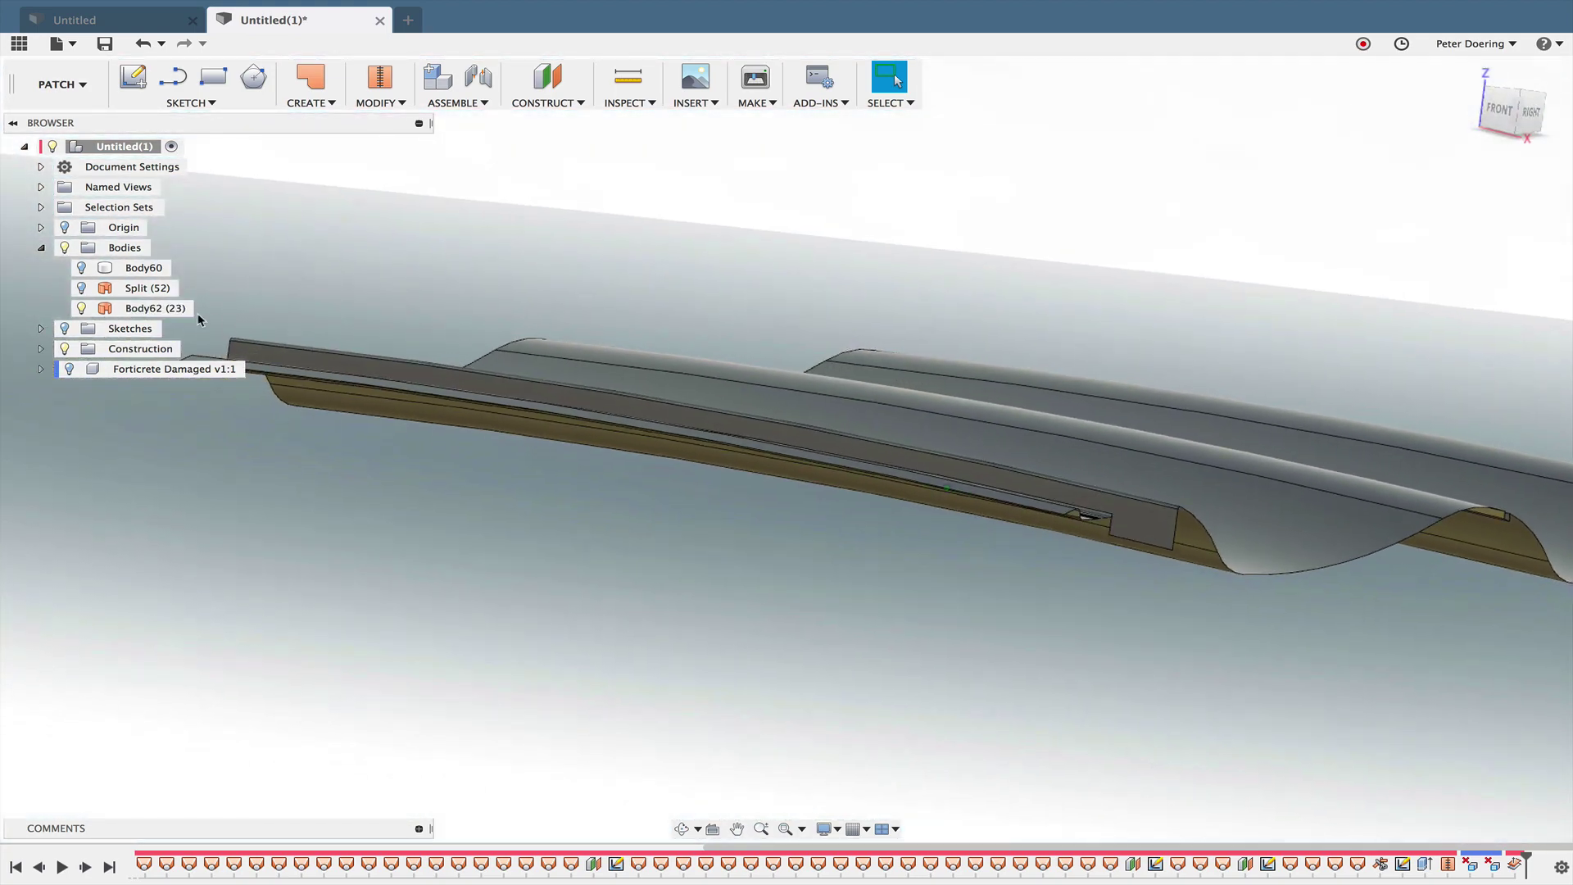
click(82, 290)
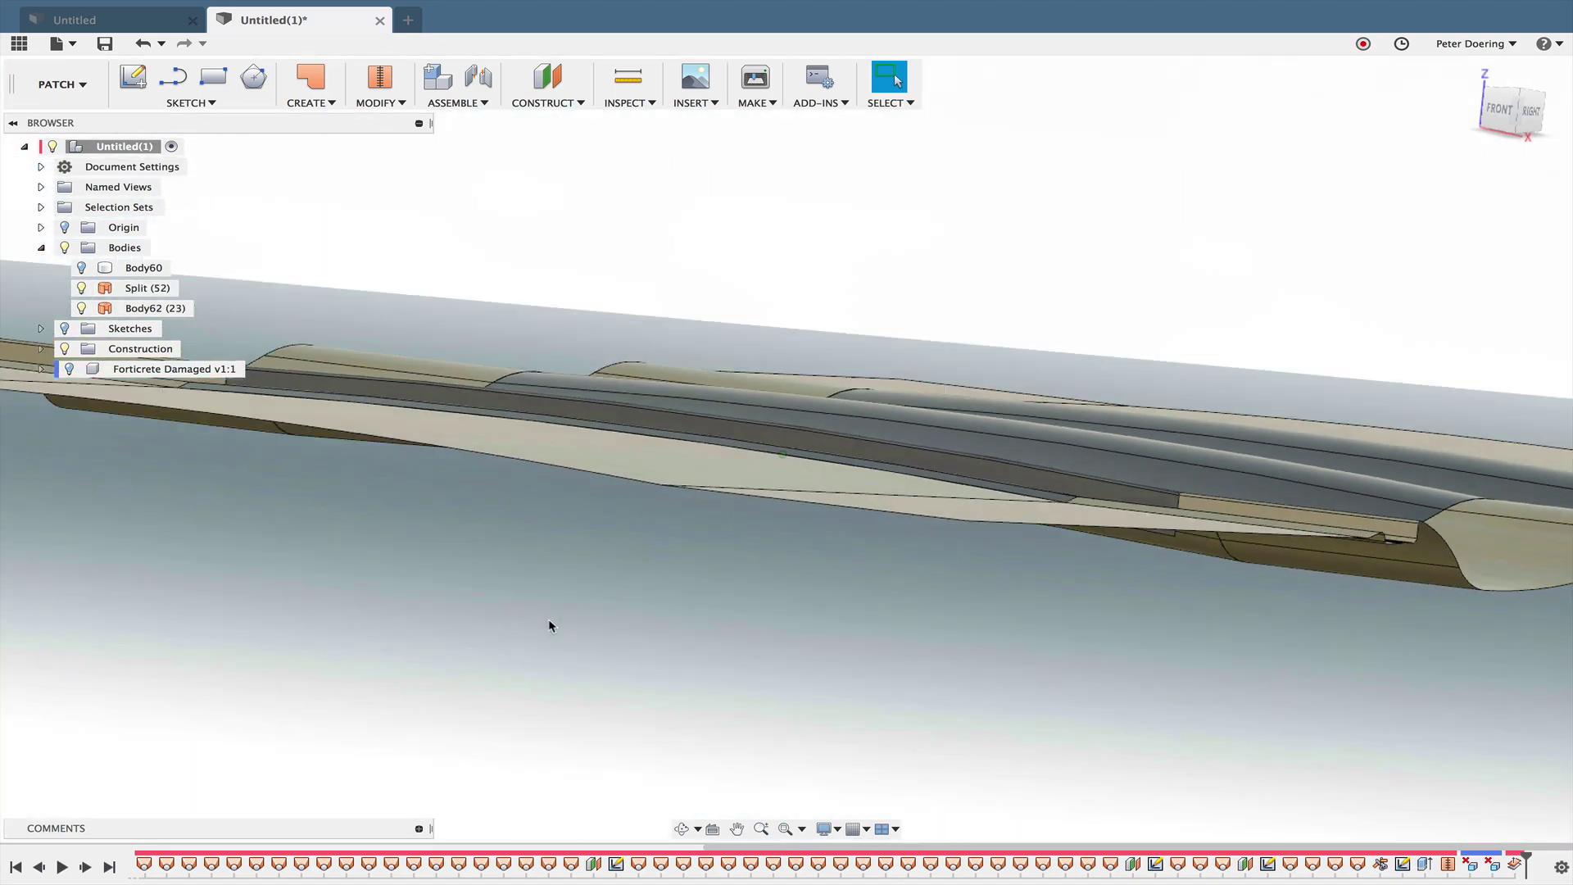
mouse_move(548, 617)
shift+middle_down()
mouse_move(650, 495)
mouse_move(526, 176)
mouse_move(425, 161)
shift+middle_up()
Step: Split Body62's strip face with the small patch, Extend Splitting Tool off, giving 24 faces
click(391, 106)
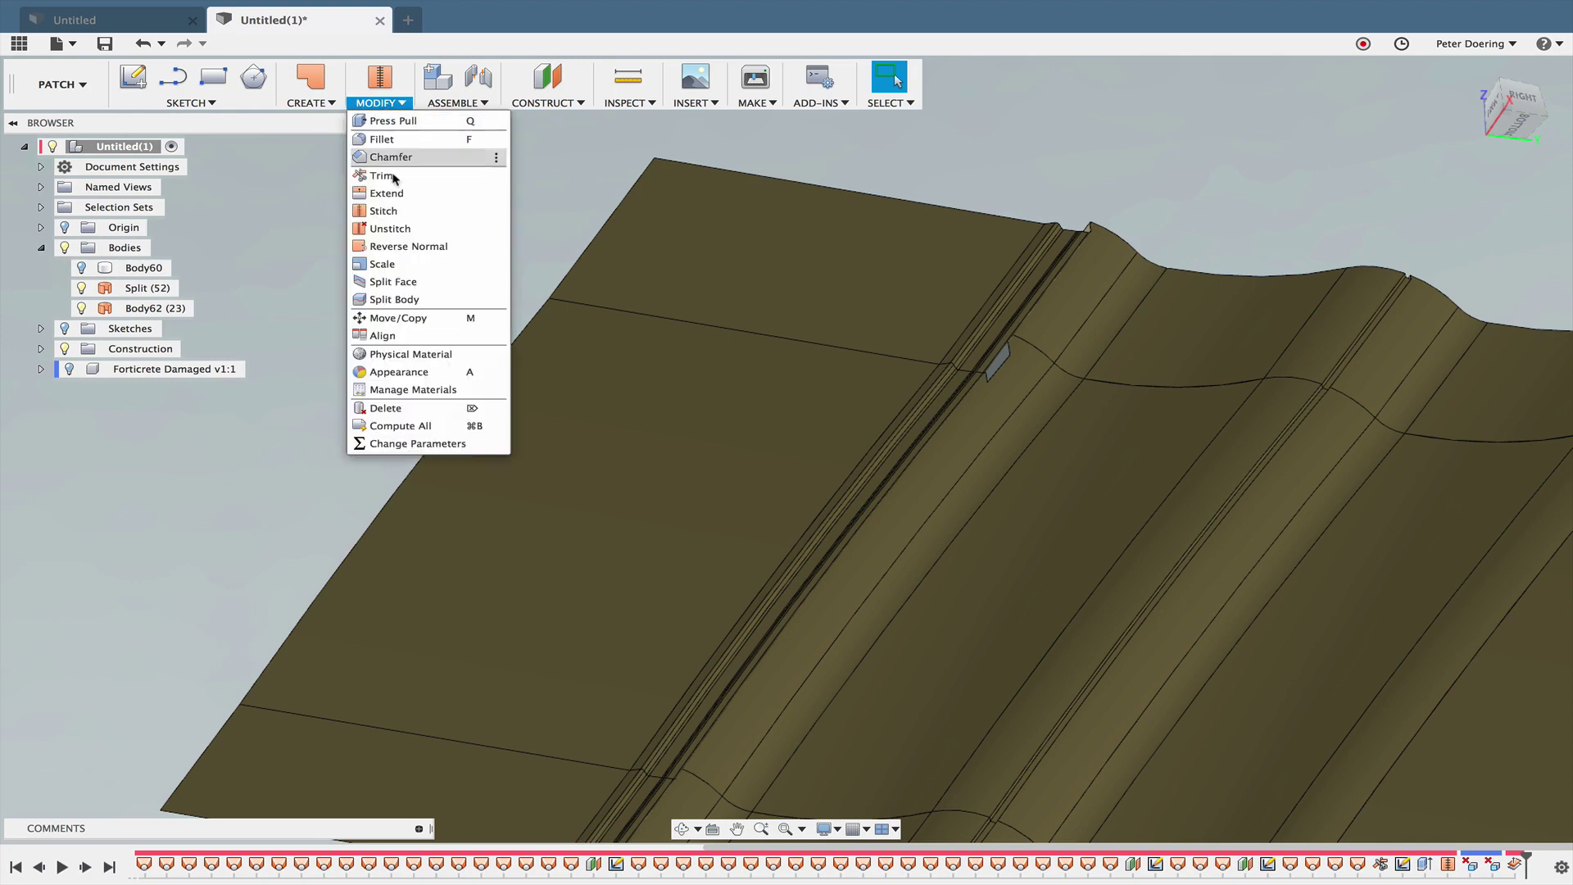
click(398, 281)
scroll(1078, 387, up, 5)
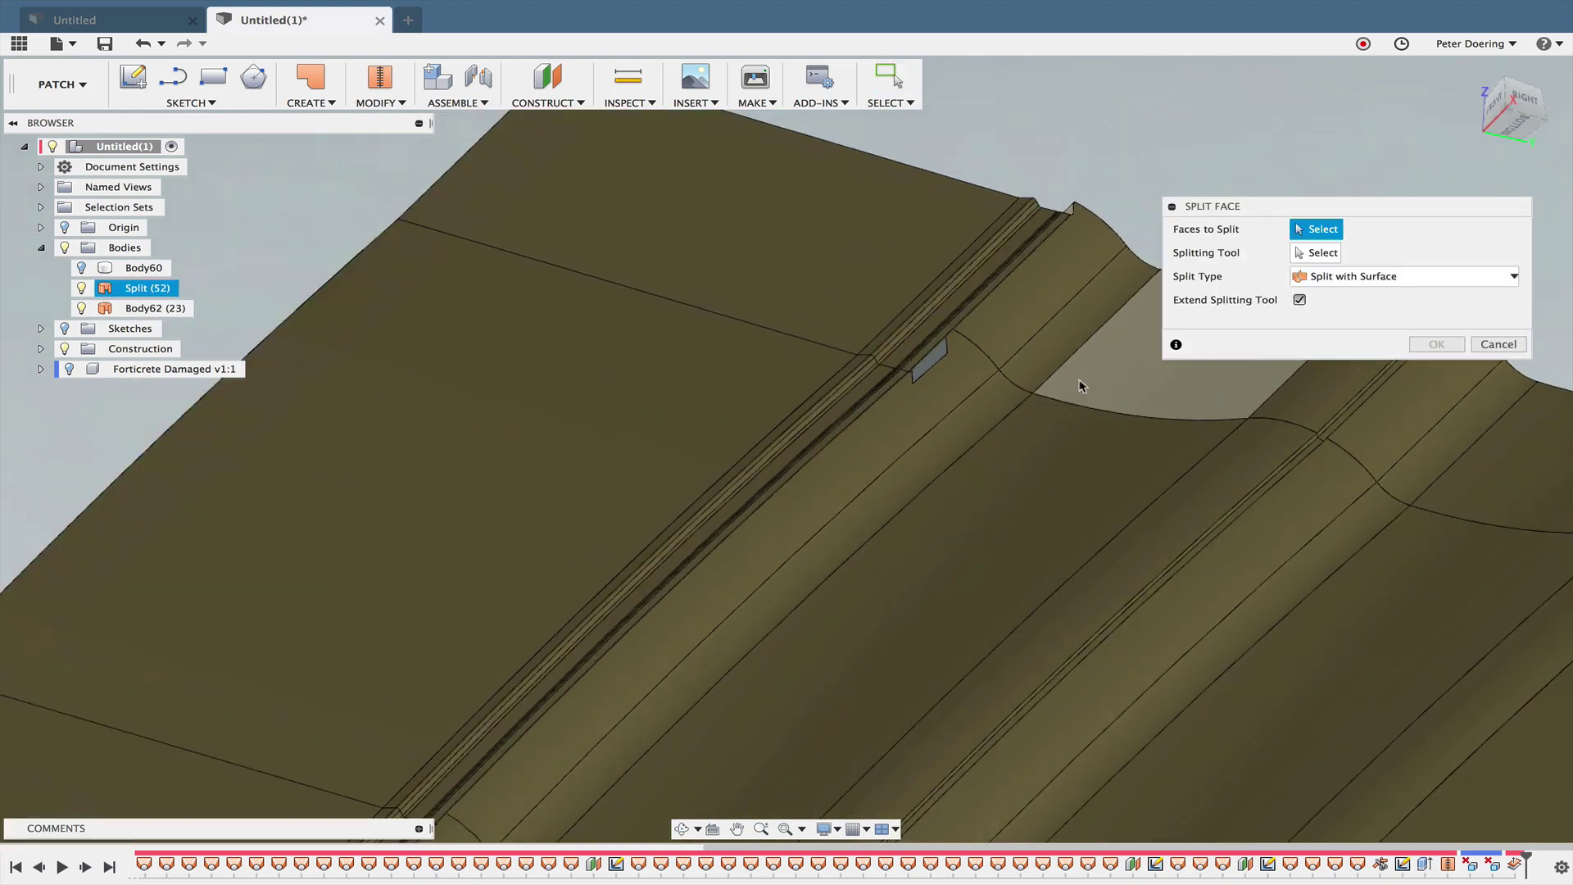
scroll(870, 355, up, 5)
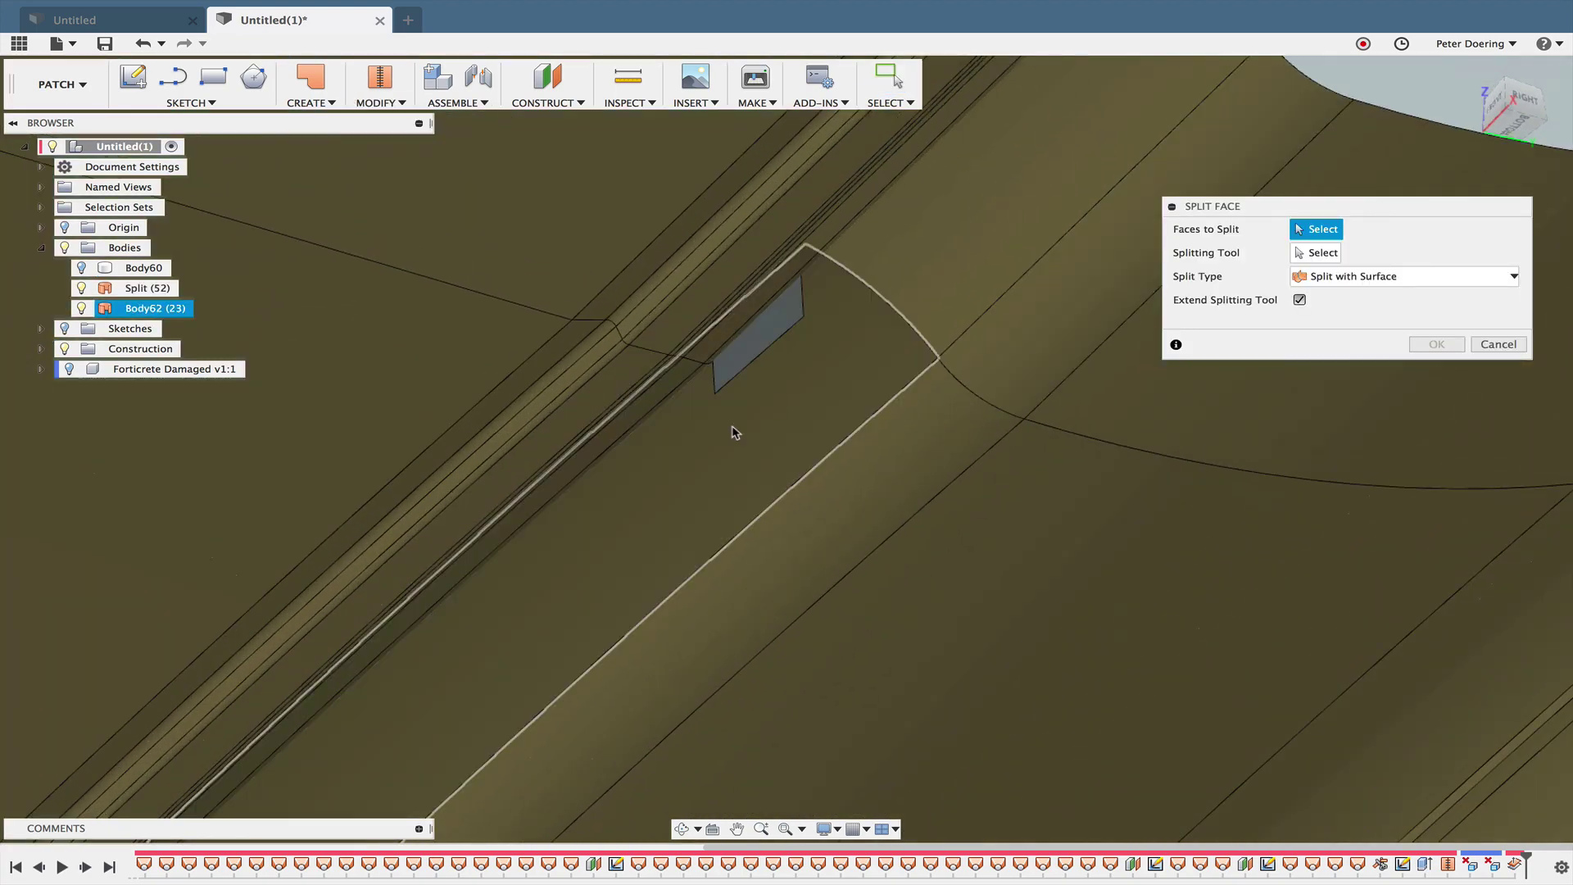
mouse_move(733, 432)
shift+middle_down()
mouse_move(541, 469)
mouse_move(632, 368)
mouse_move(544, 471)
mouse_move(598, 483)
mouse_move(765, 439)
shift+middle_up()
click(632, 369)
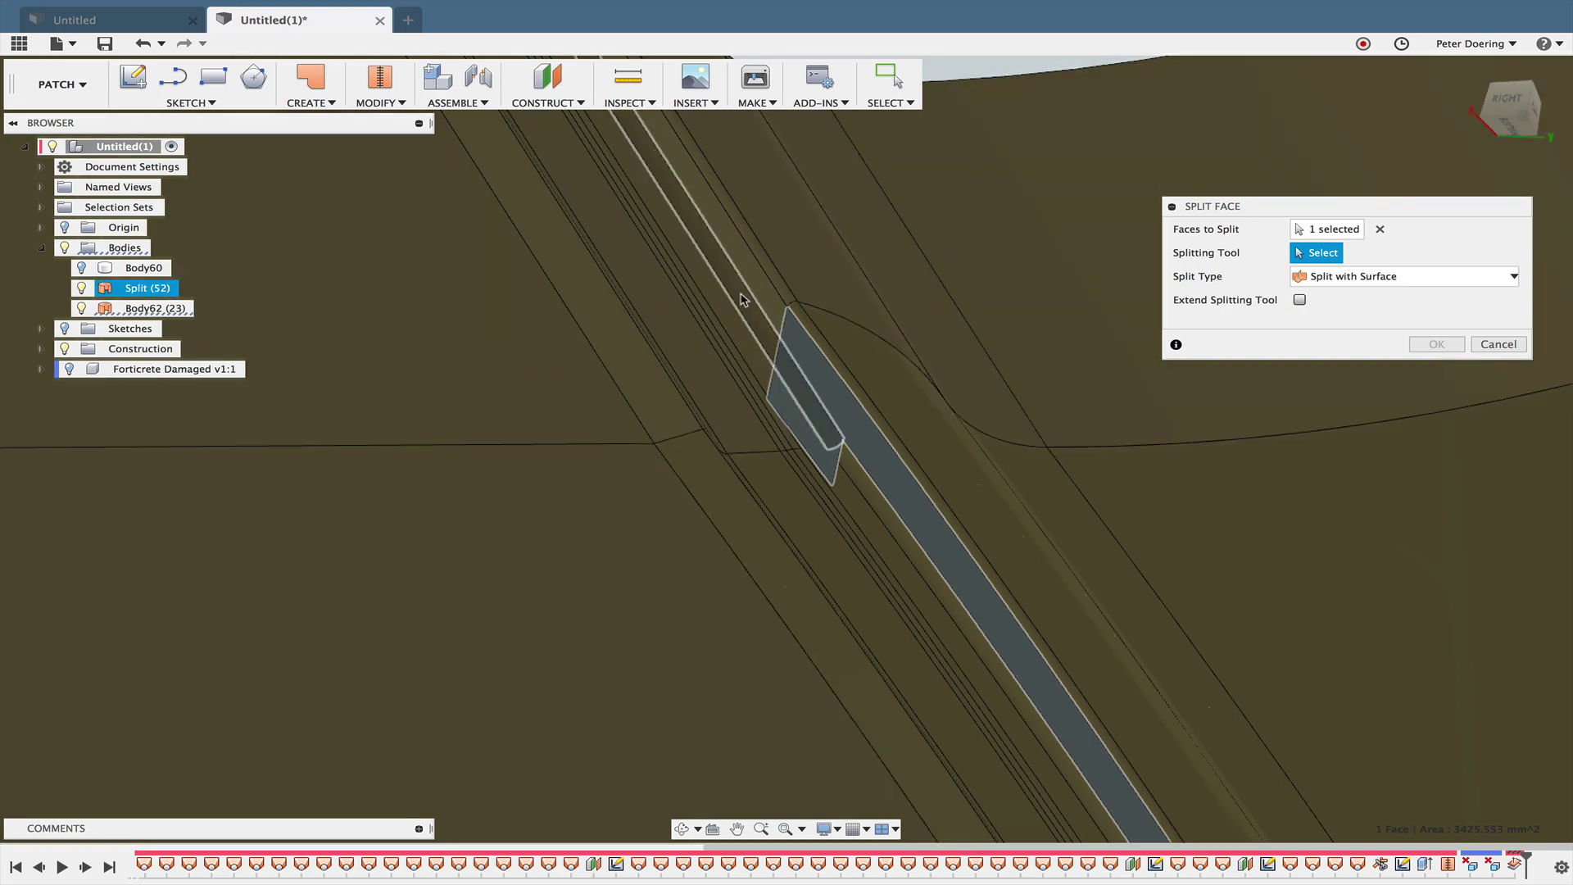
click(742, 299)
shift+middle_drag(742, 299, 1523, 453)
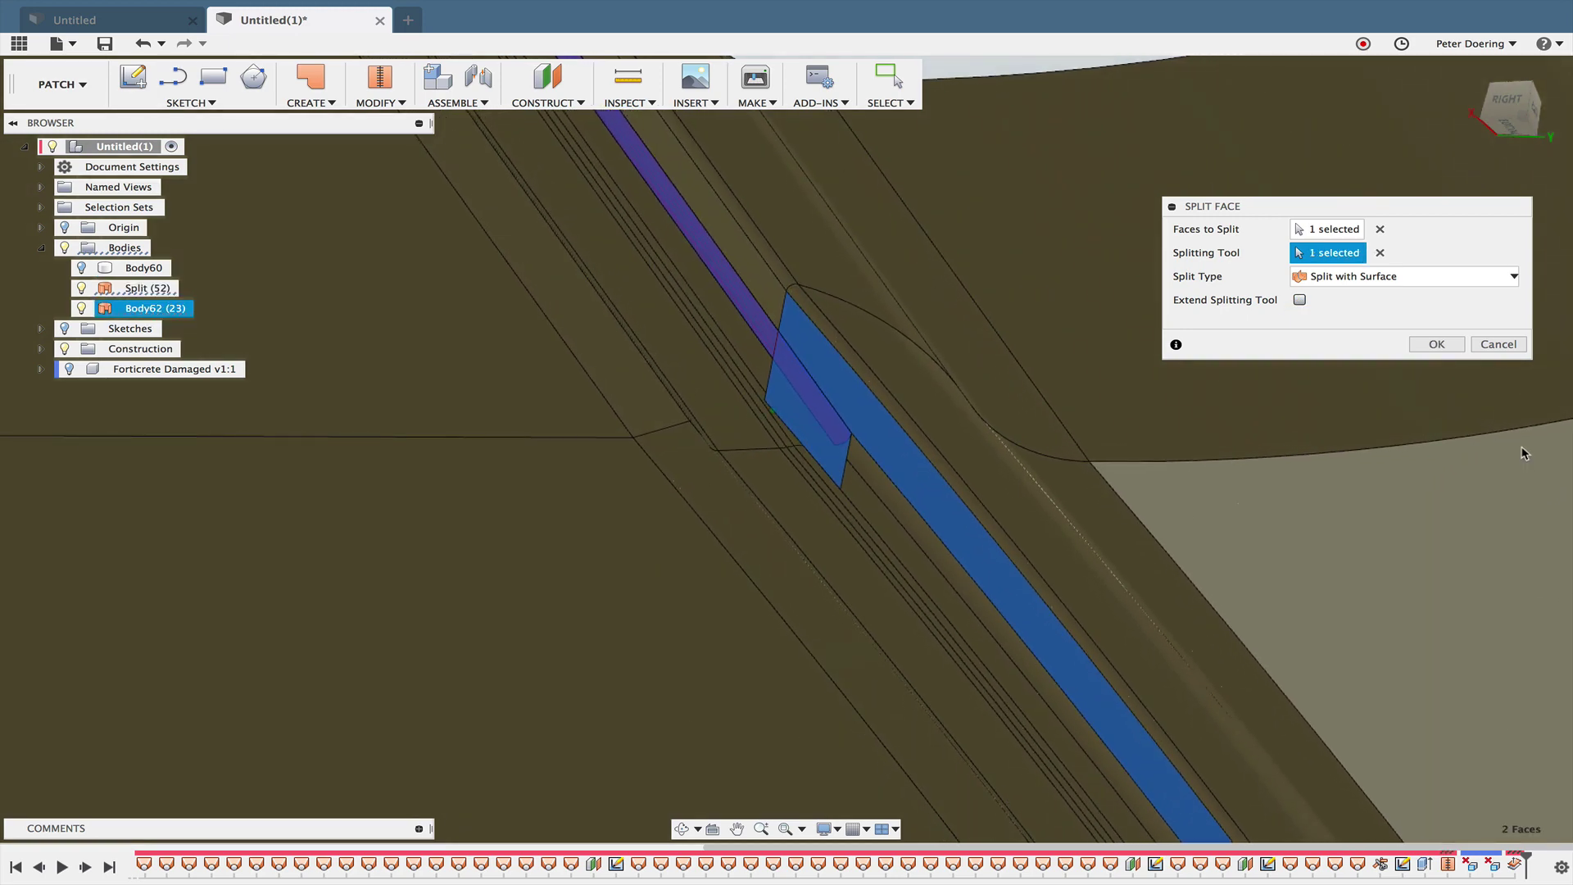
click(1436, 344)
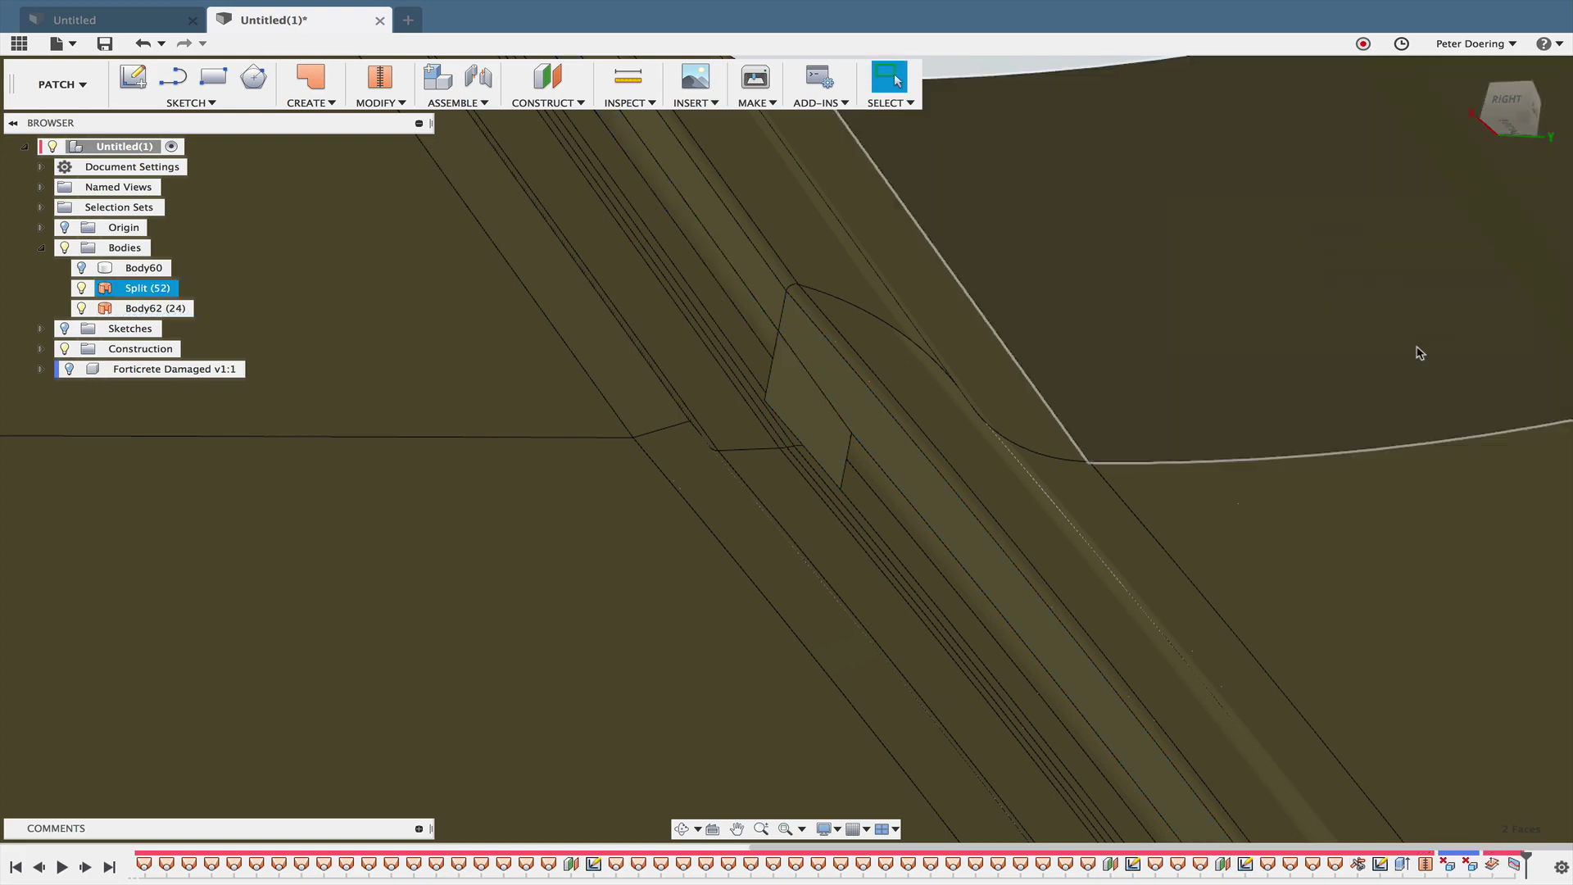
Step: Delete the small cut-out strip face, returning Body62 to 23 faces
right_click(808, 412)
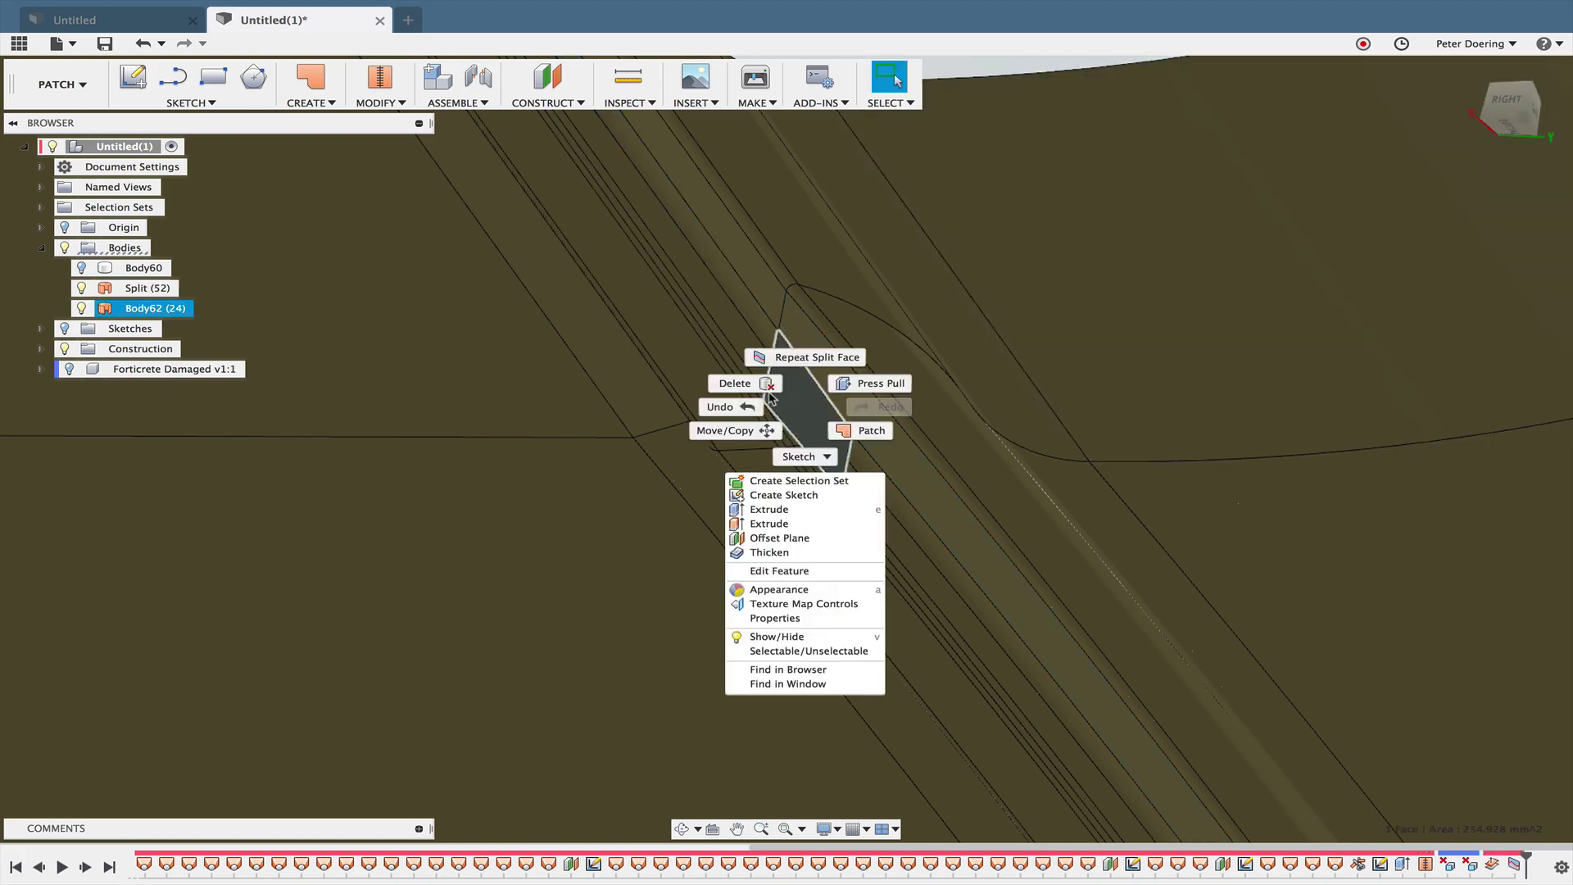
click(734, 384)
scroll(1124, 693, down, 10)
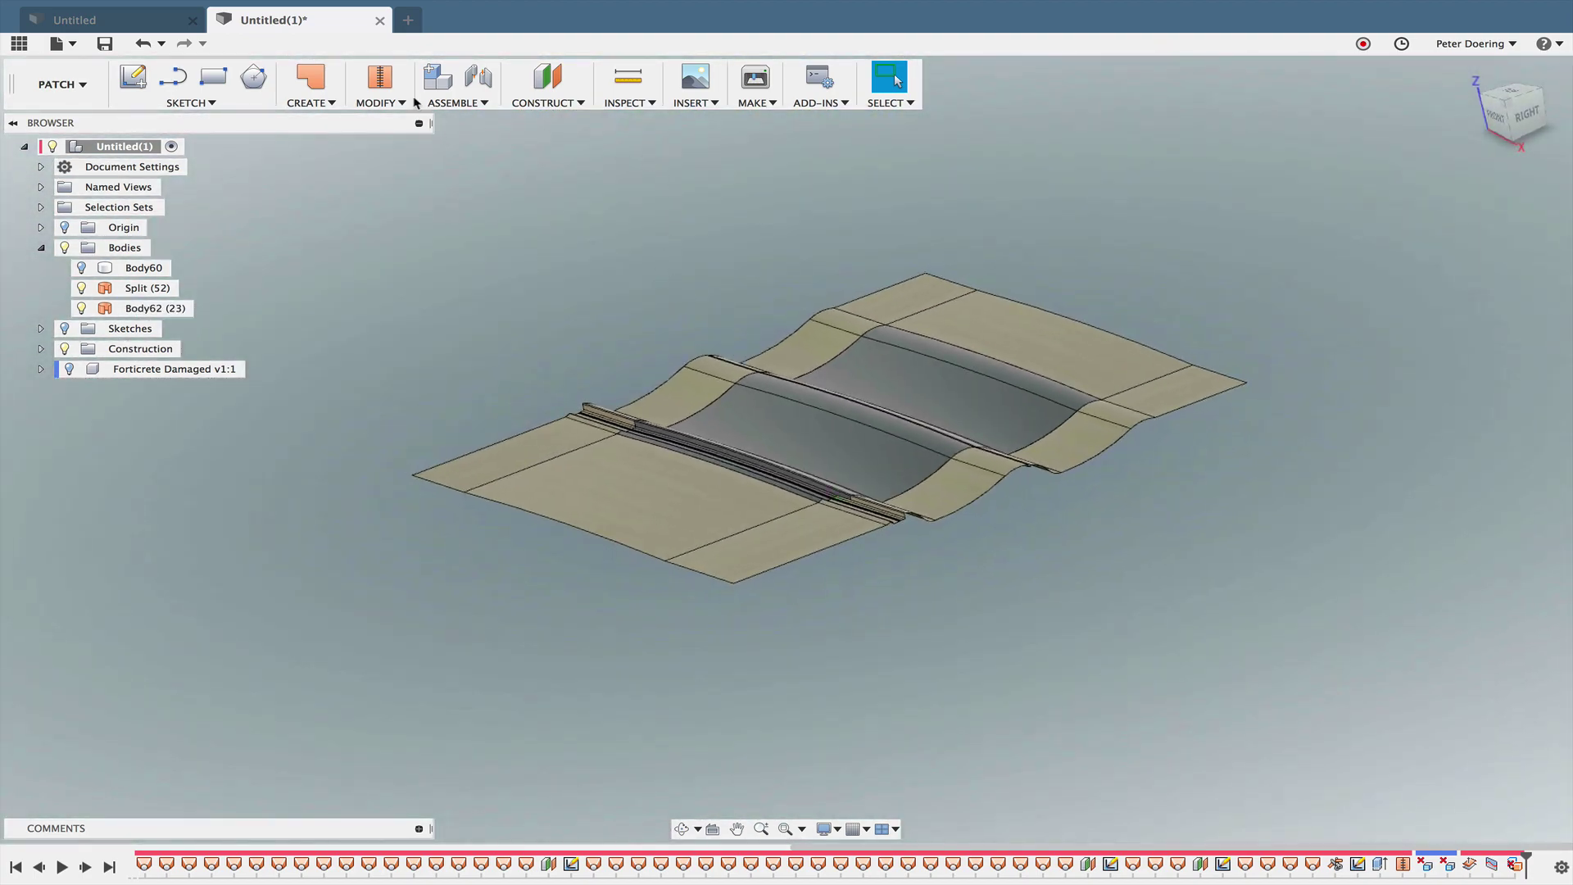
Step: Stitch Split and Body62 at 0.01 mm tolerance into Body63 with 69 faces
click(394, 85)
click(933, 318)
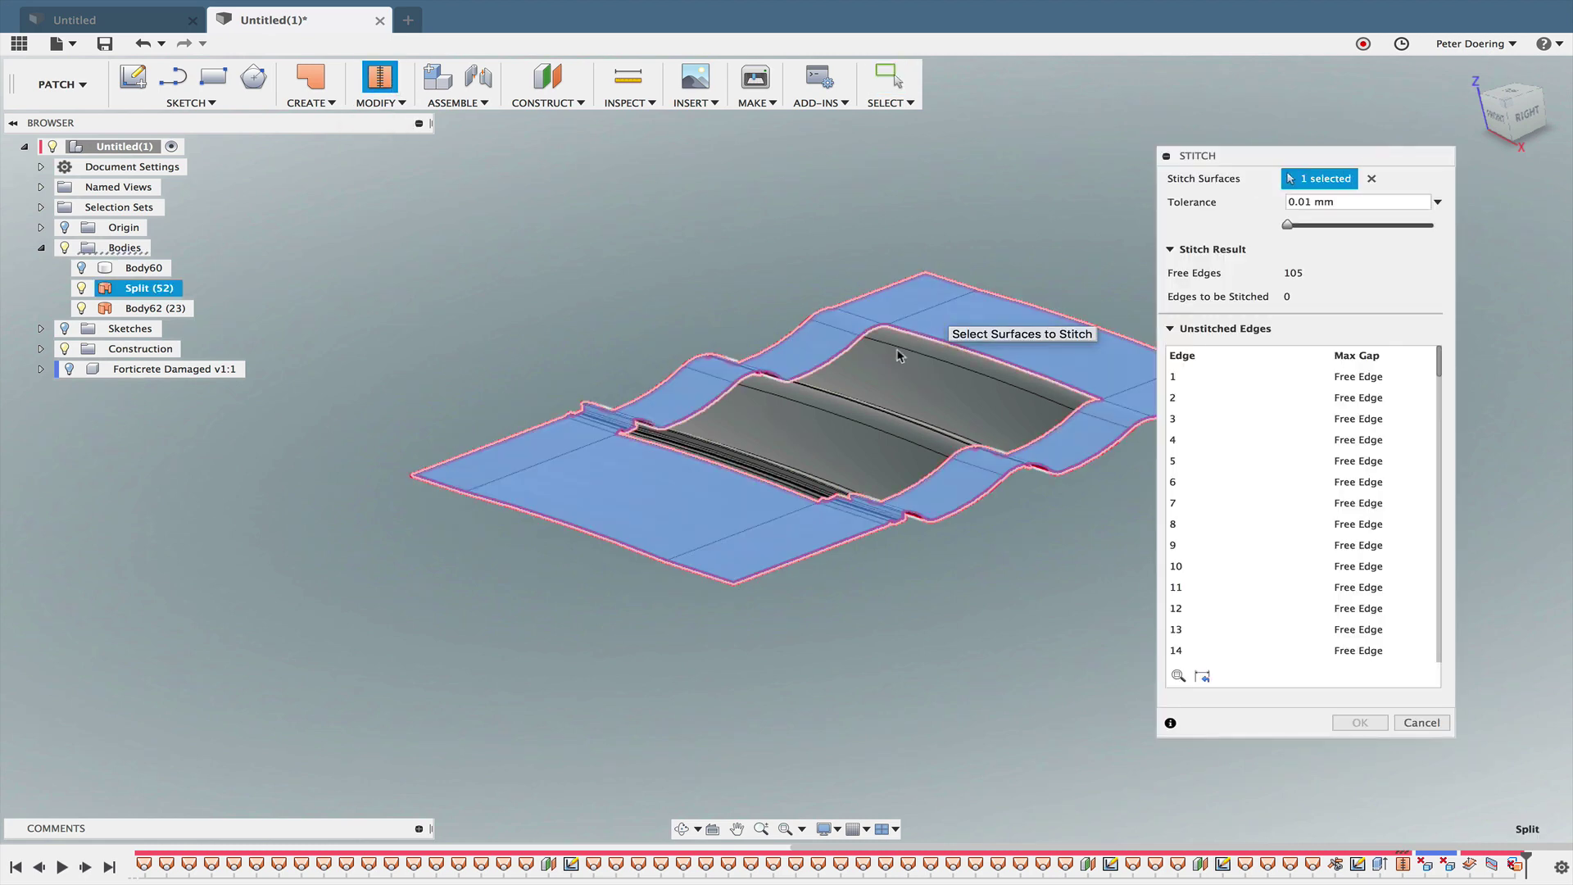
click(887, 363)
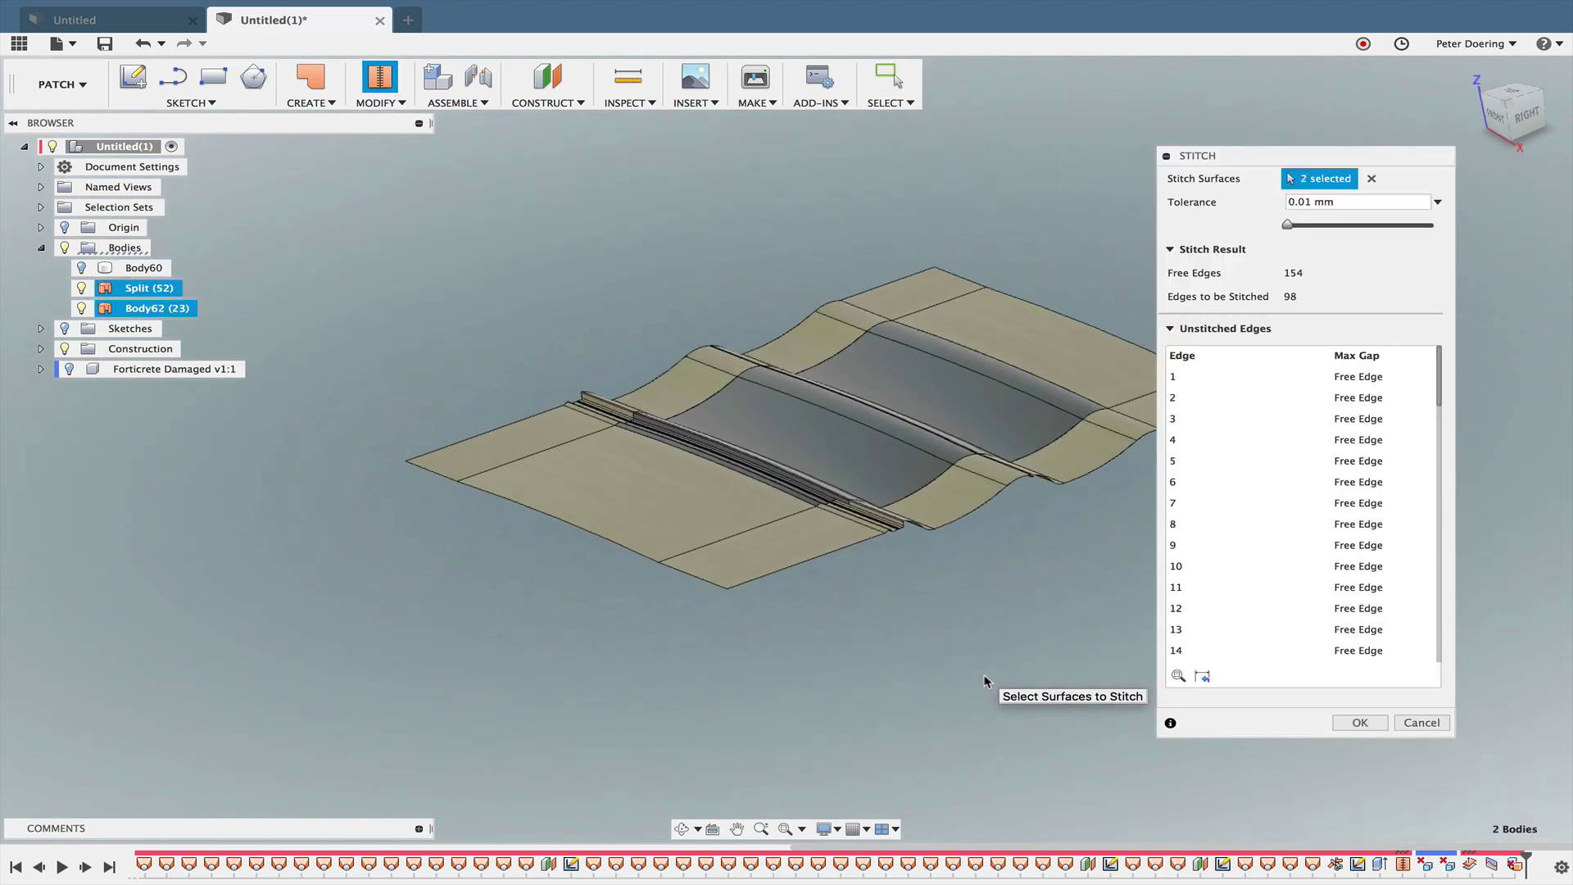
click(1374, 725)
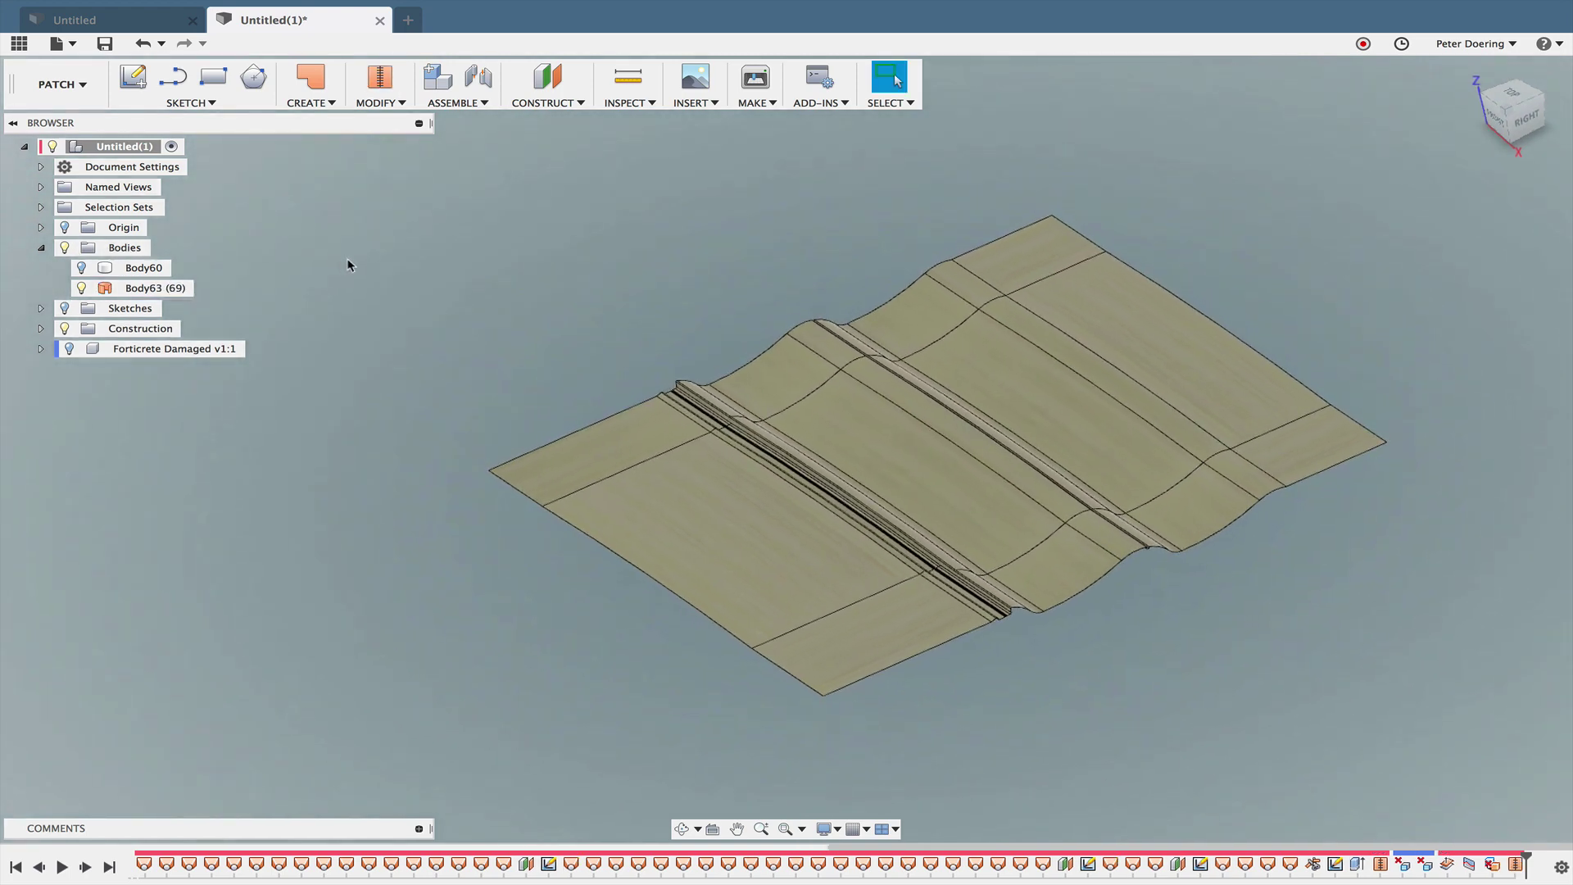
Step: Show the Body60 slab and split it with the Body63 tile surface, creating Body64
click(81, 268)
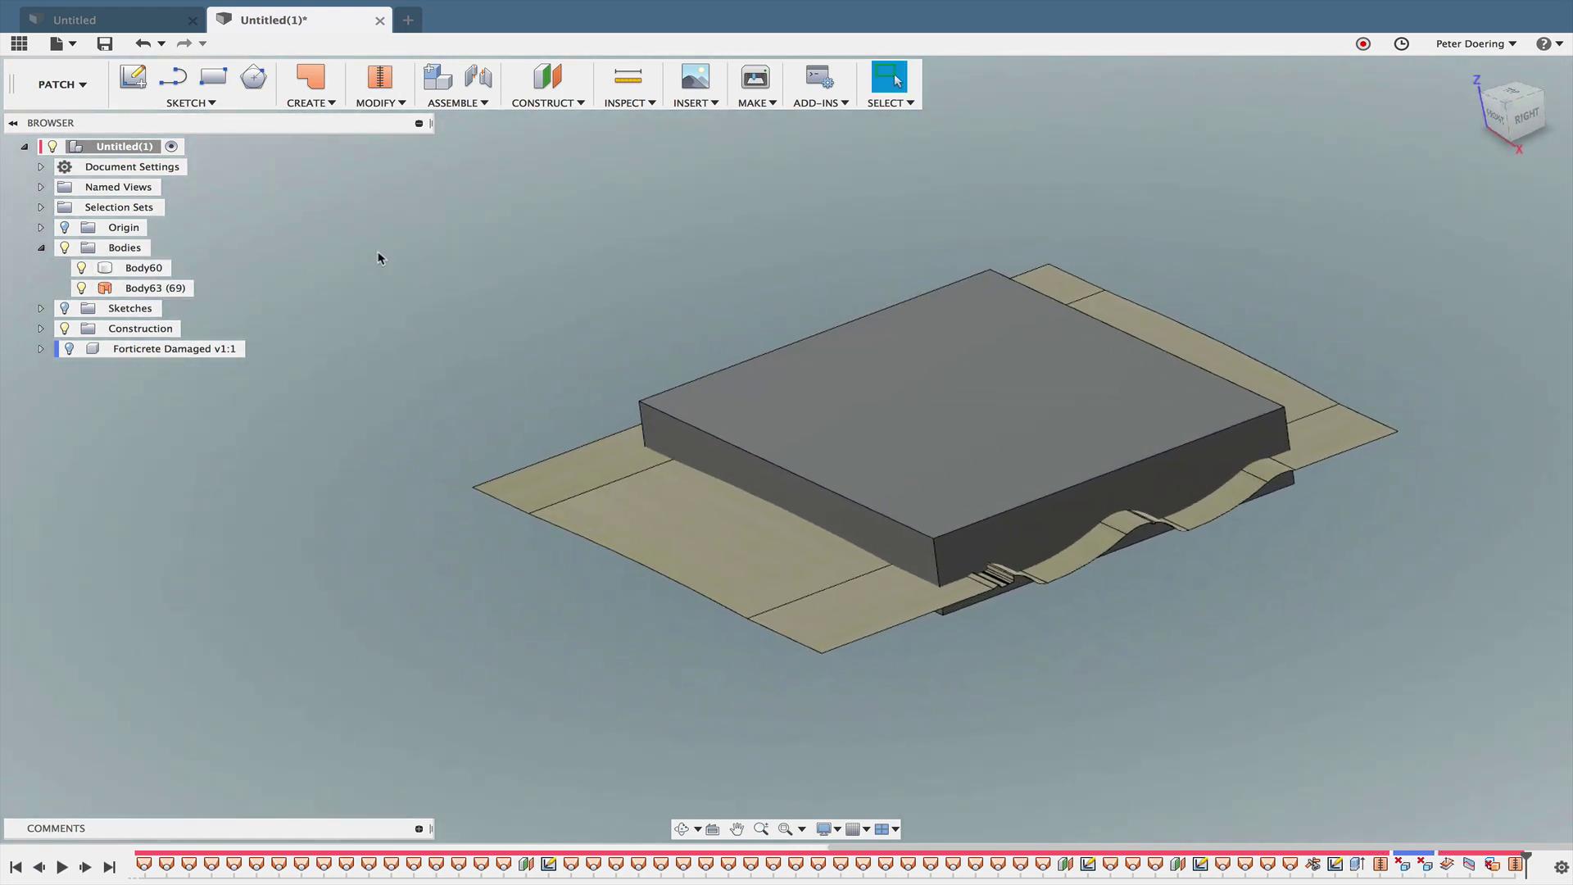
click(380, 105)
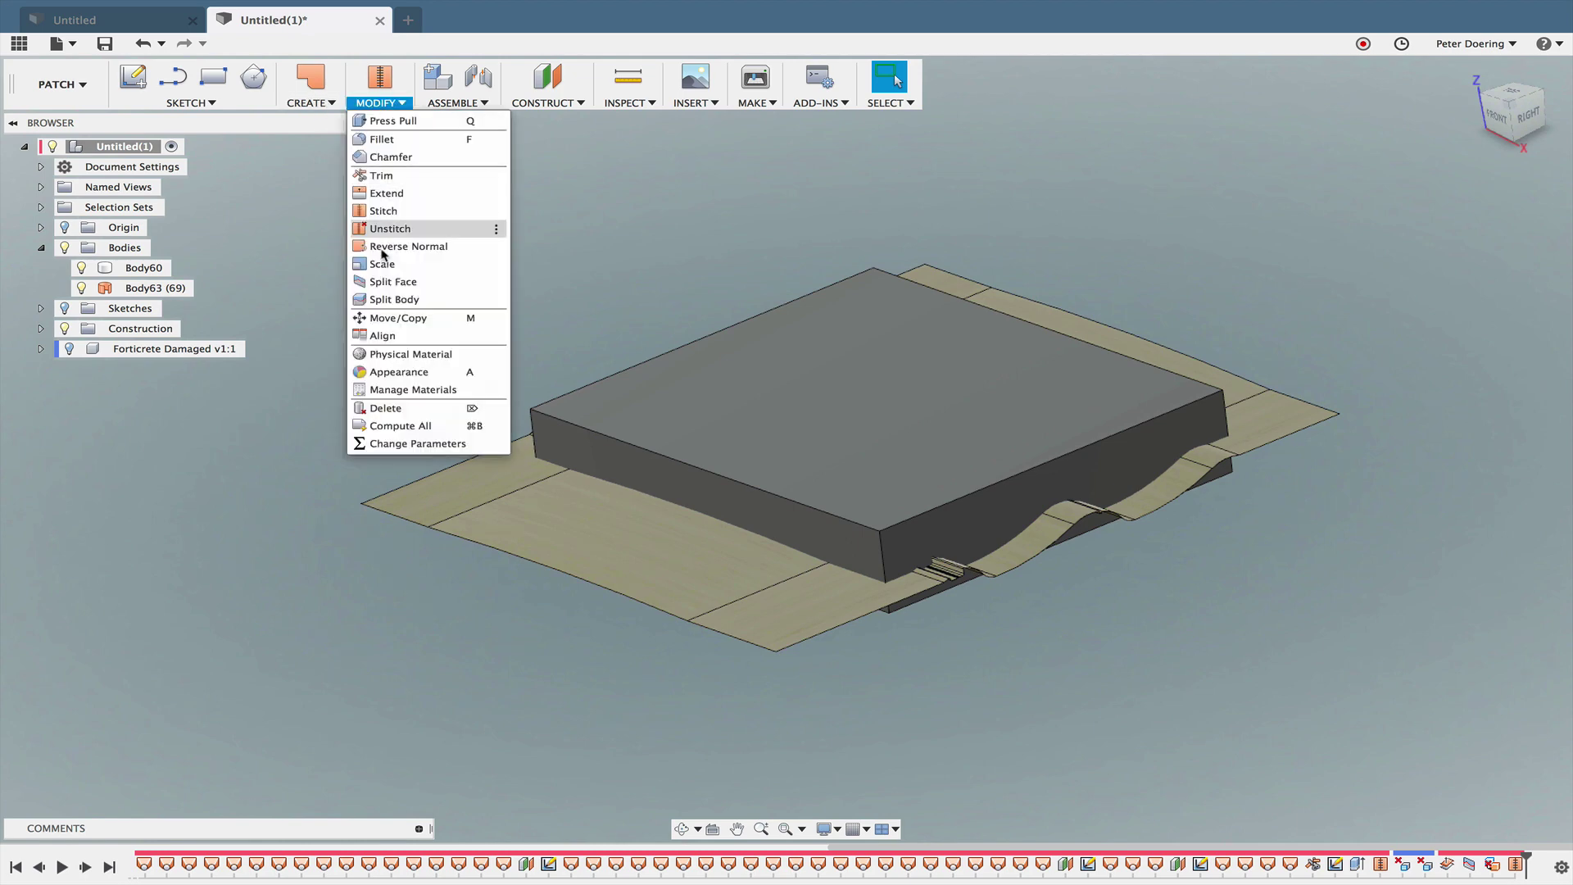
click(394, 308)
click(713, 399)
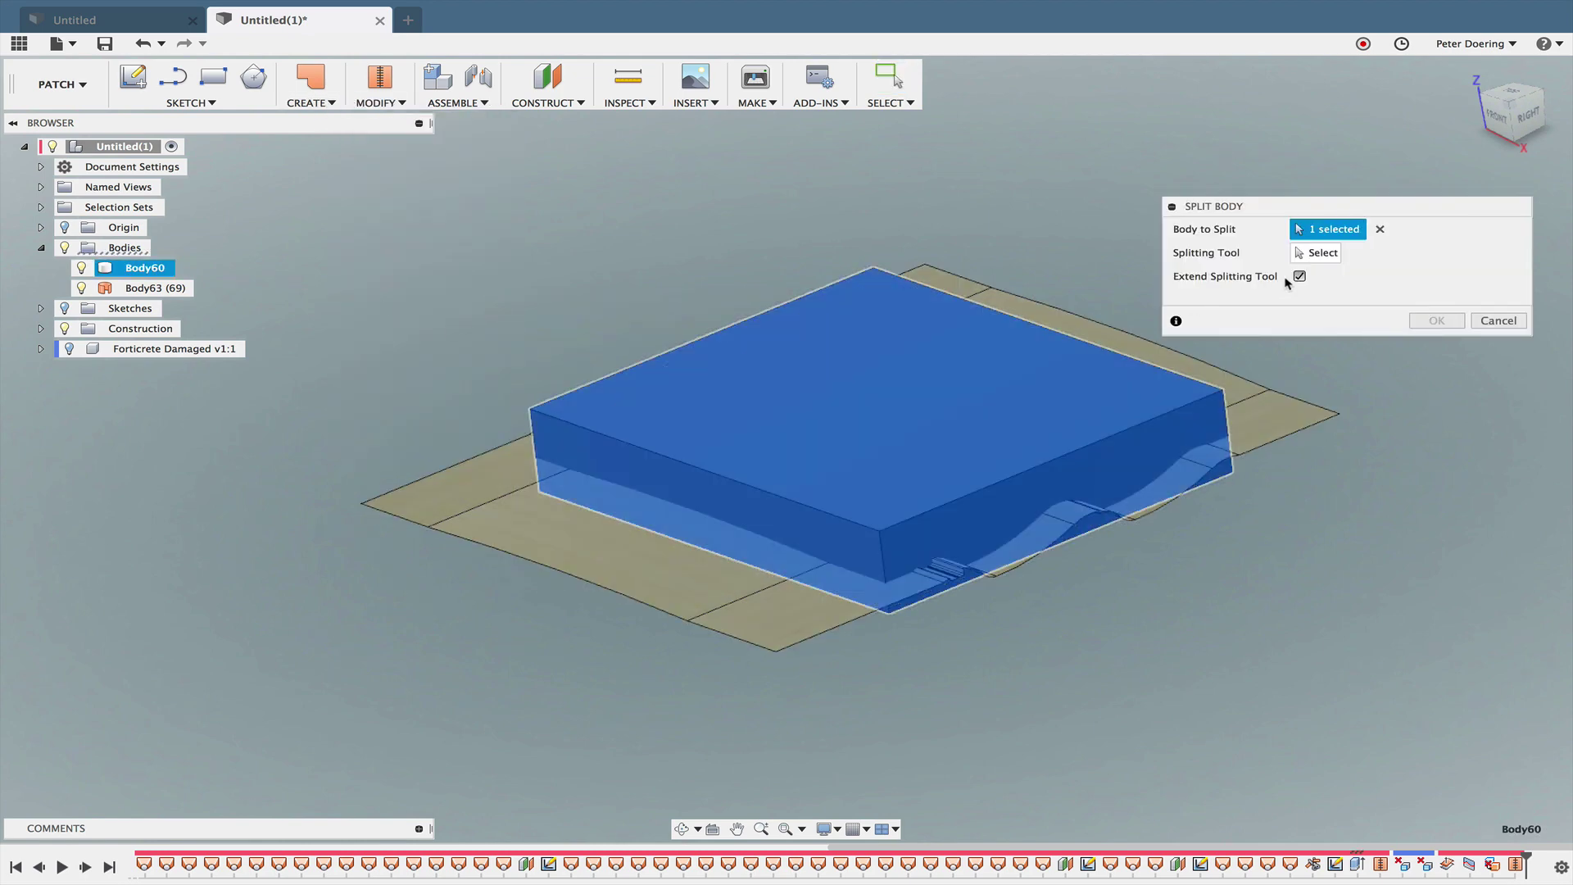
click(1305, 261)
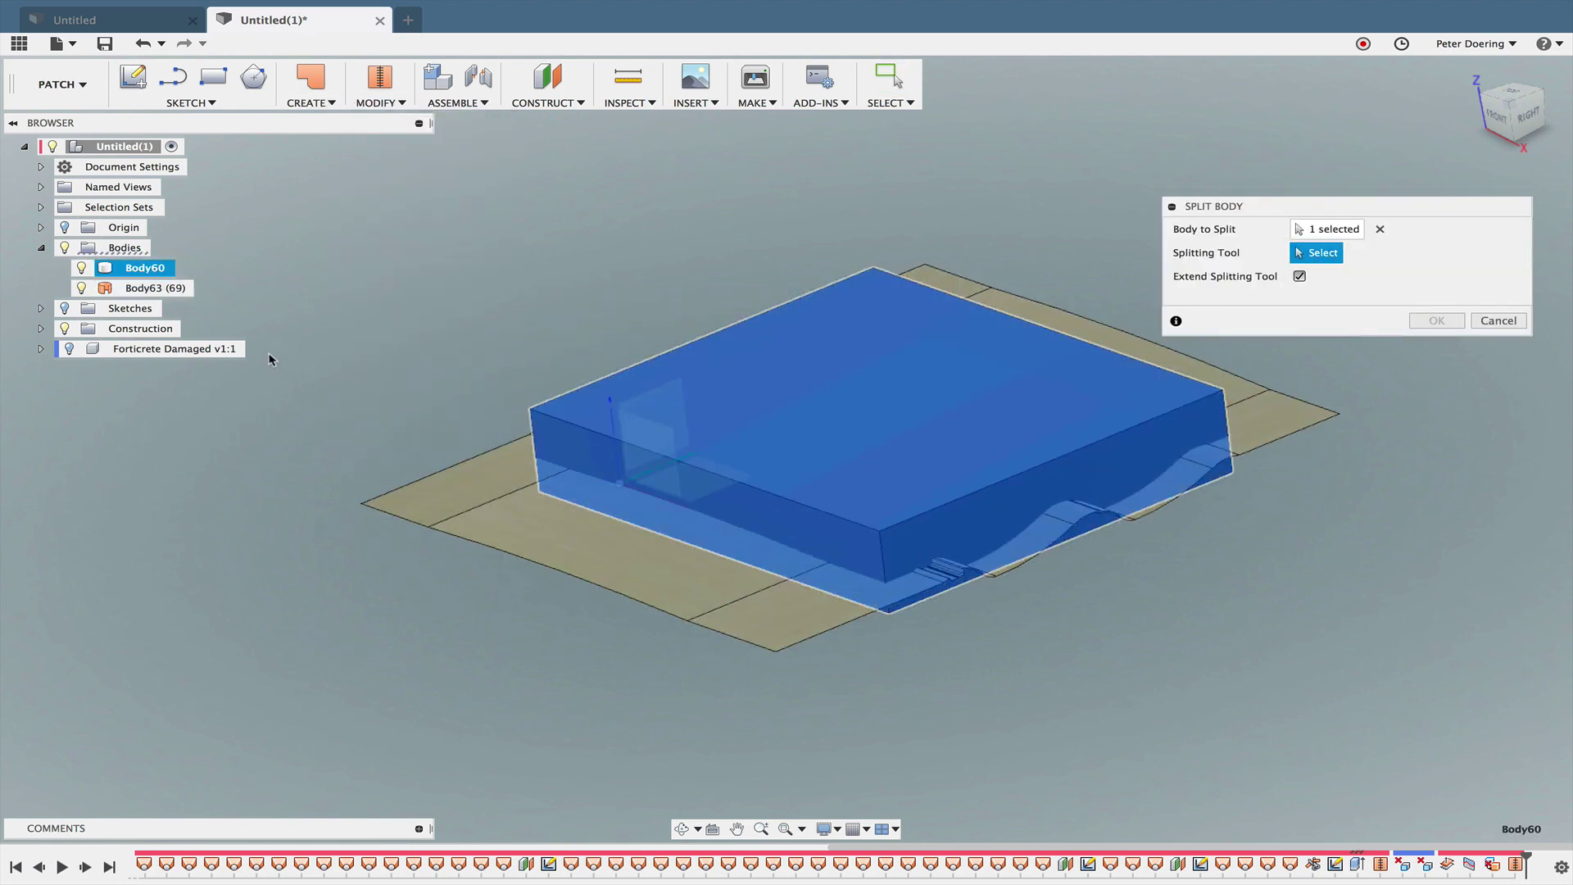
click(175, 290)
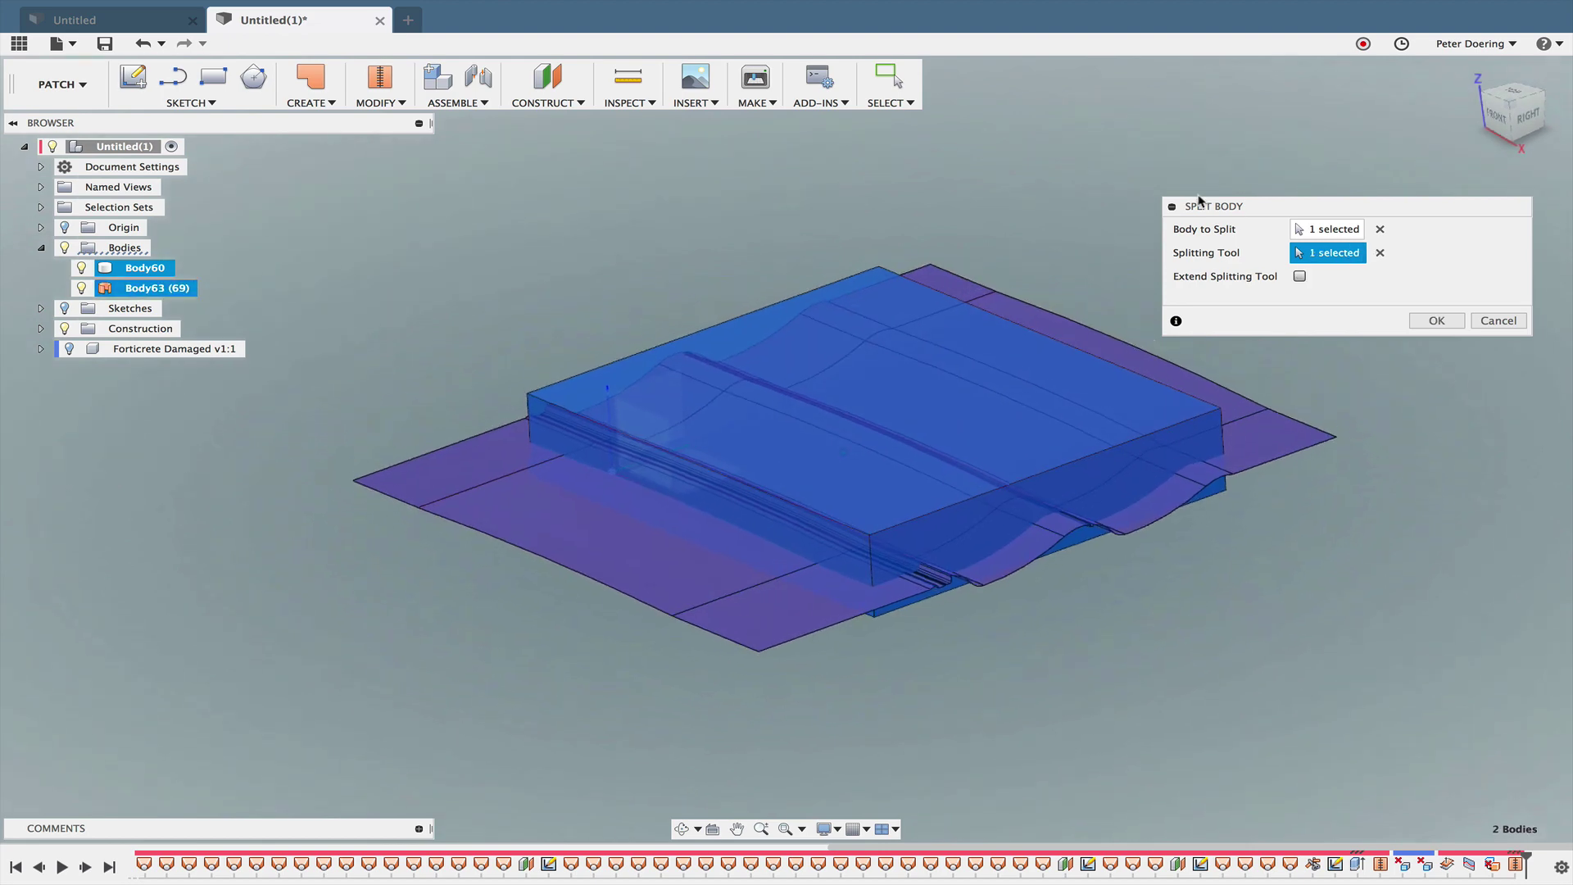
key(Return)
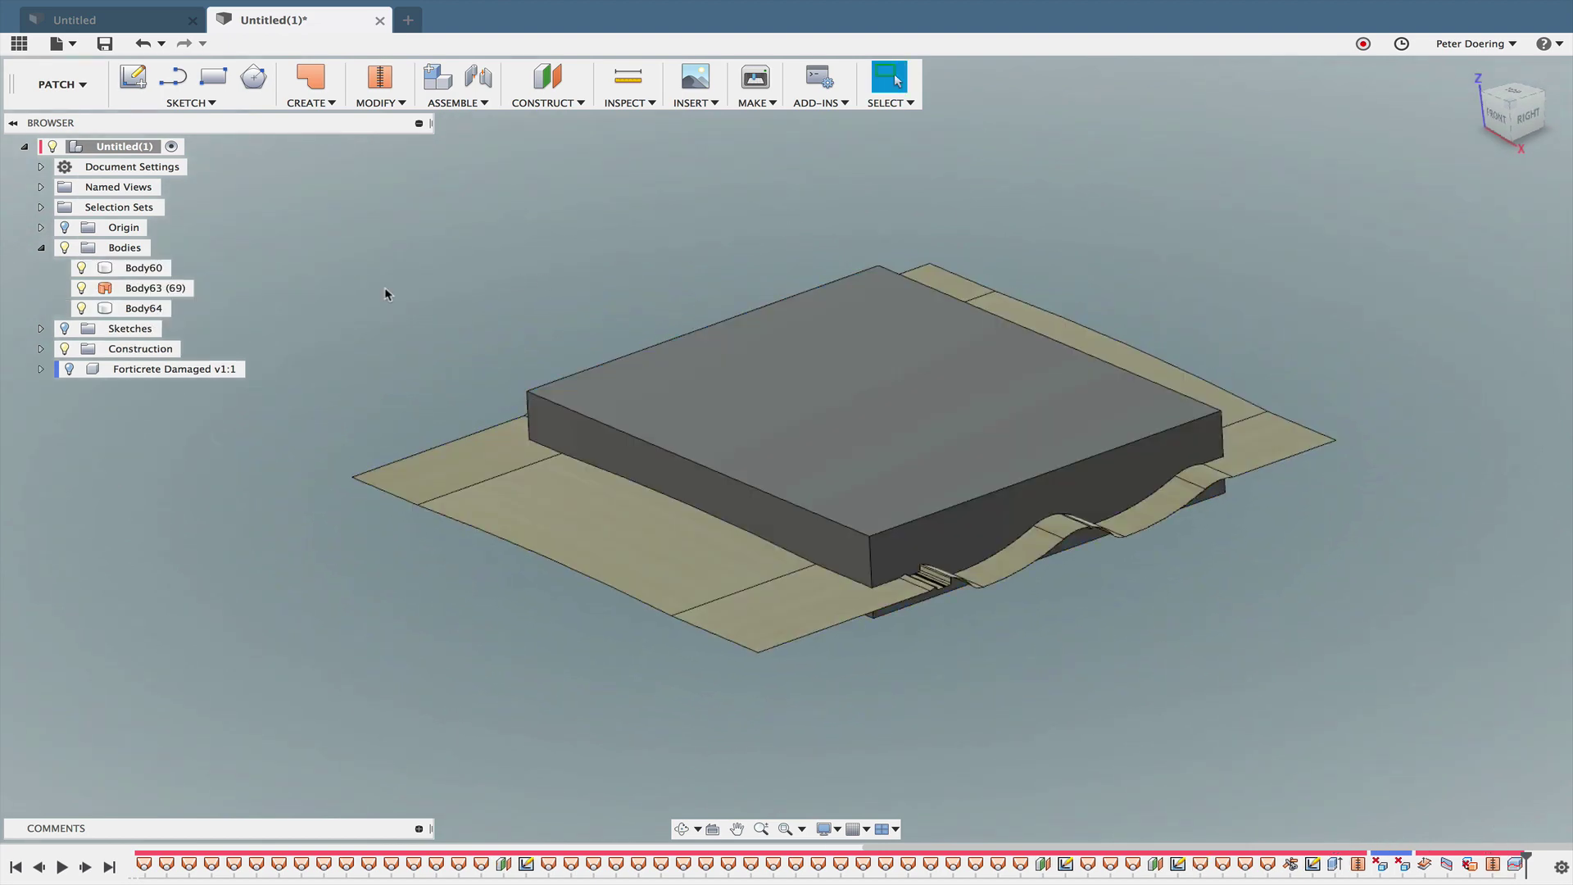
Step: Hide the Body63 tile surface body
right_click(131, 293)
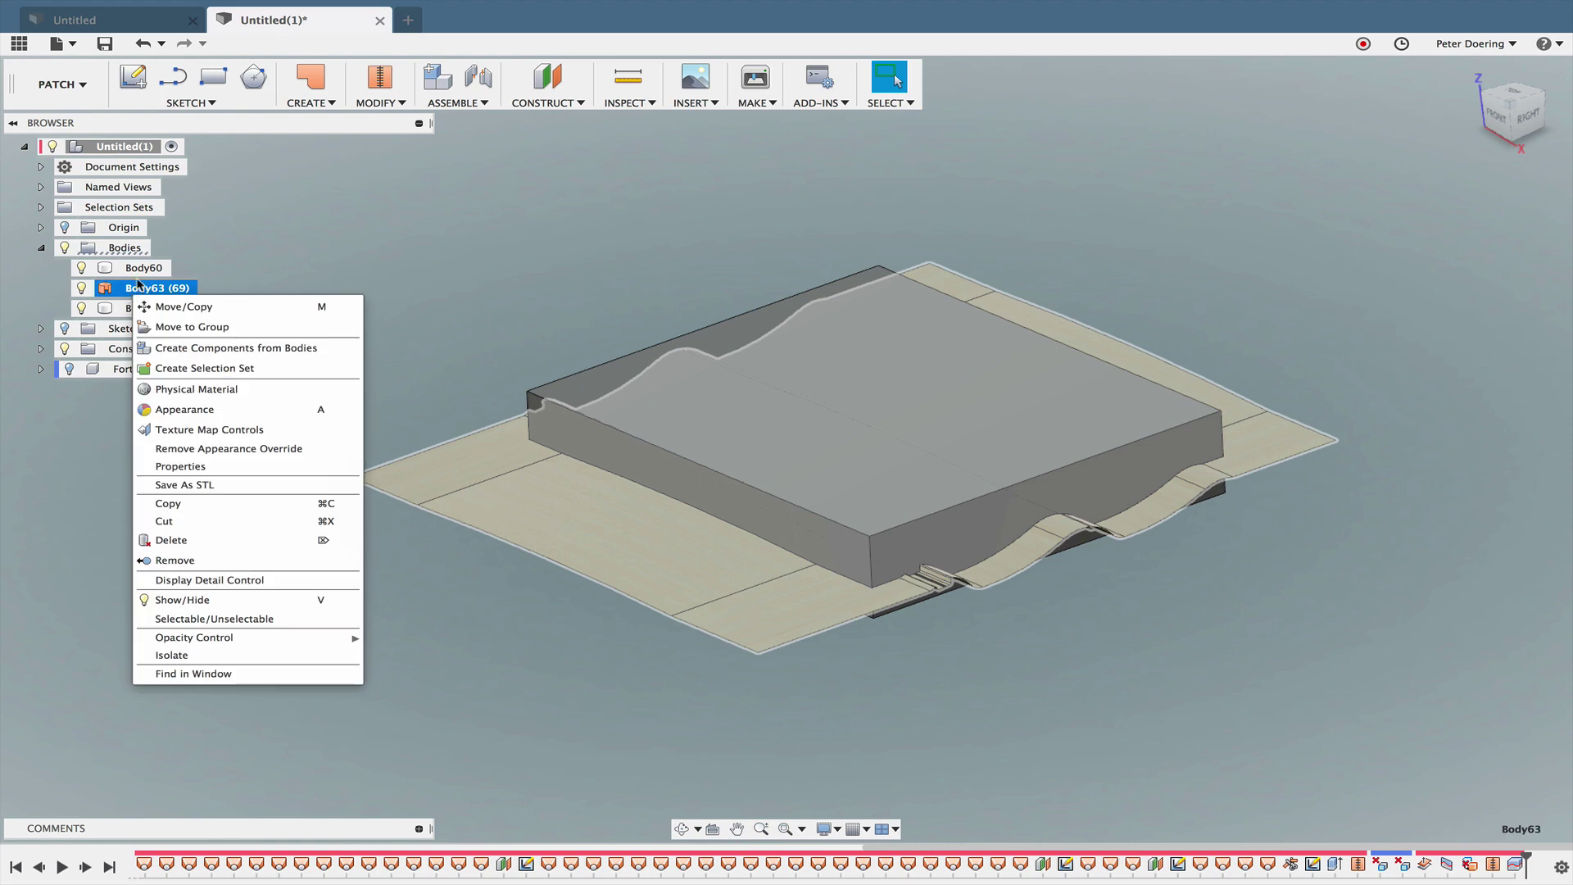
click(83, 288)
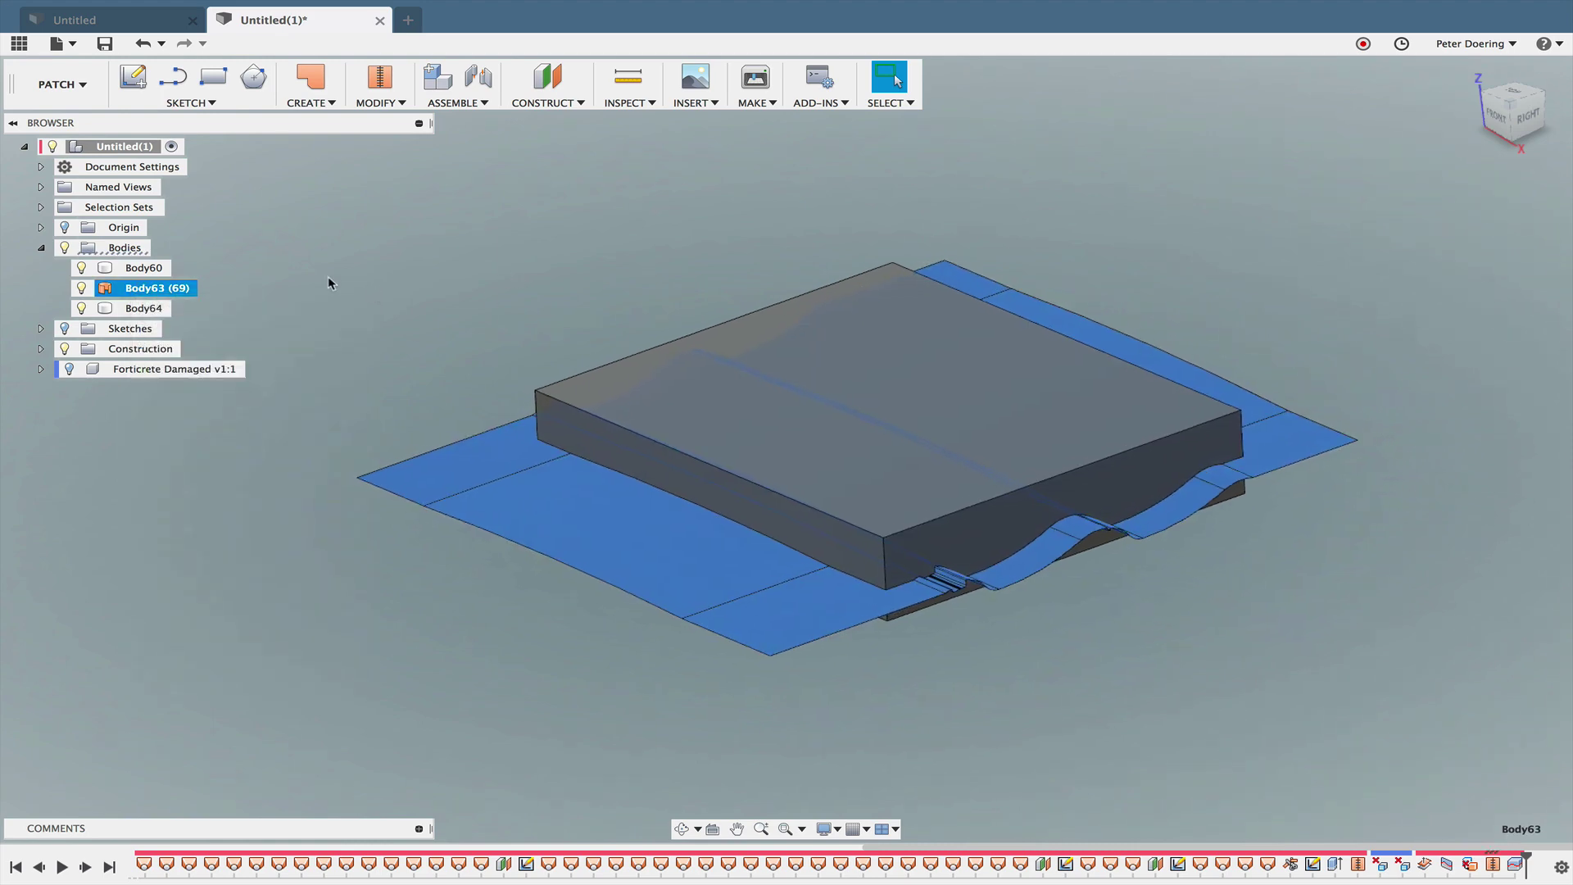
click(83, 287)
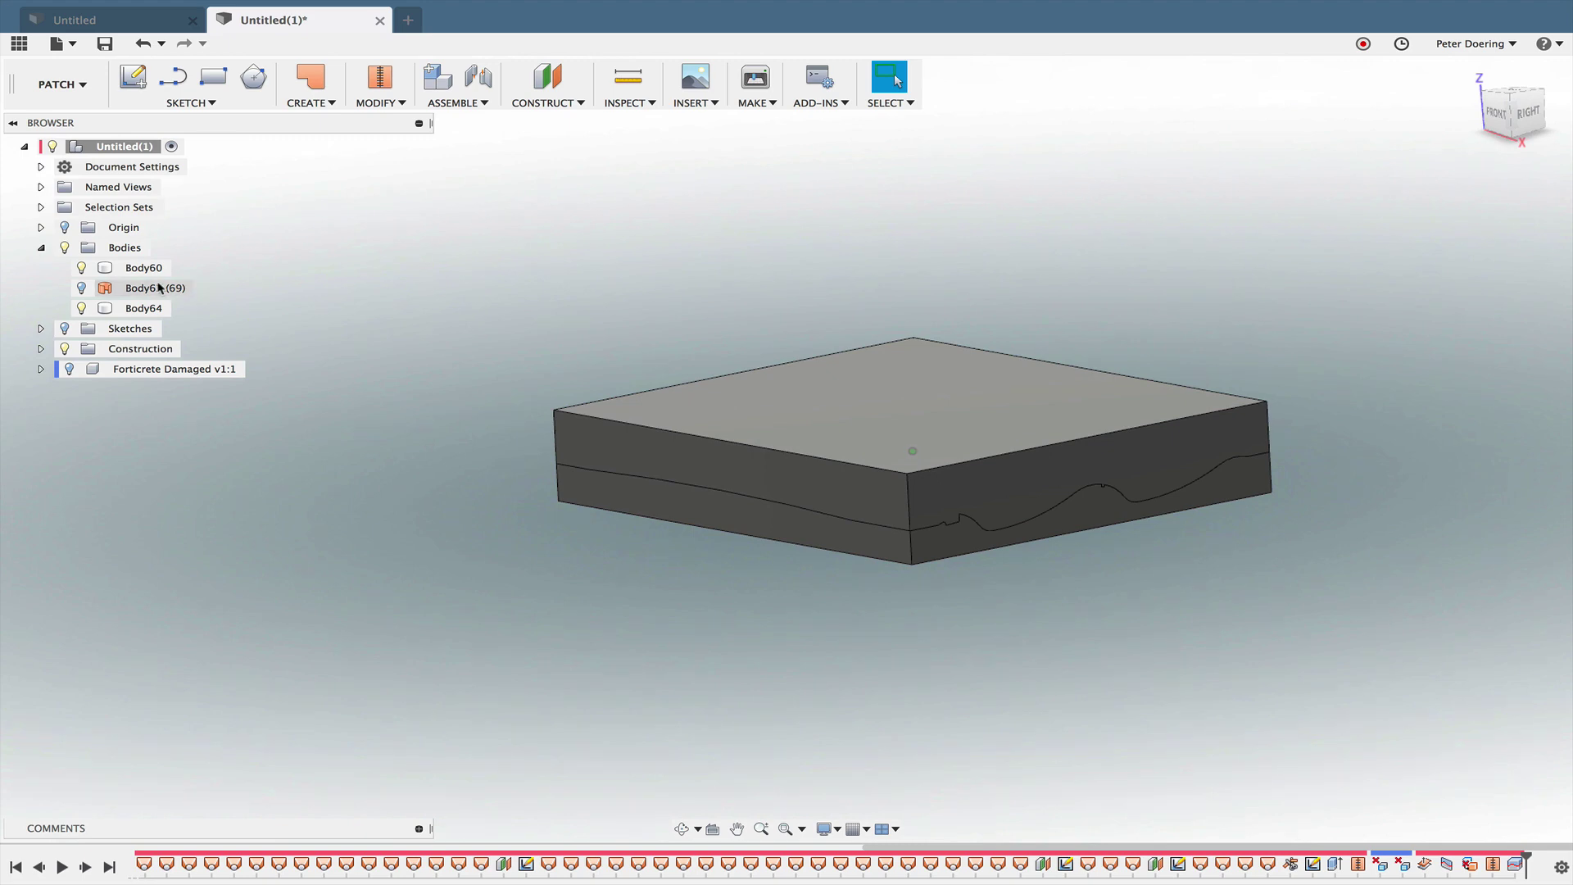
Step: Rename Body60 to 'Bottom' and Body64 to 'Top', then hide Top
click(150, 271)
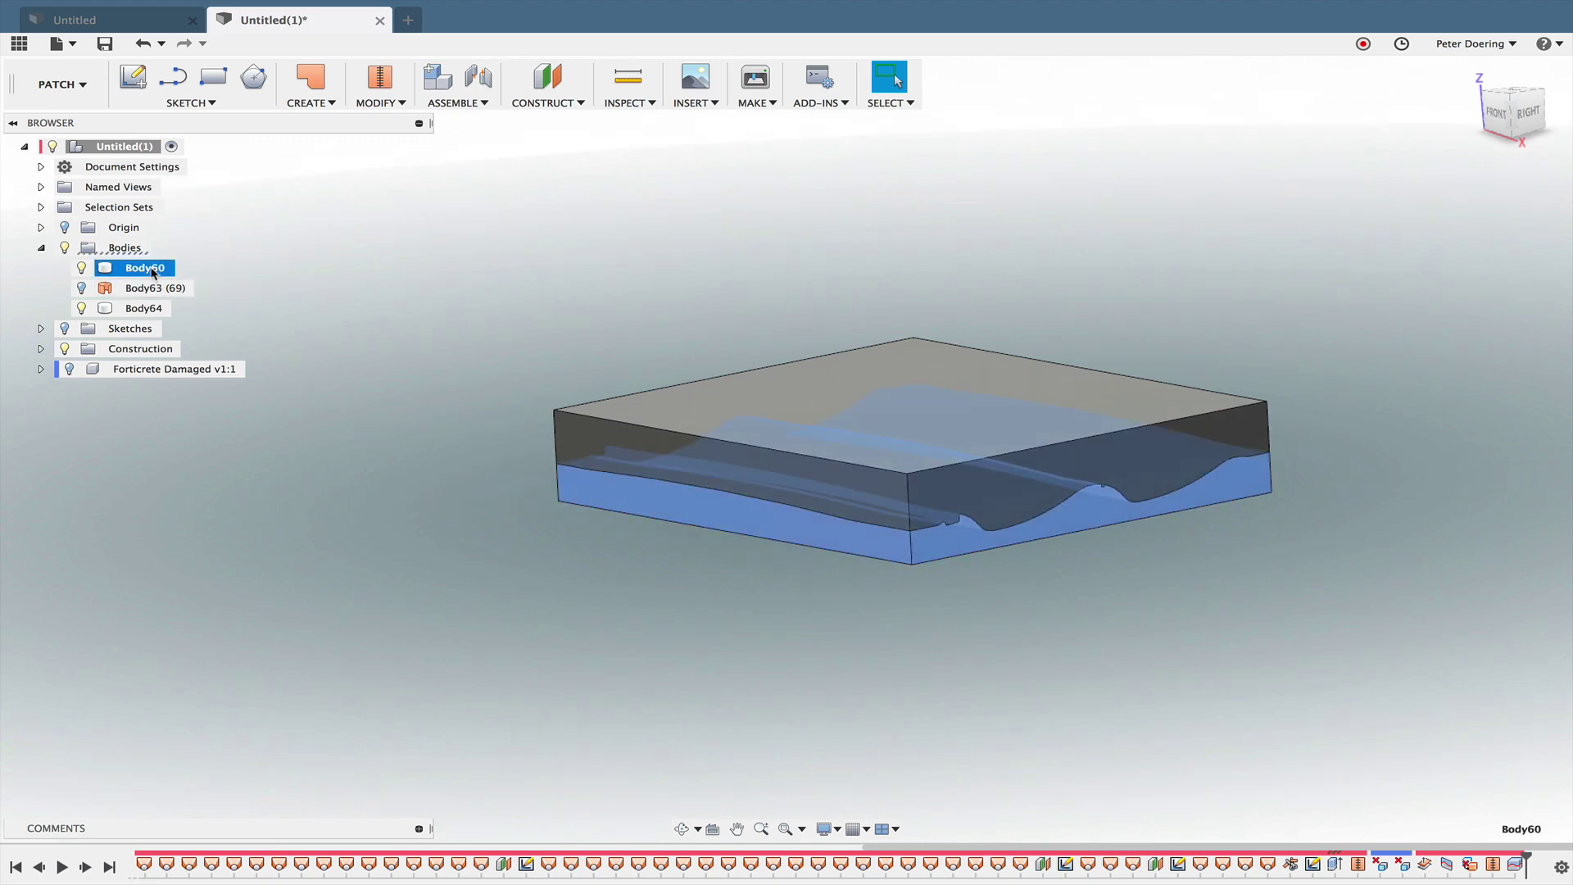
double_click(152, 272)
text(Bottom)
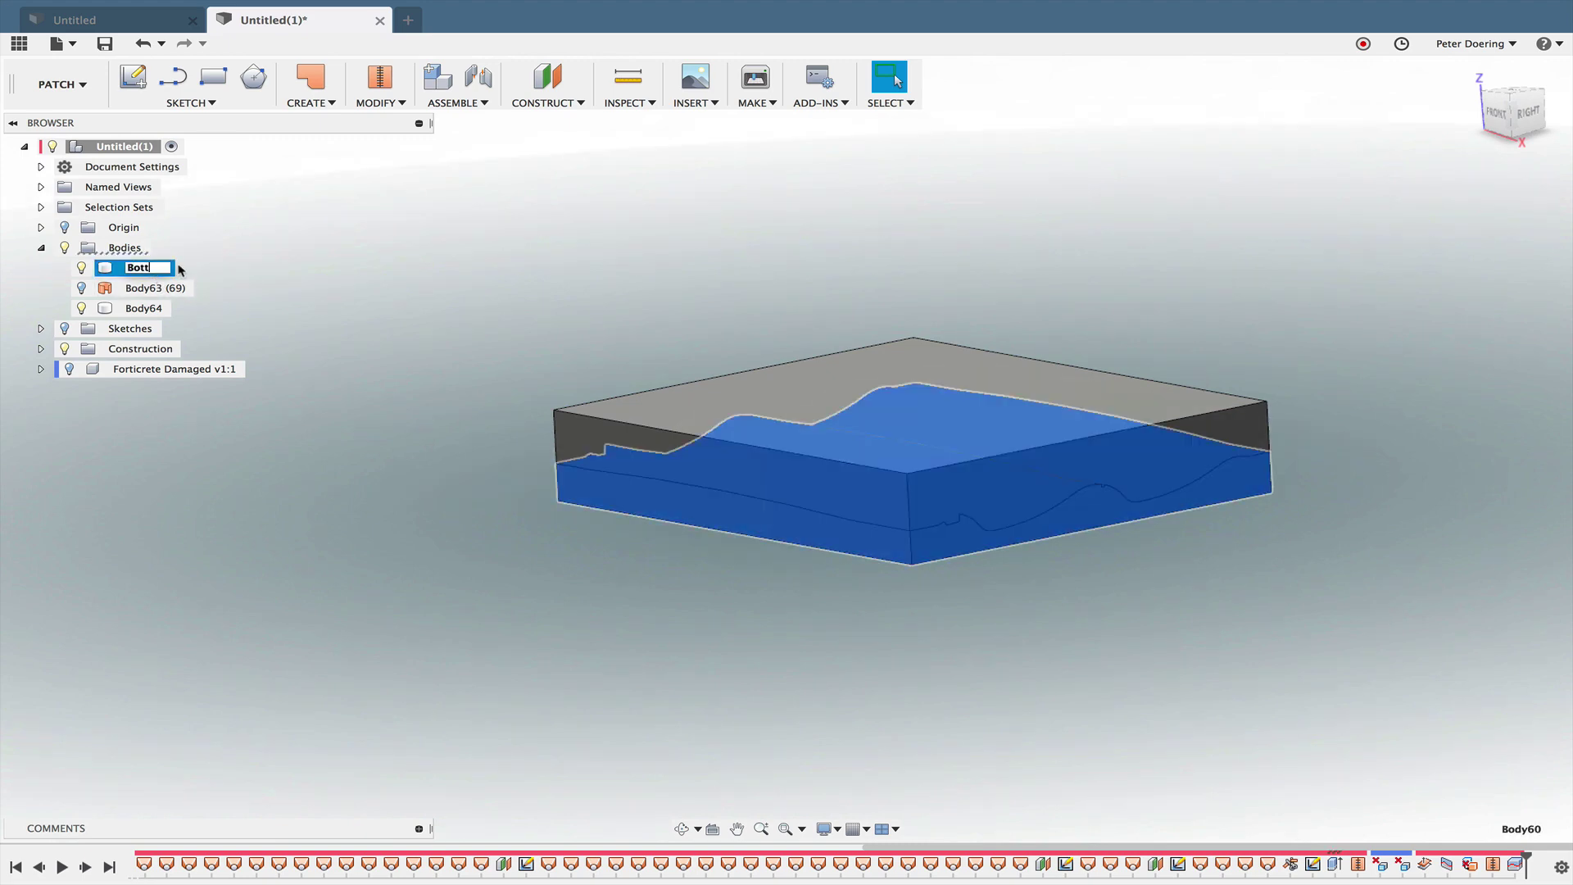
click(151, 308)
double_click(150, 309)
text(Top)
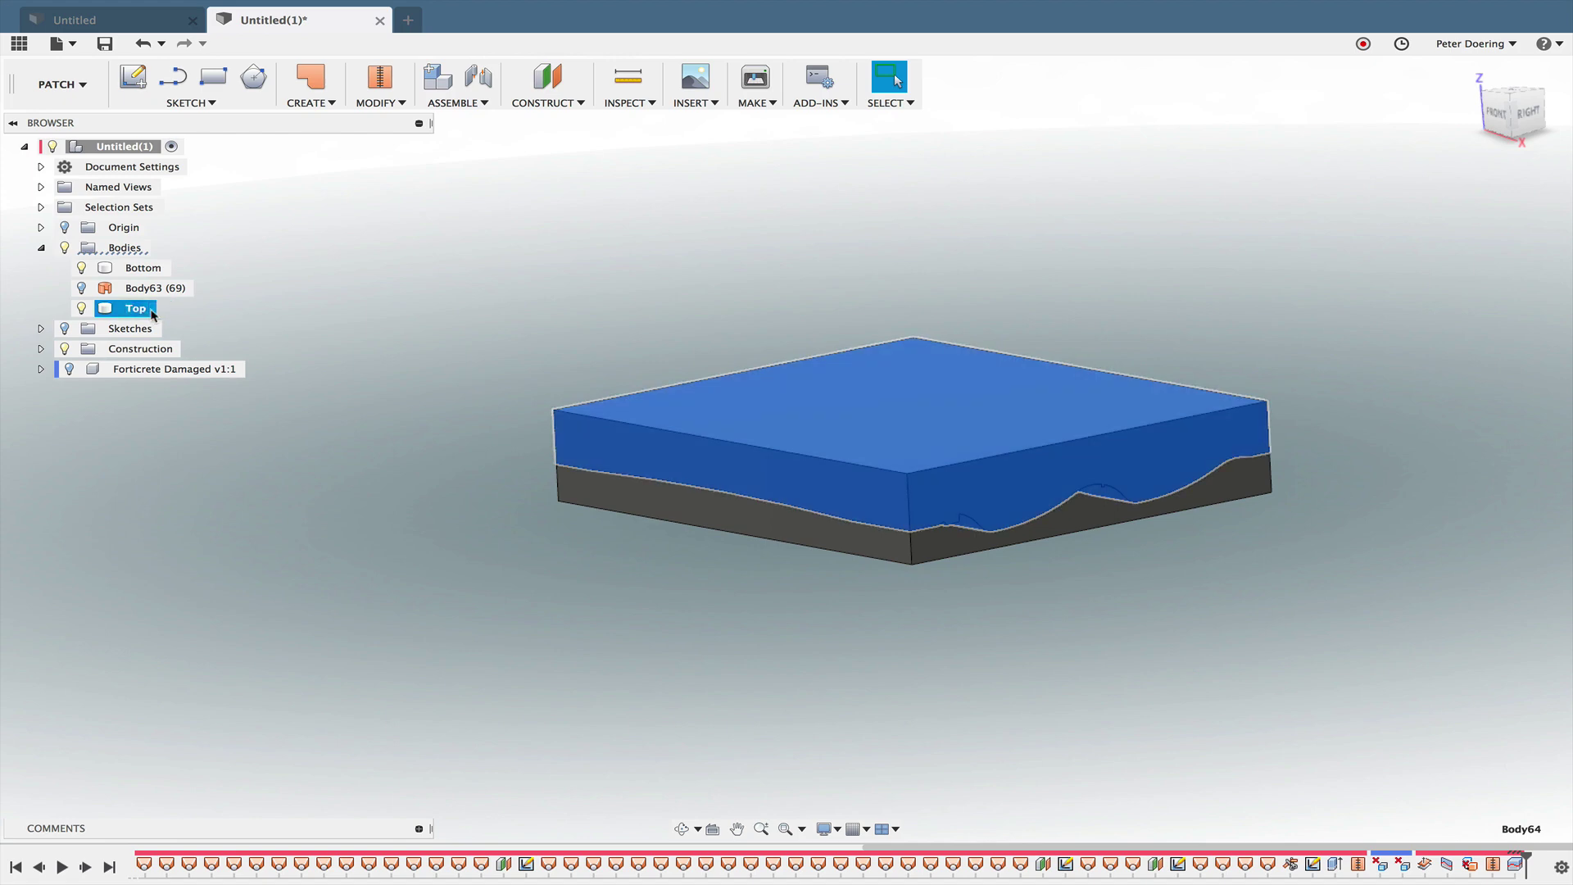
click(643, 425)
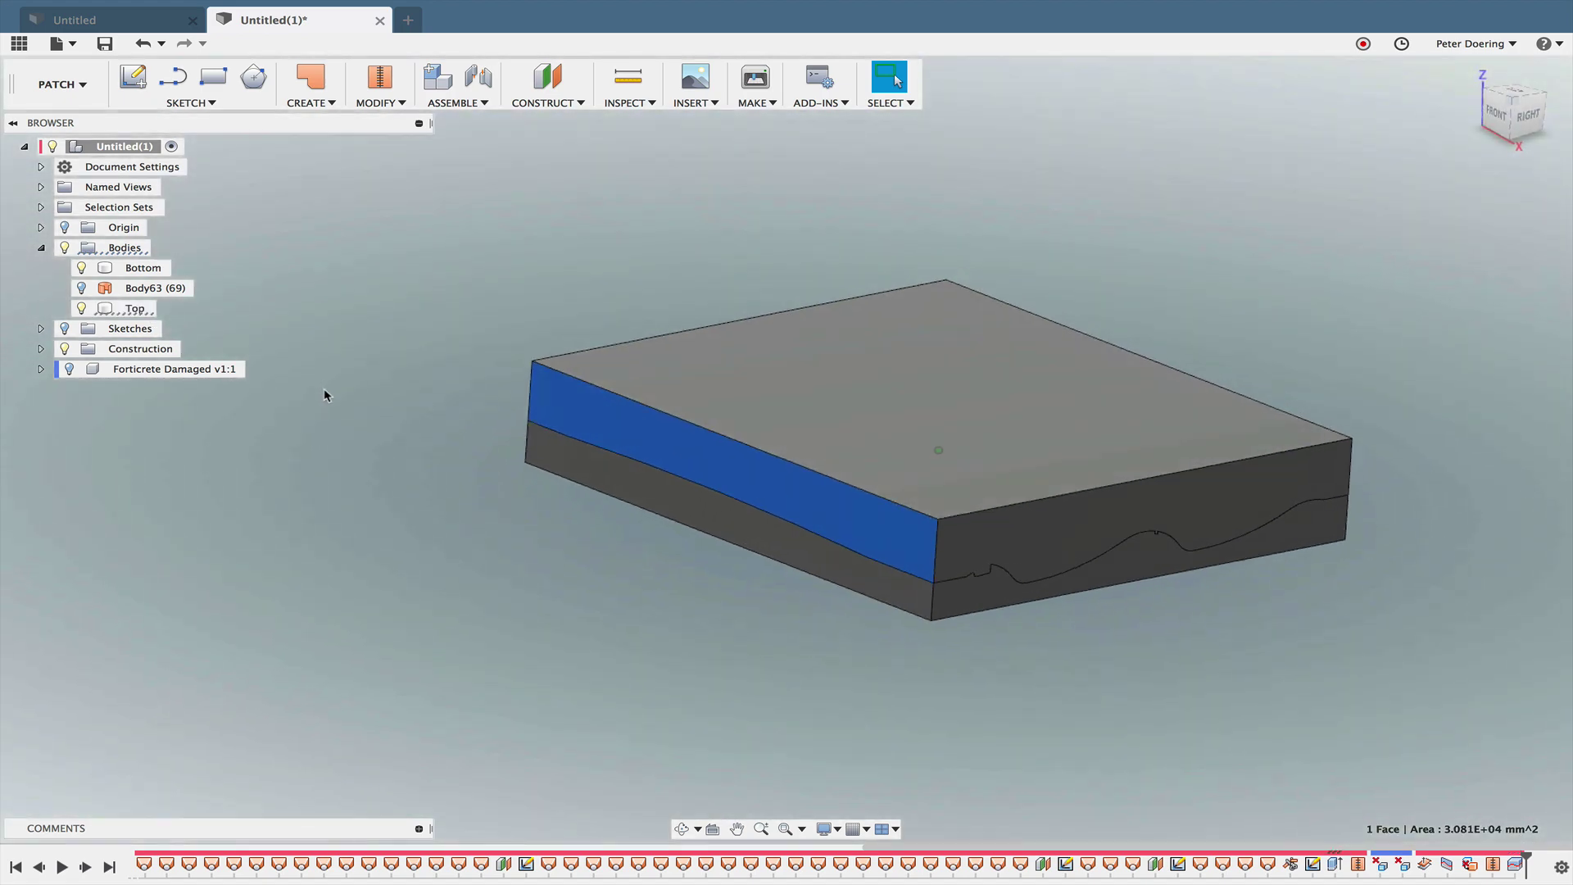
click(81, 308)
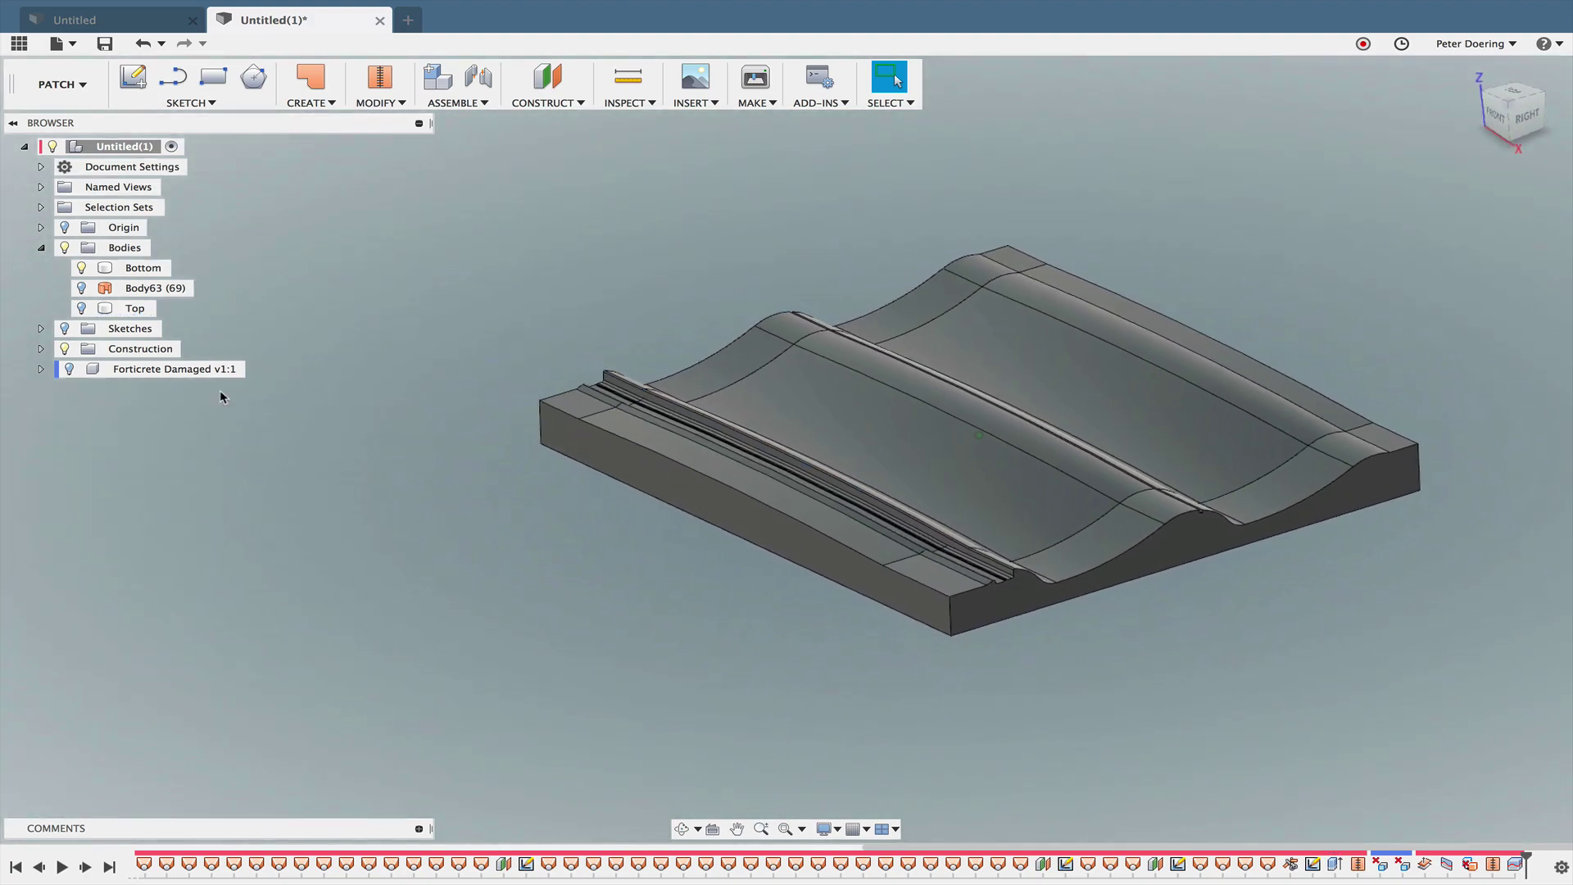
Step: Make the Forticrete Damaged tile visible and change the workspace to MODEL
click(65, 368)
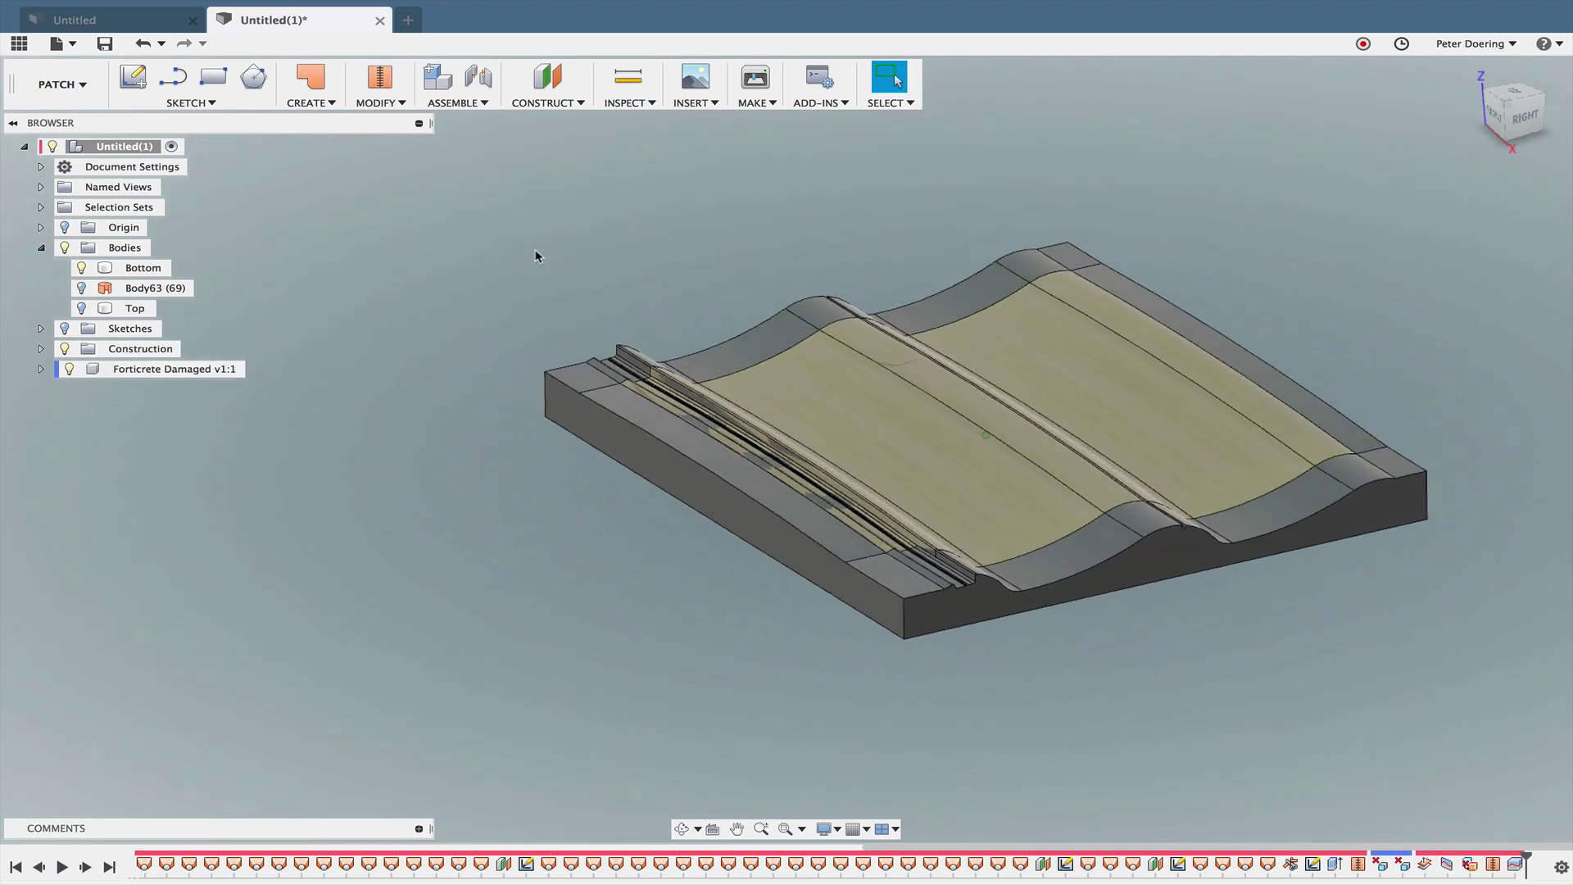
scroll(525, 201, up, 2)
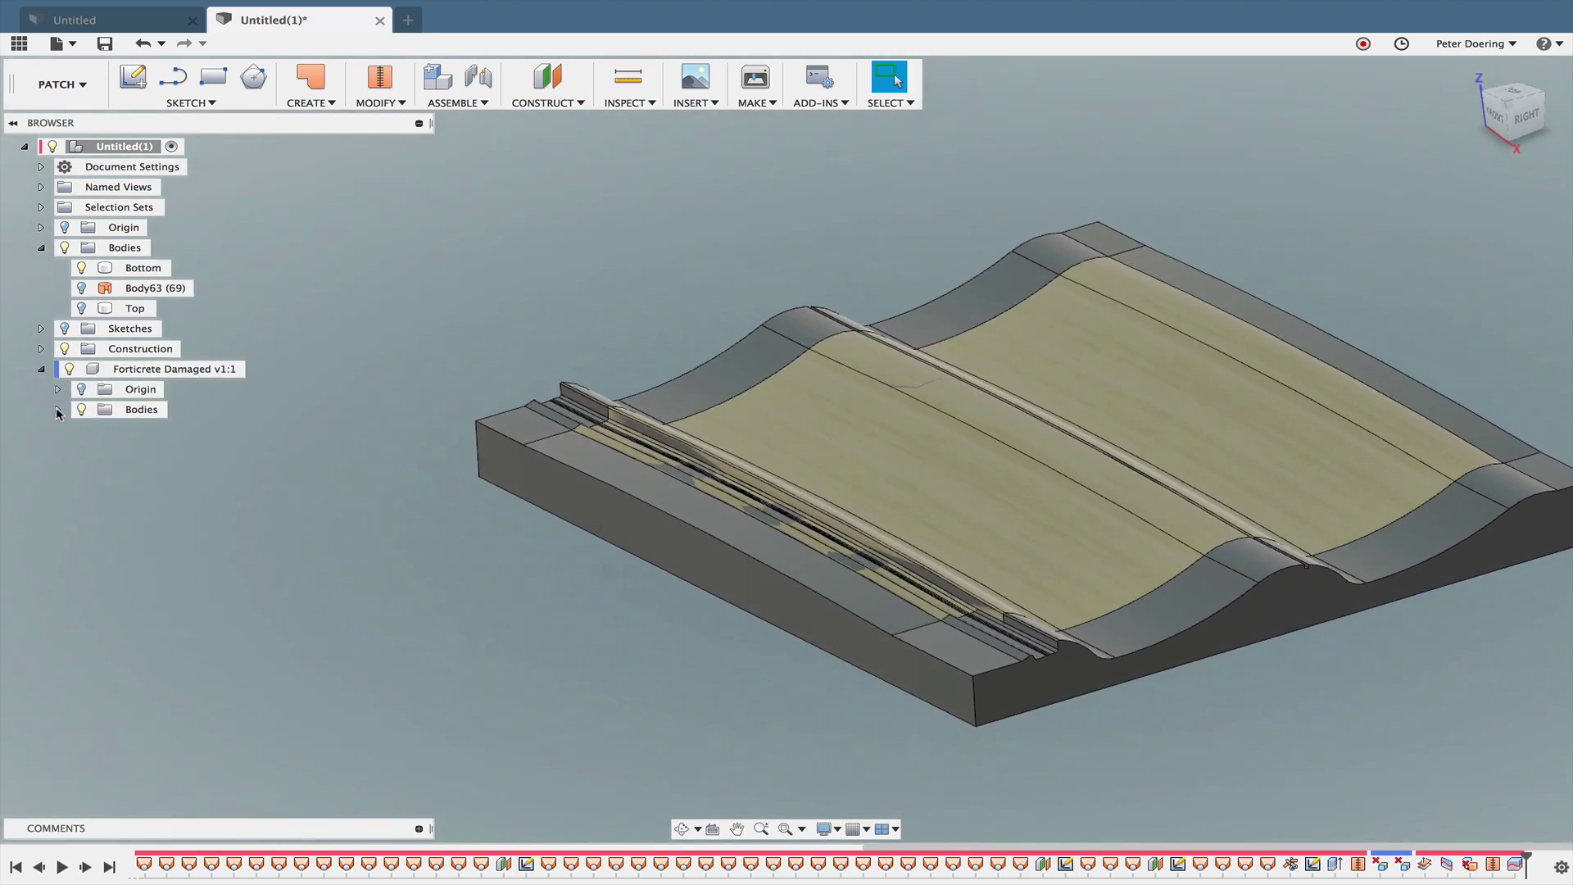
click(83, 91)
click(66, 129)
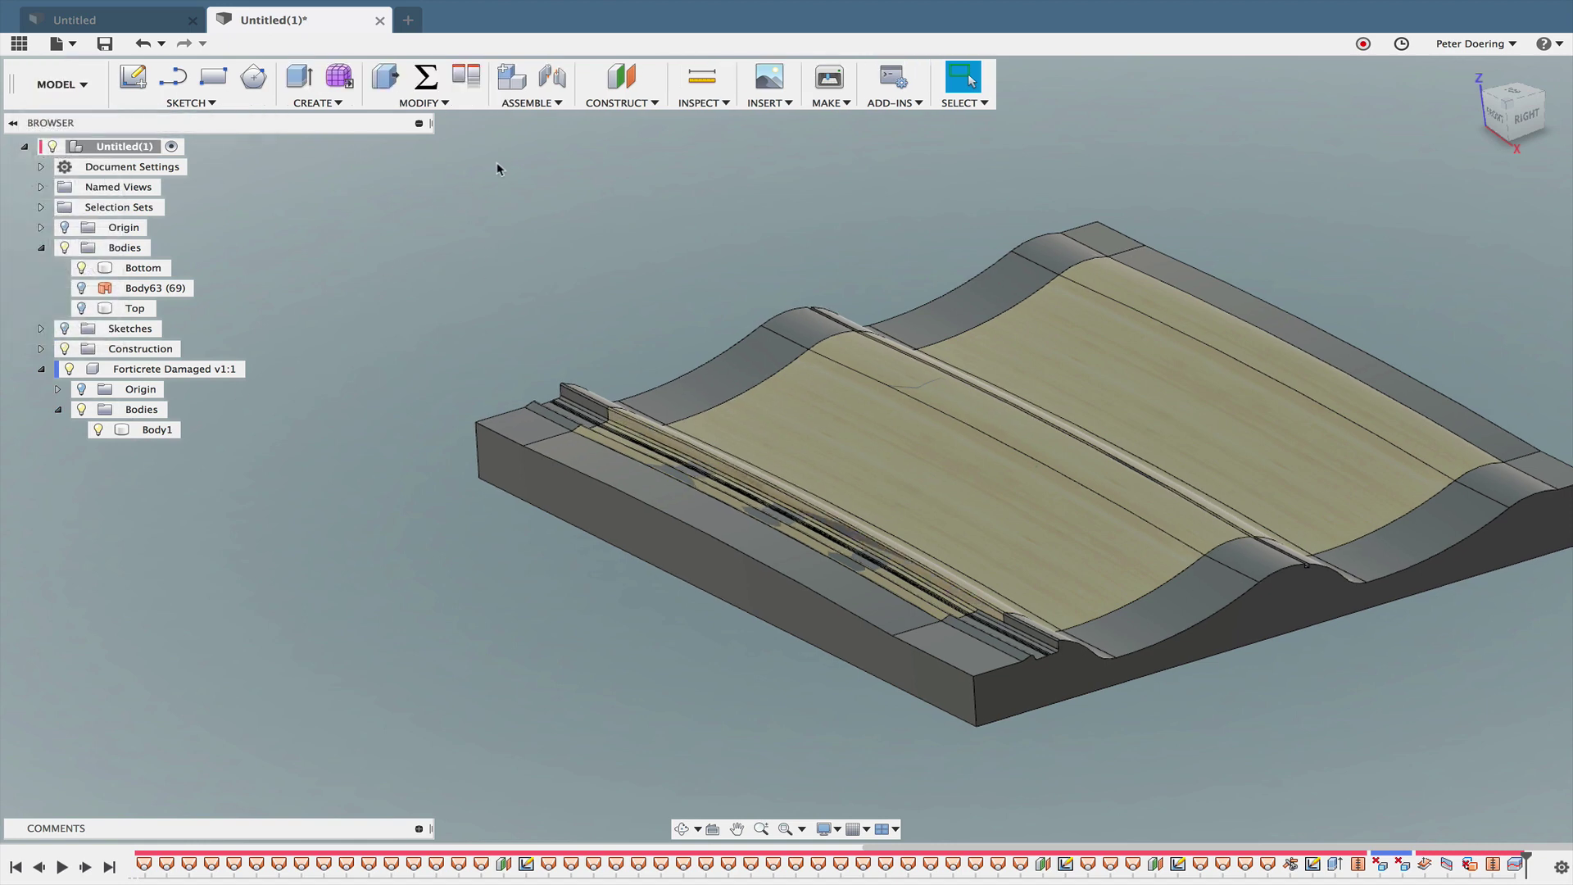
Step: Combine-cut tile Body1 out of the Bottom half with Keep Tools checked
click(425, 104)
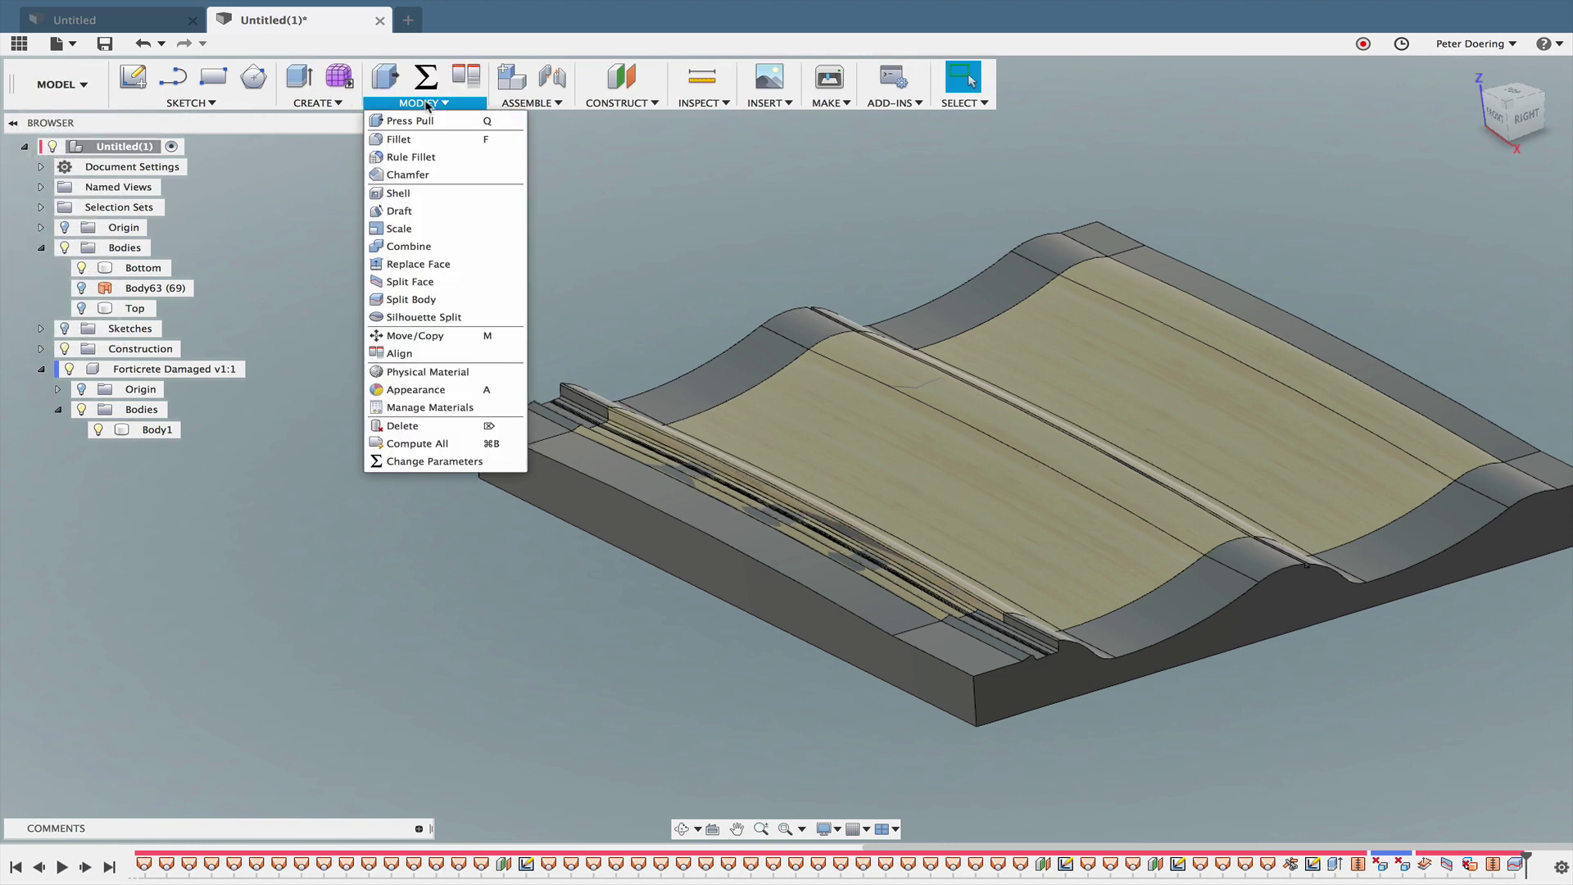
click(410, 246)
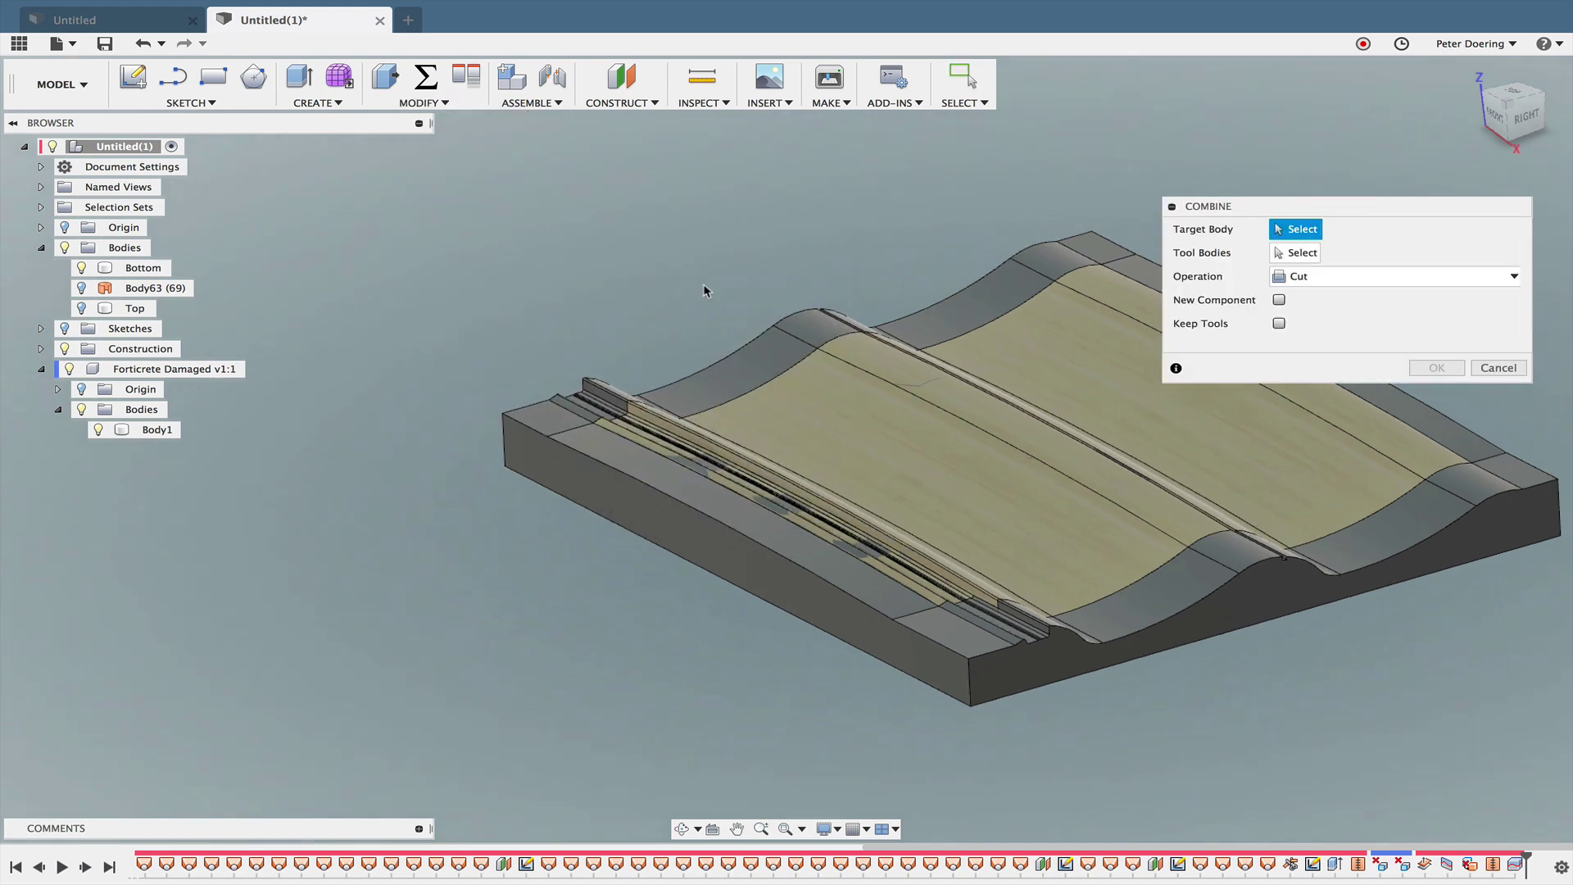
click(586, 412)
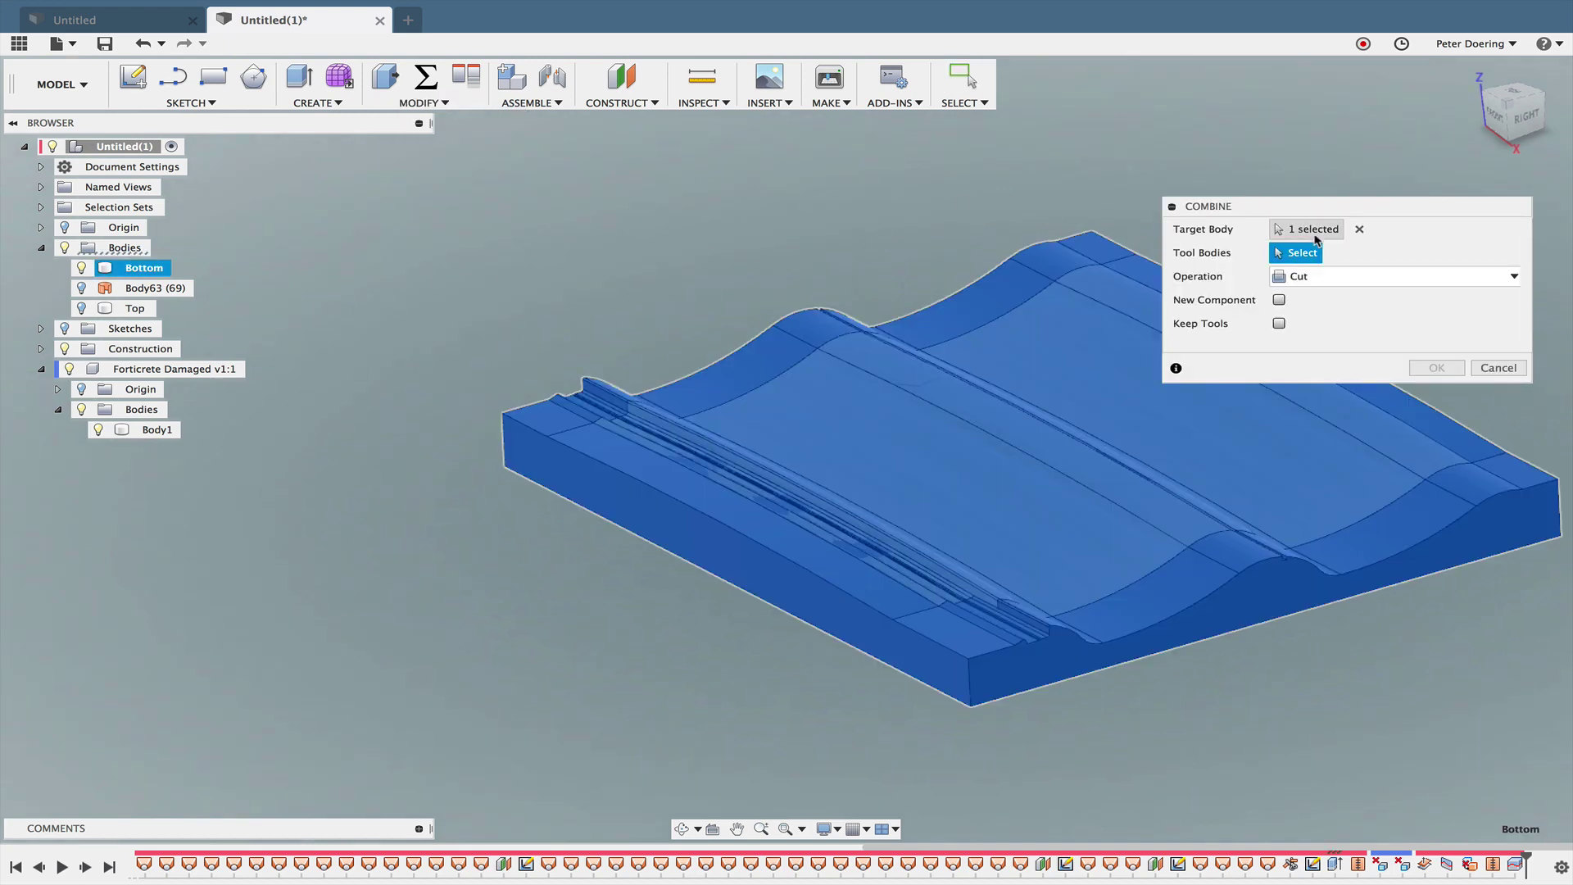
click(876, 363)
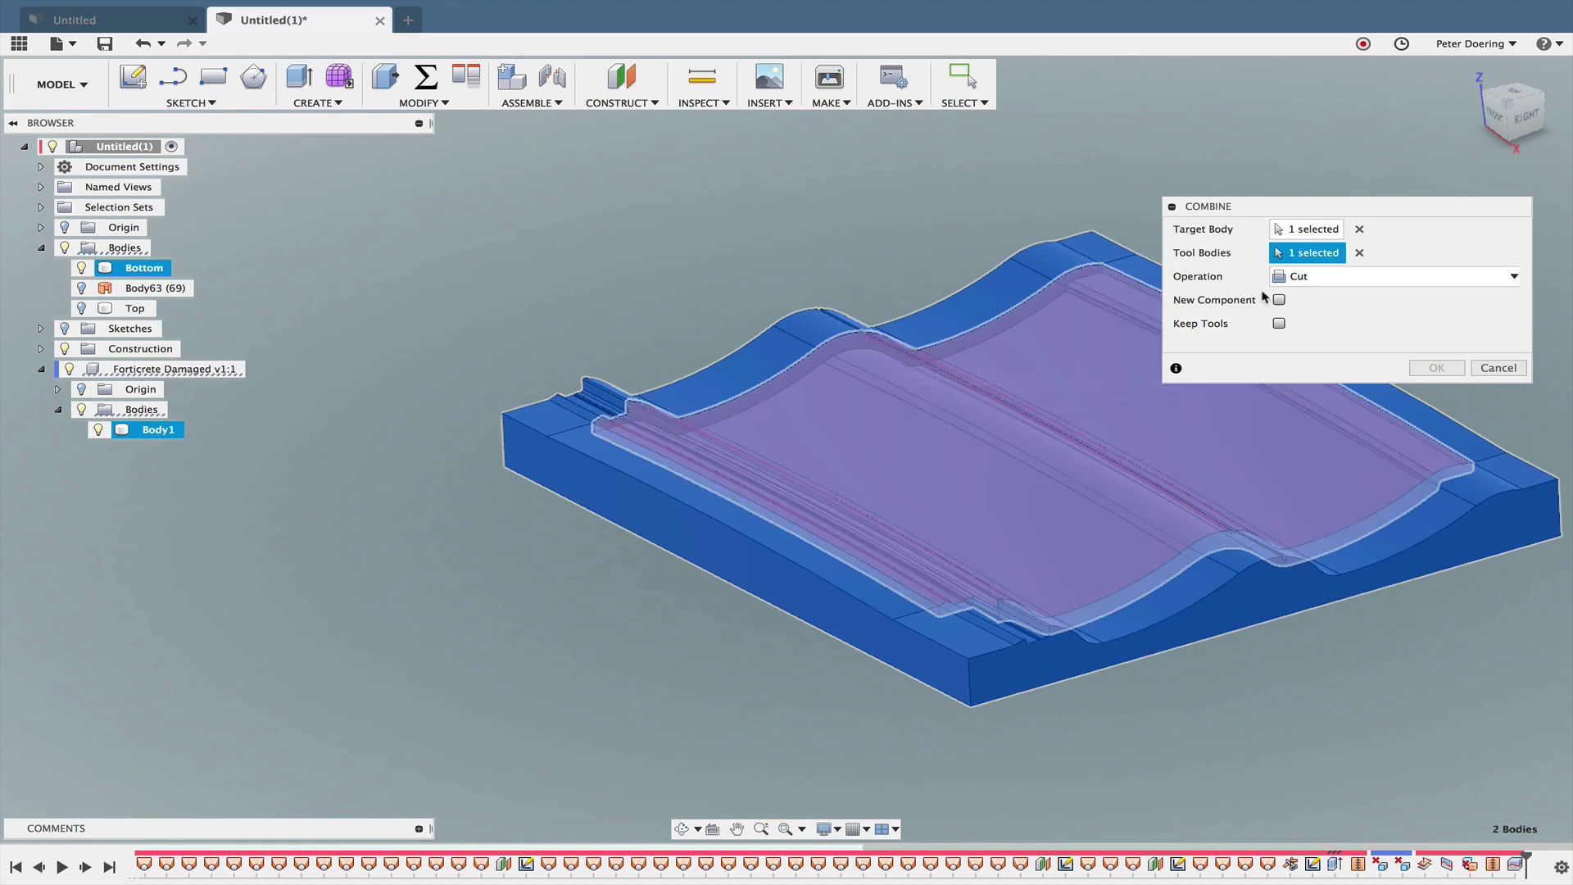
click(1328, 281)
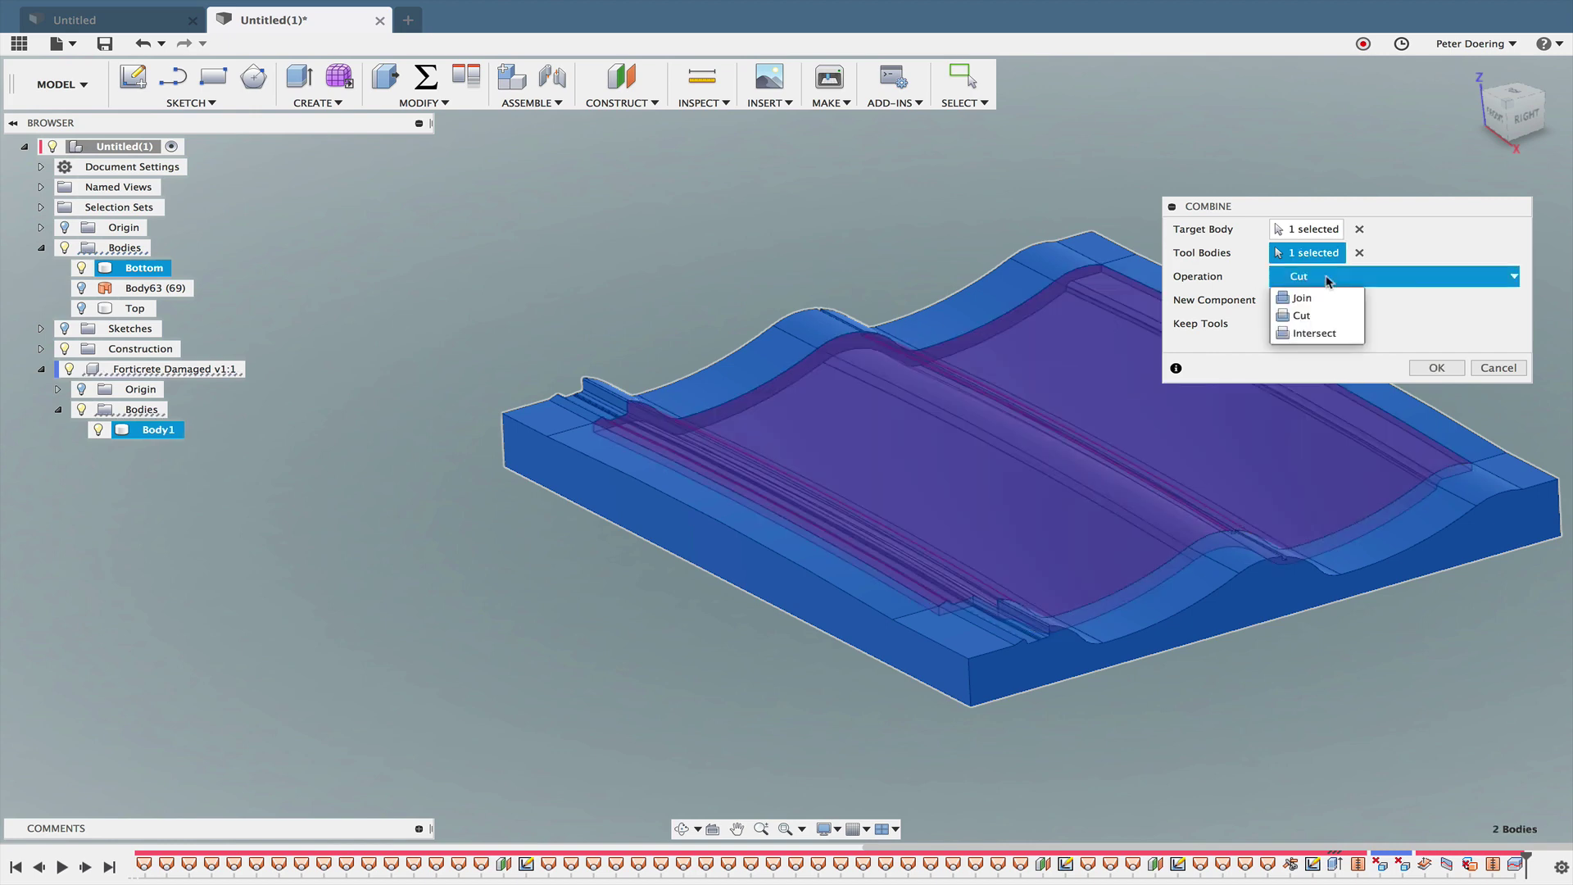
click(1313, 317)
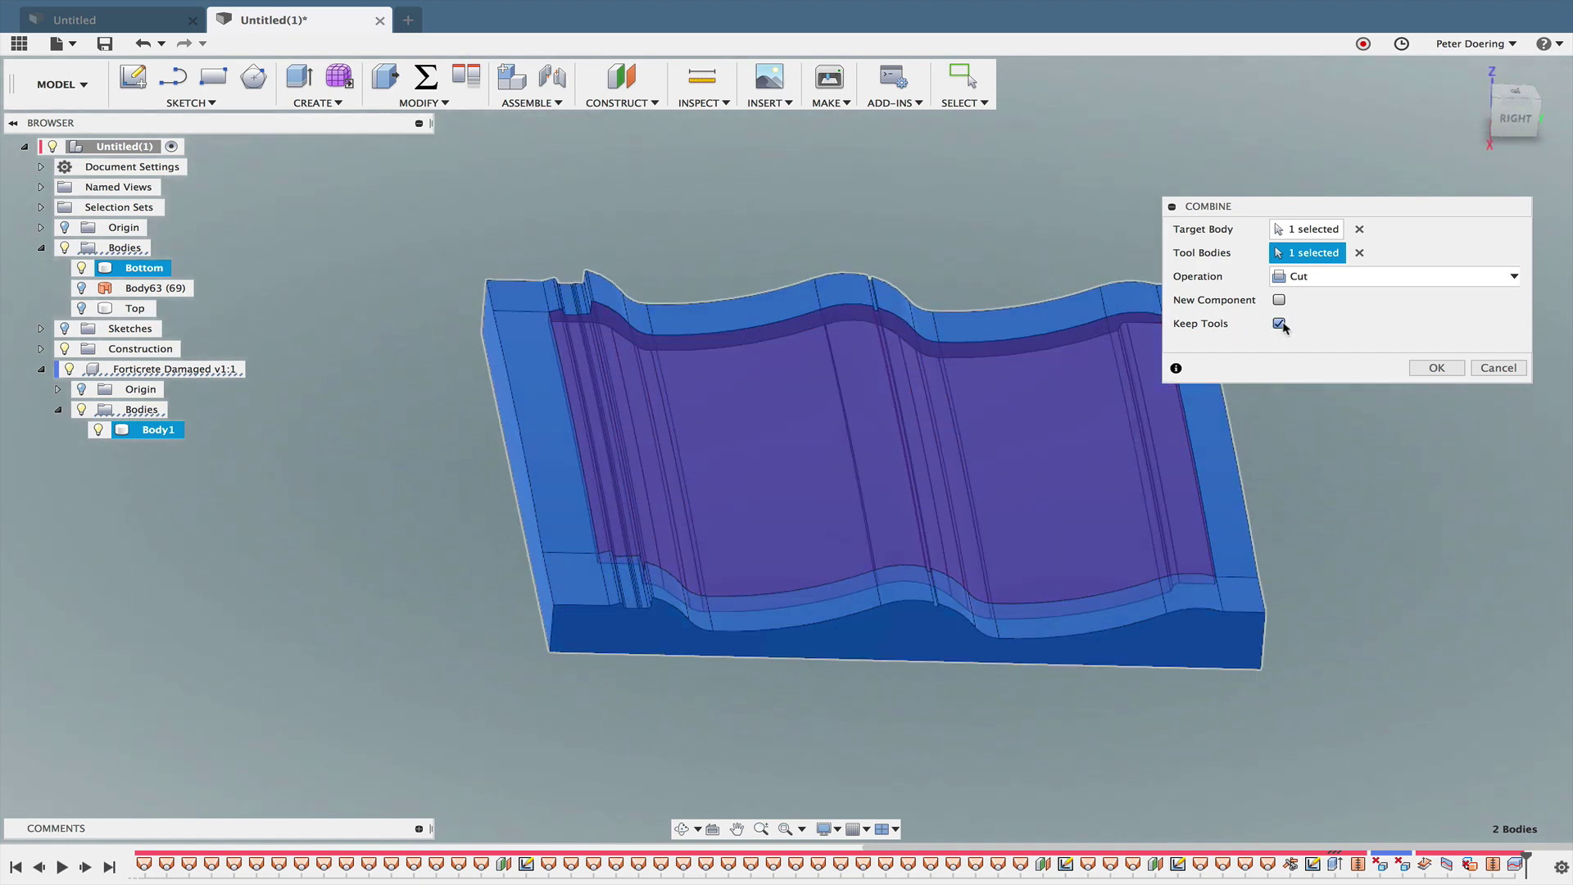
click(1279, 324)
click(1437, 368)
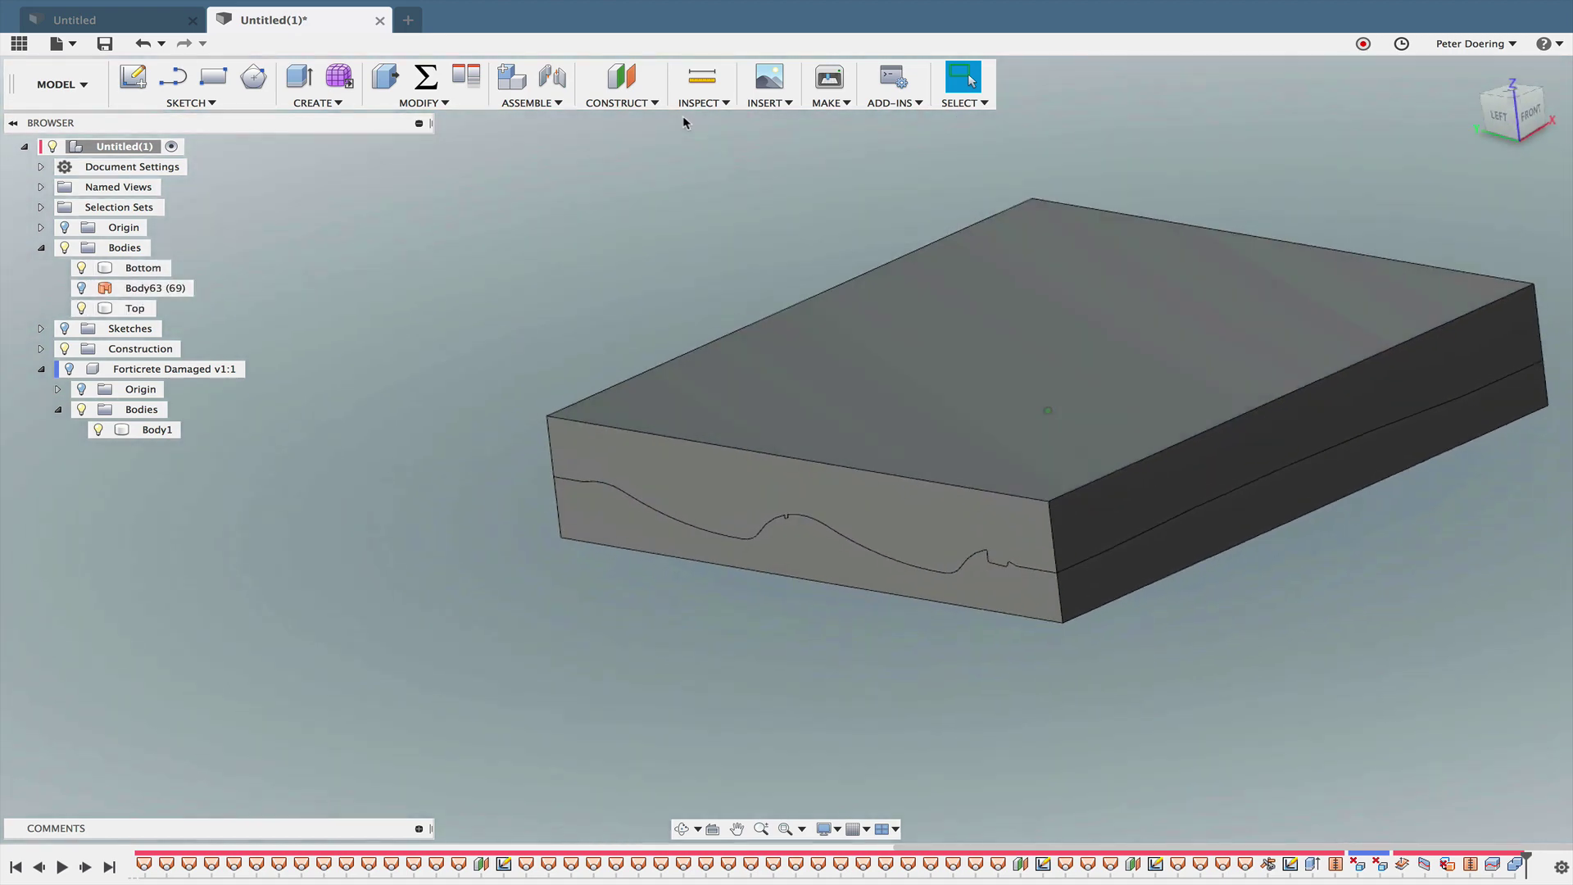
click(702, 102)
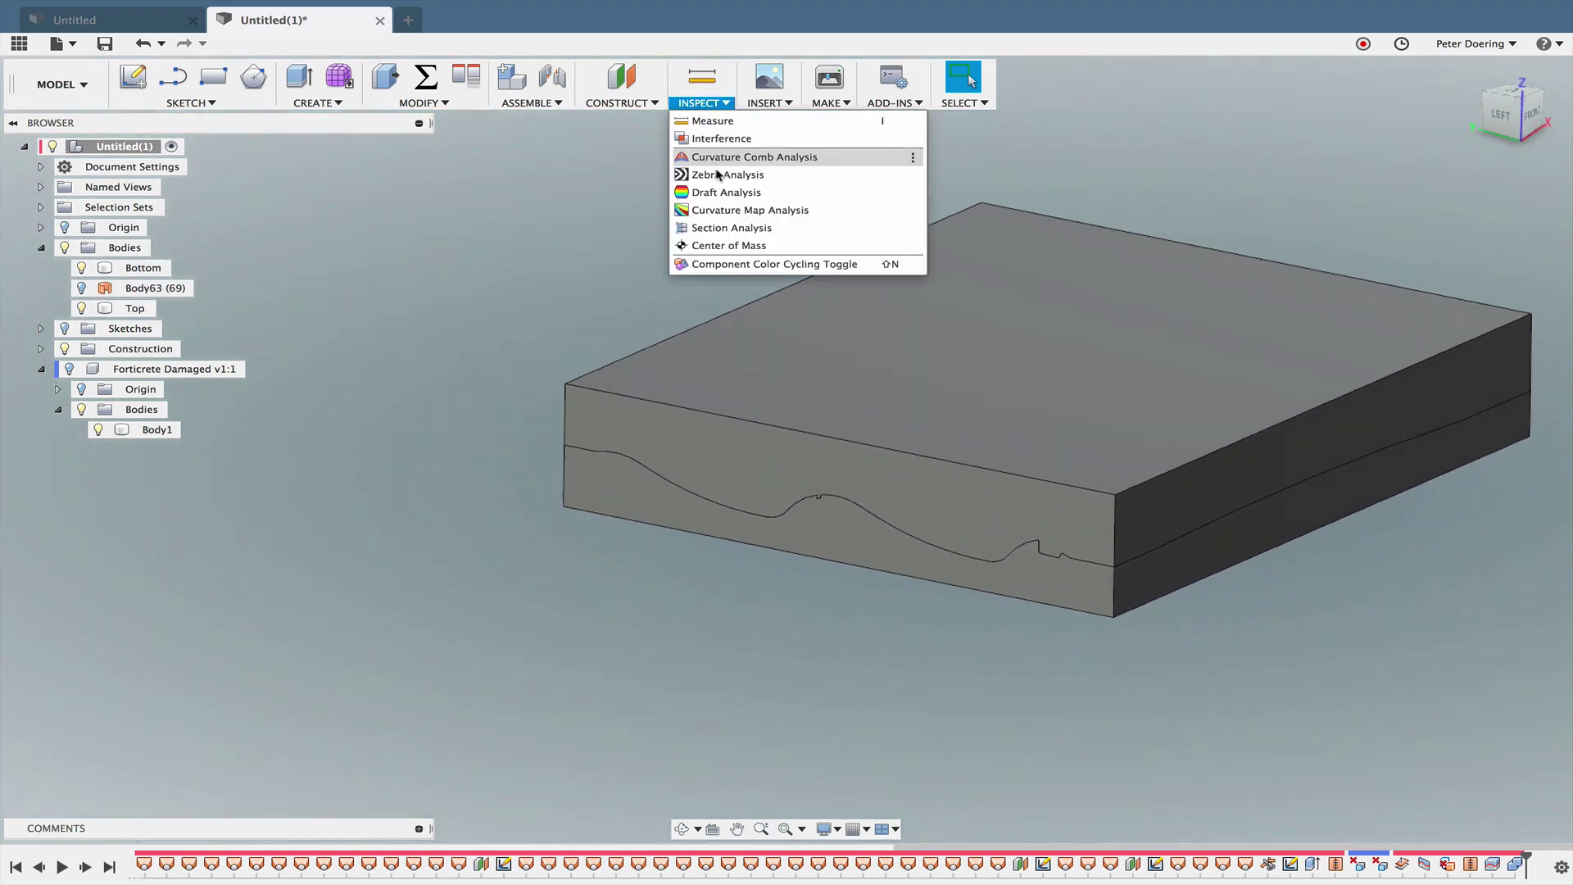
click(730, 228)
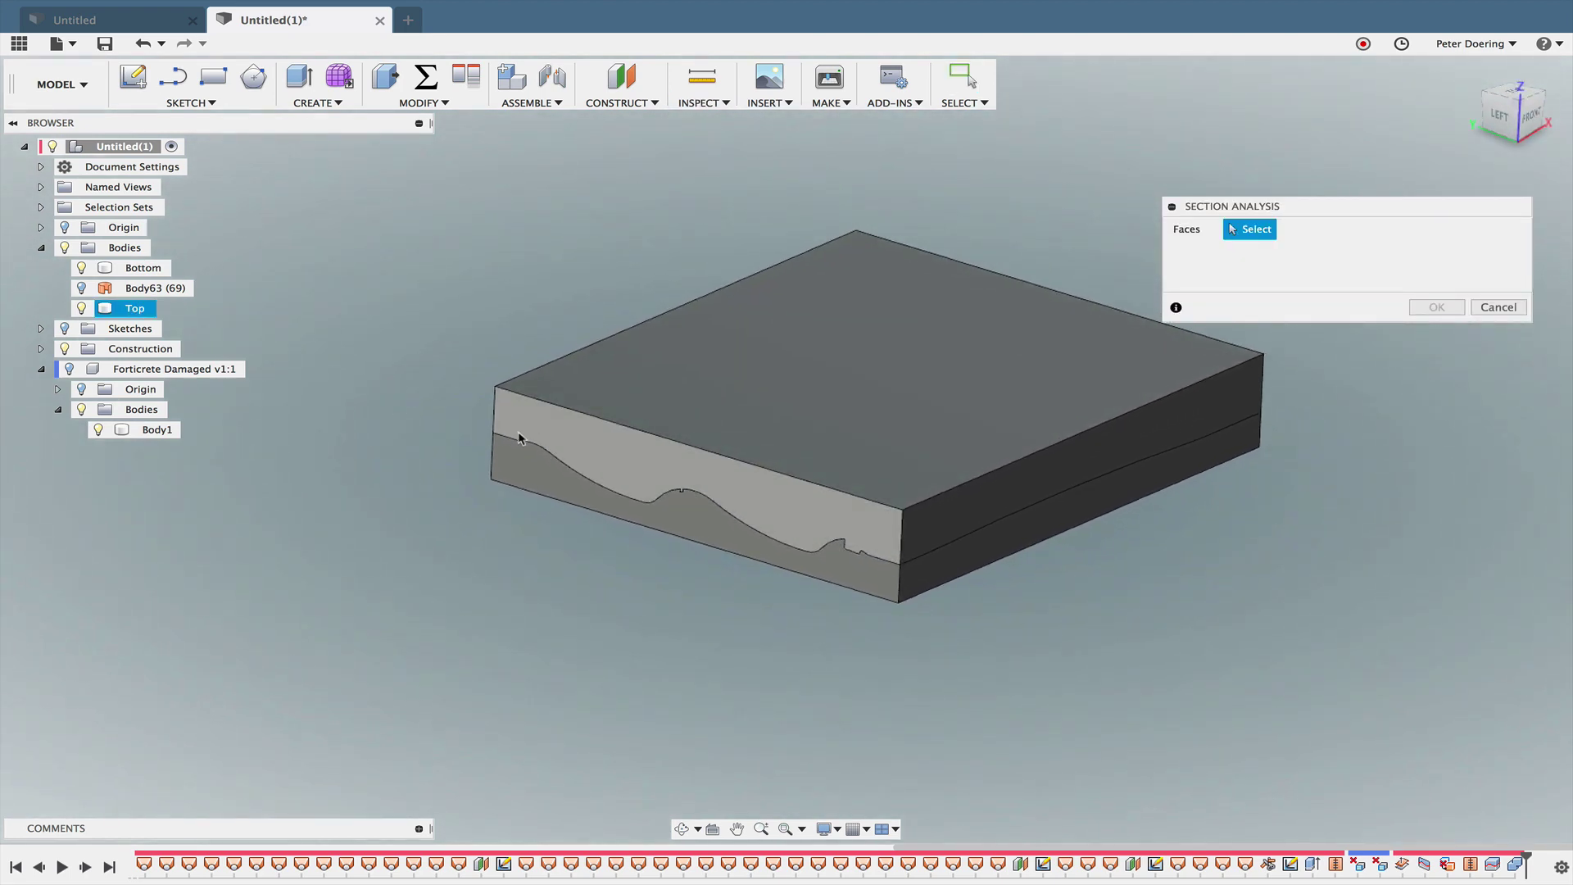
click(534, 443)
mouse_move(509, 444)
mouse_down()
mouse_move(840, 345)
mouse_move(543, 451)
mouse_up()
click(1500, 399)
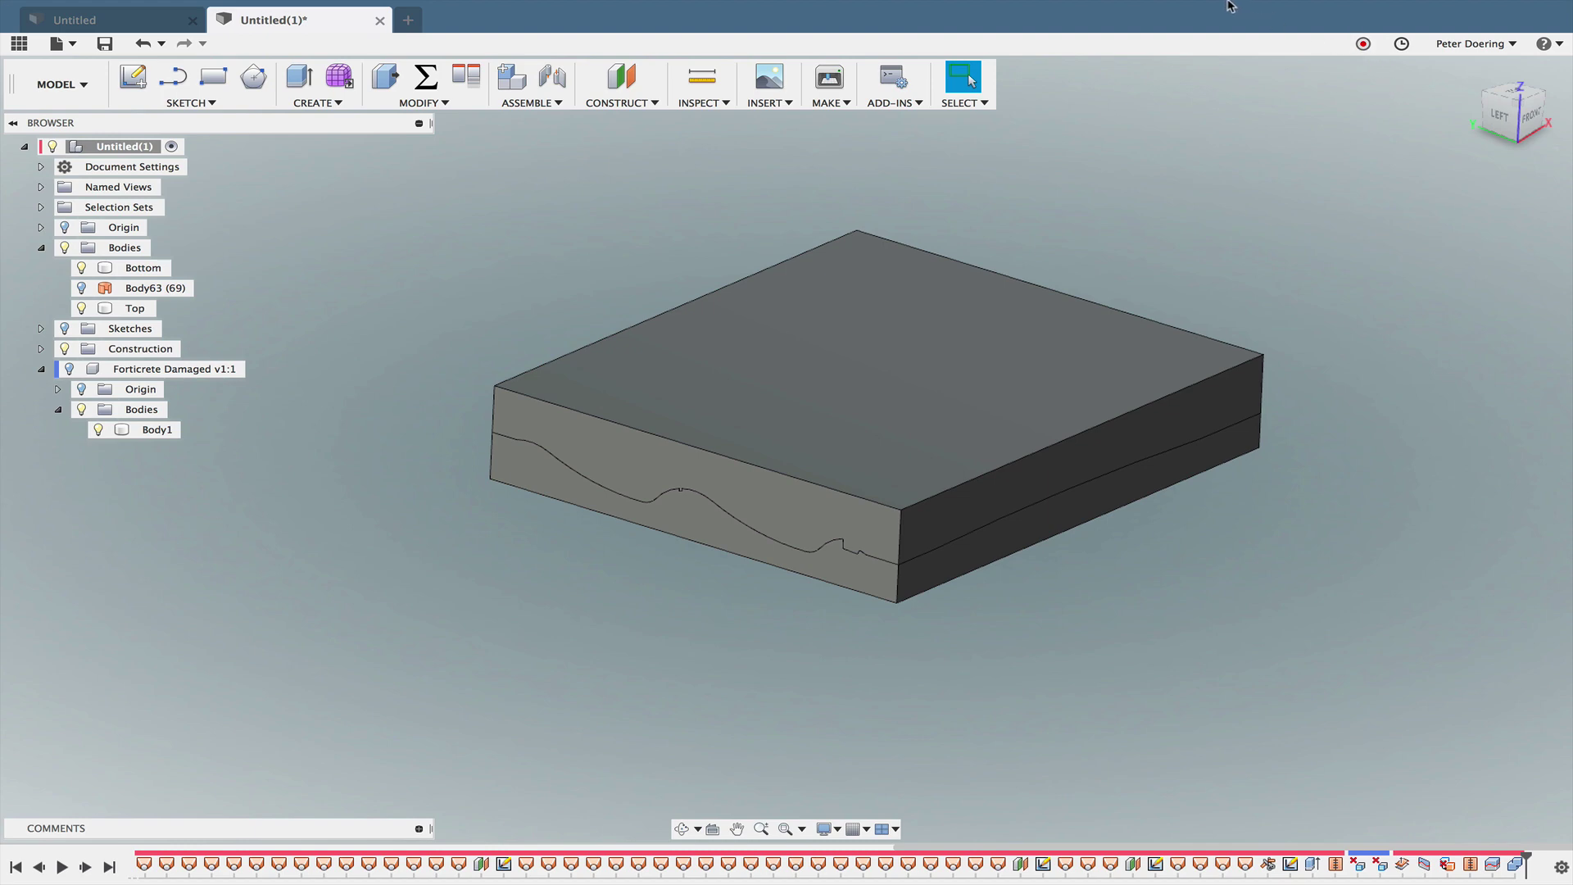
click(1104, 10)
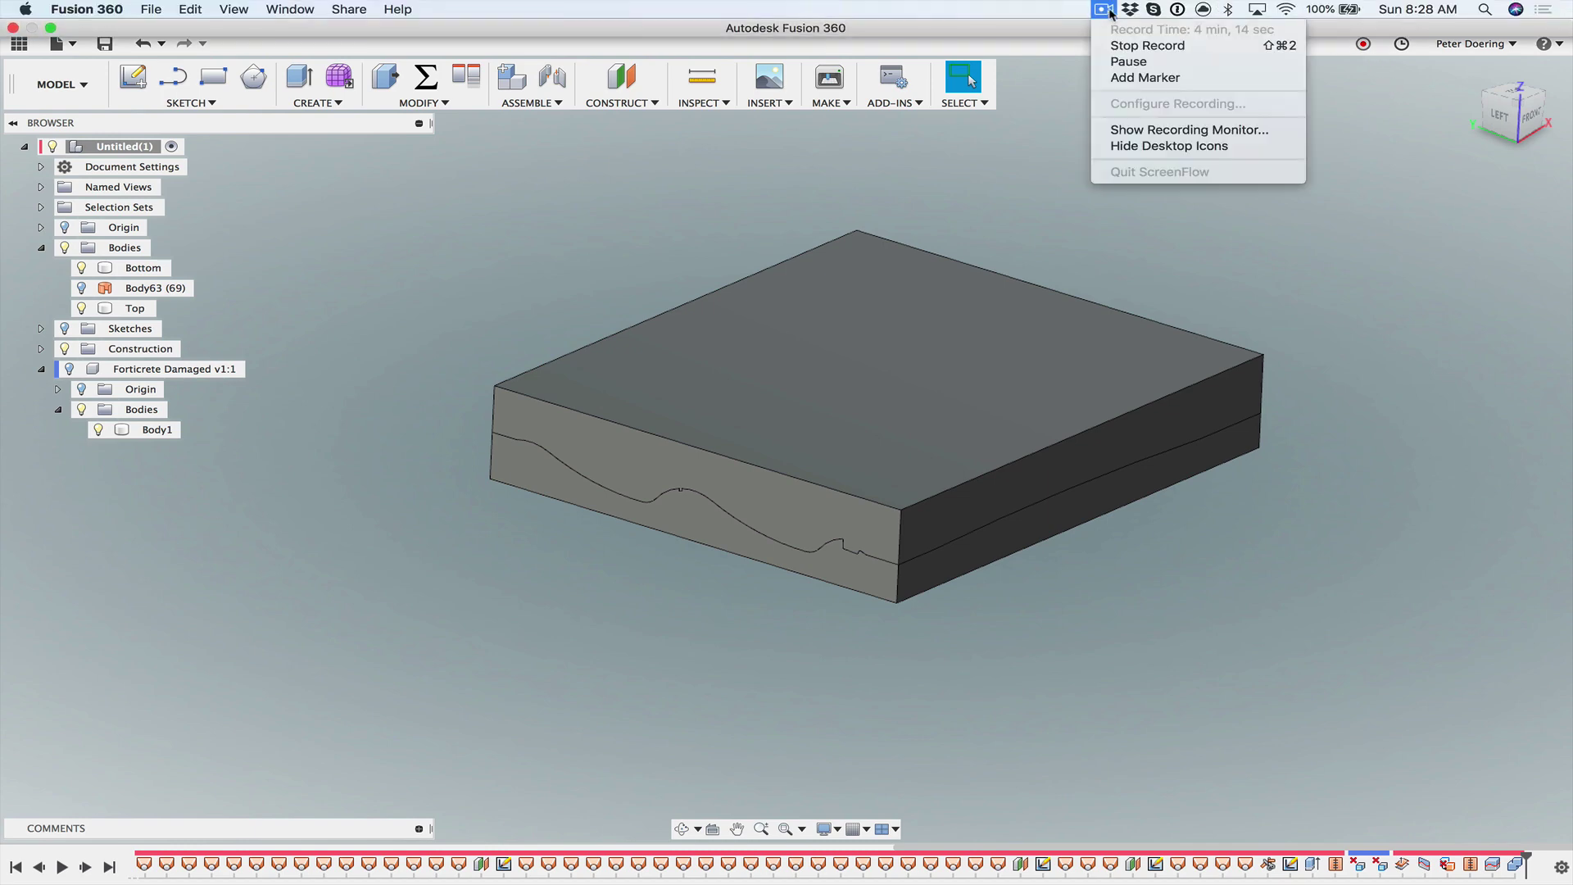